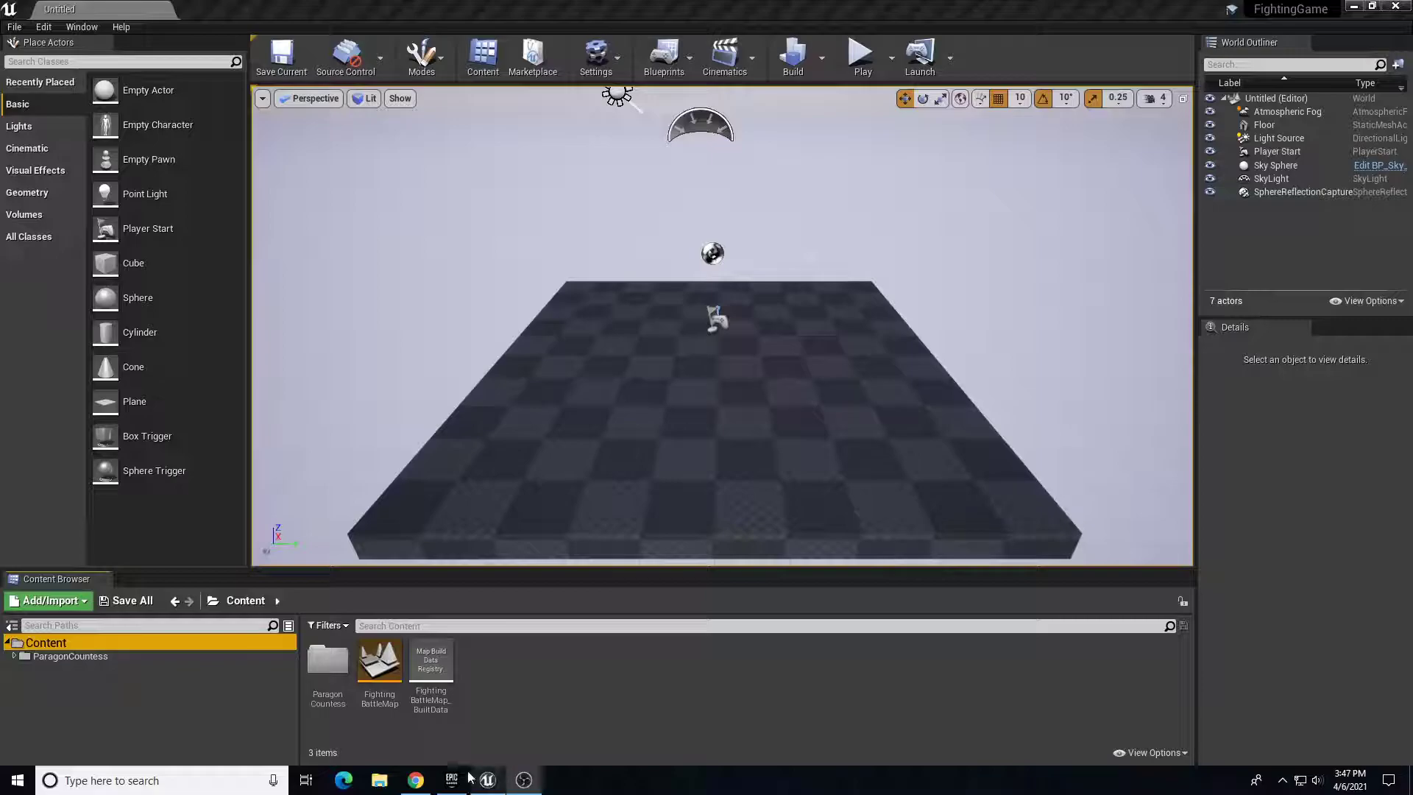
Bring up the Epic Games Launcher showing the Paragon: Countess marketplace page
click(450, 779)
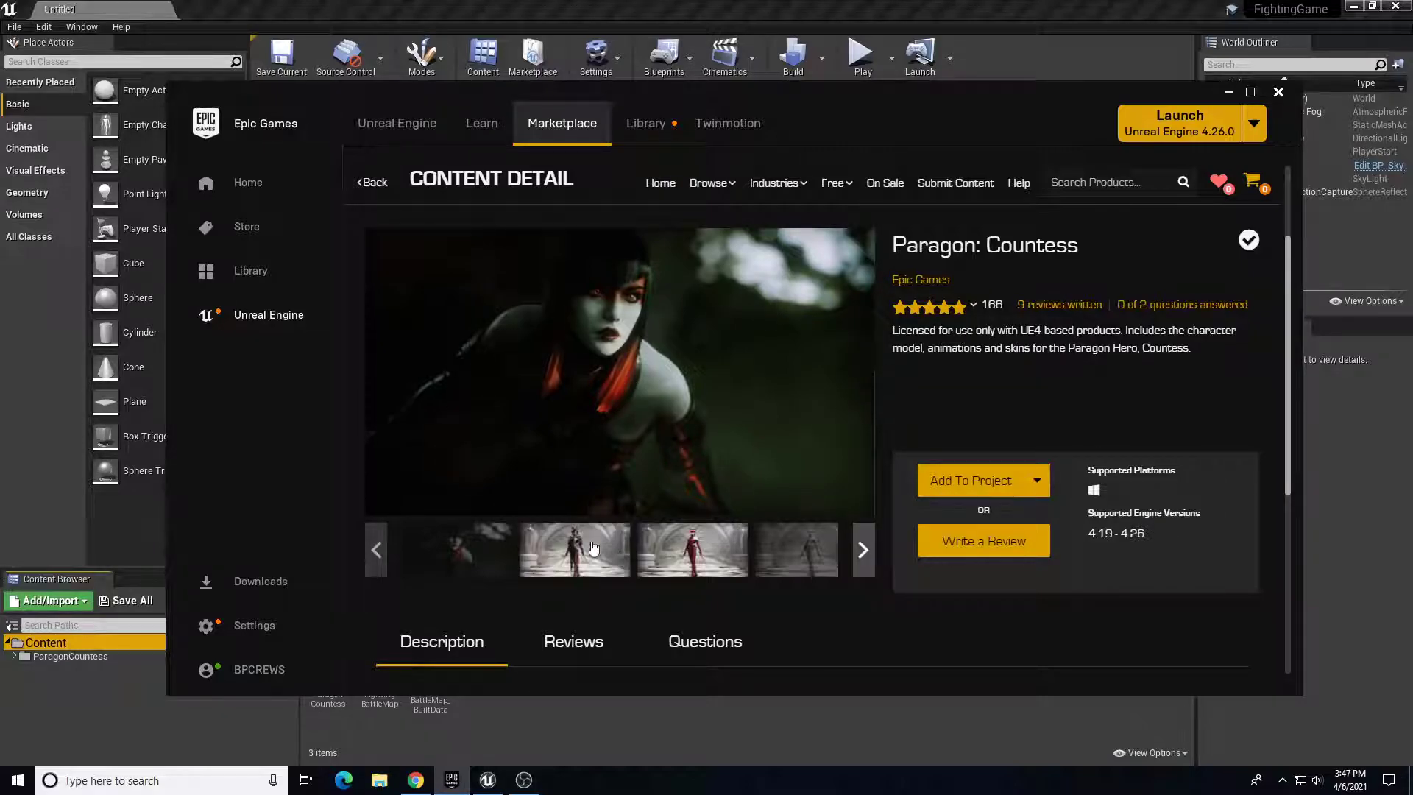
click(684, 558)
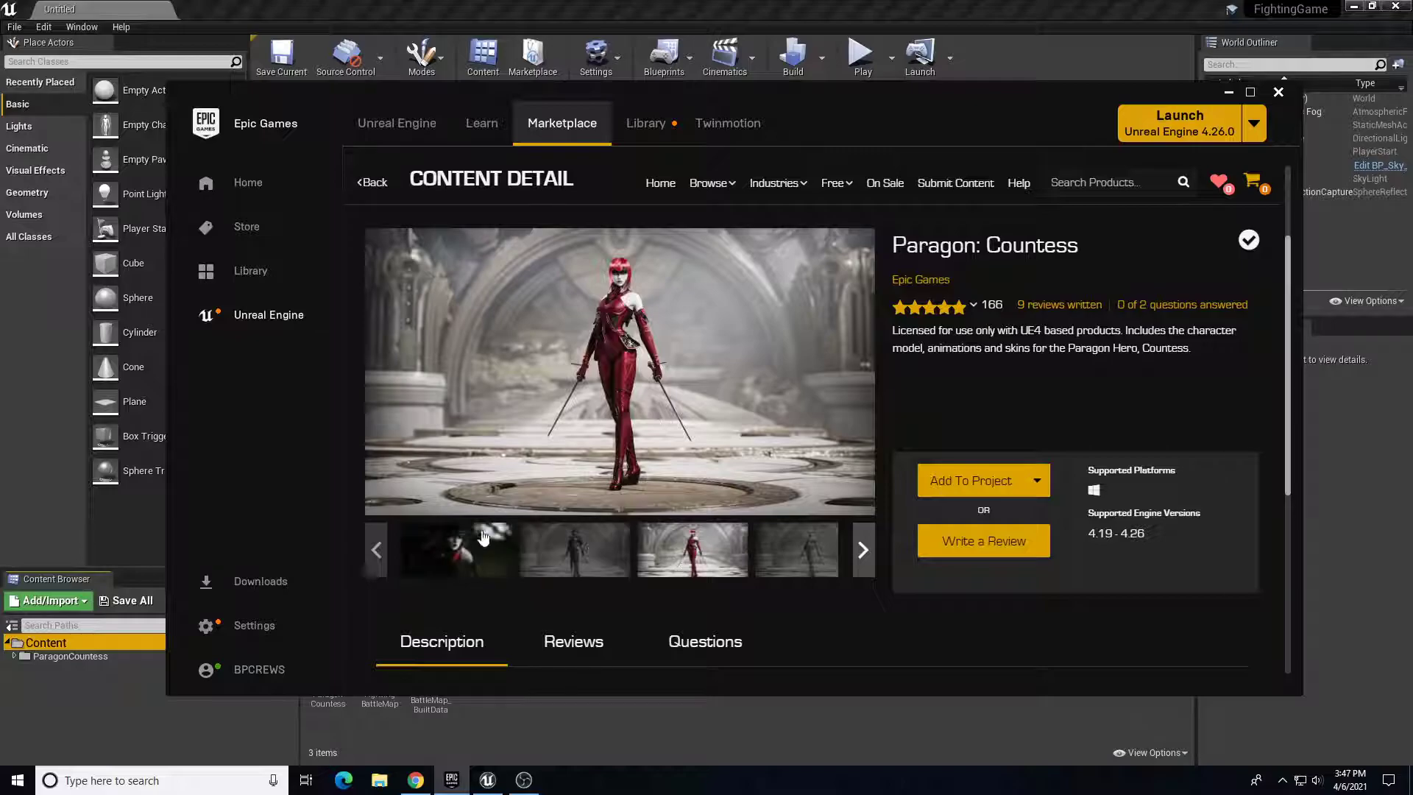
click(812, 543)
click(861, 546)
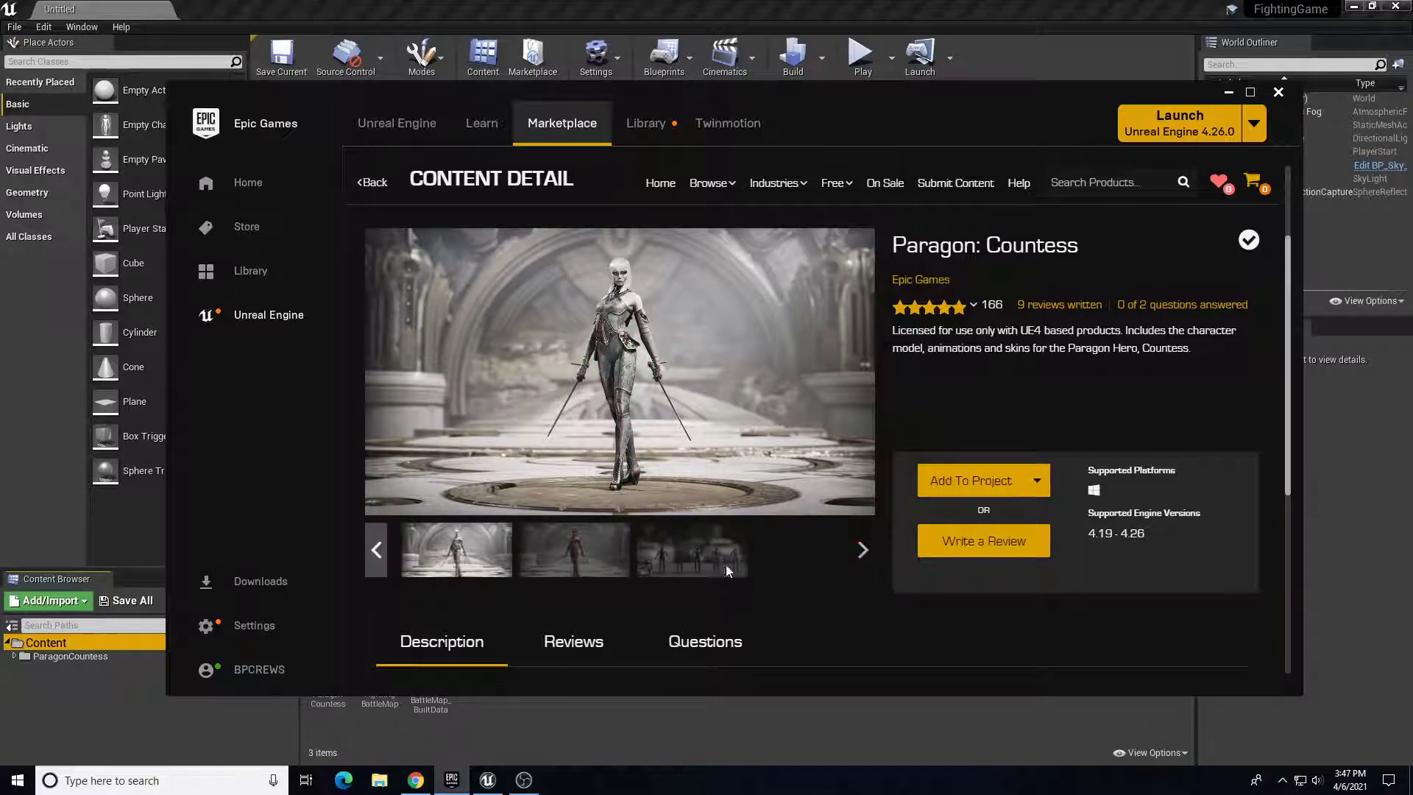
click(576, 553)
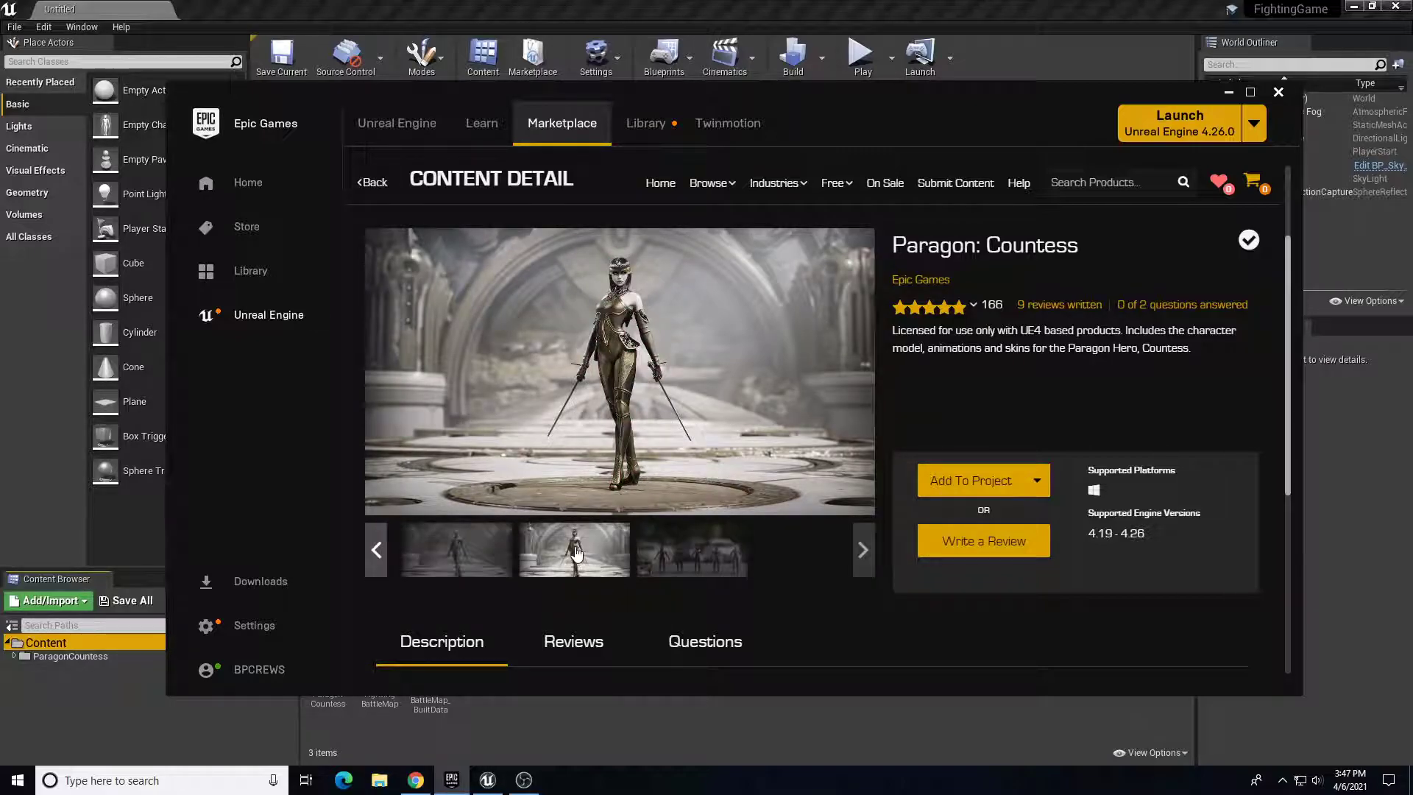
click(683, 564)
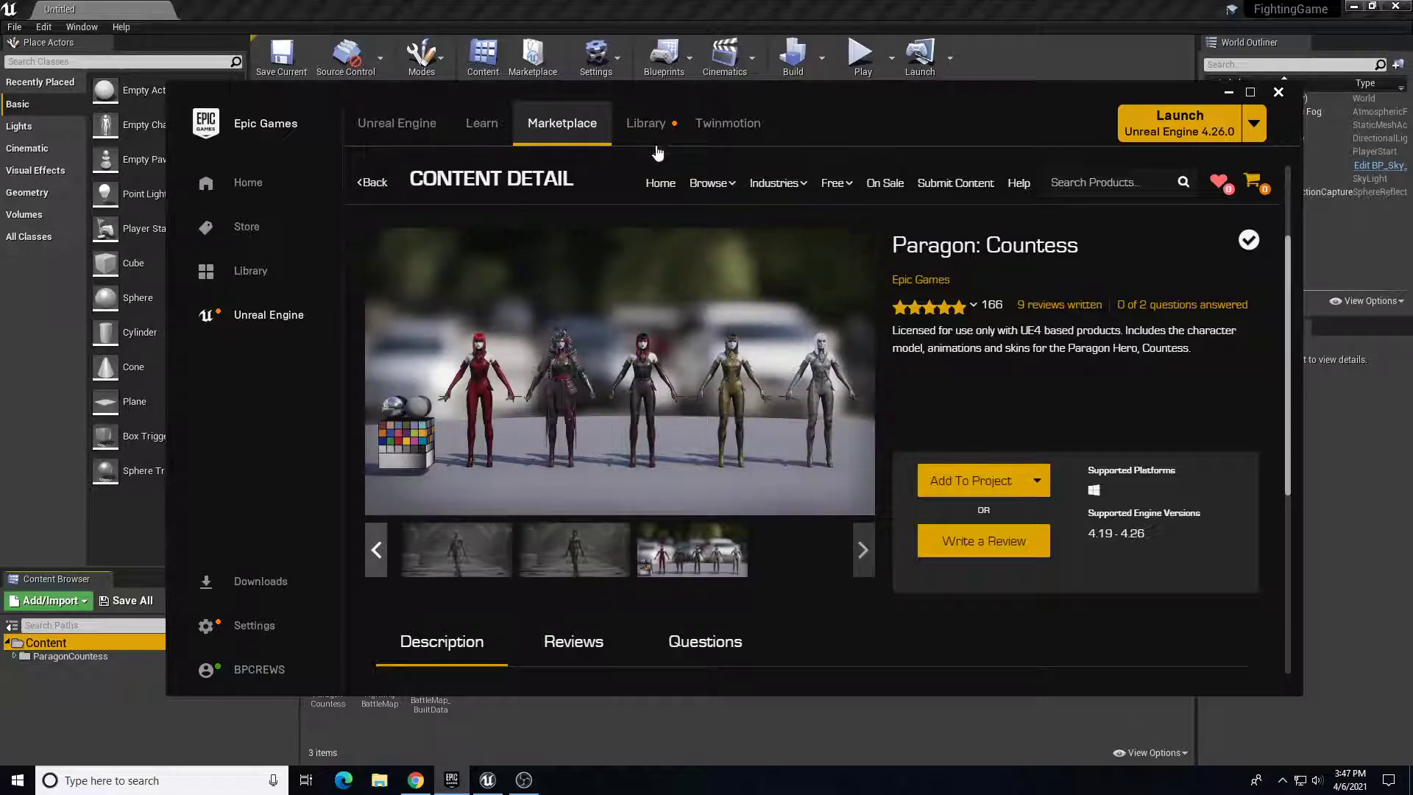
click(647, 125)
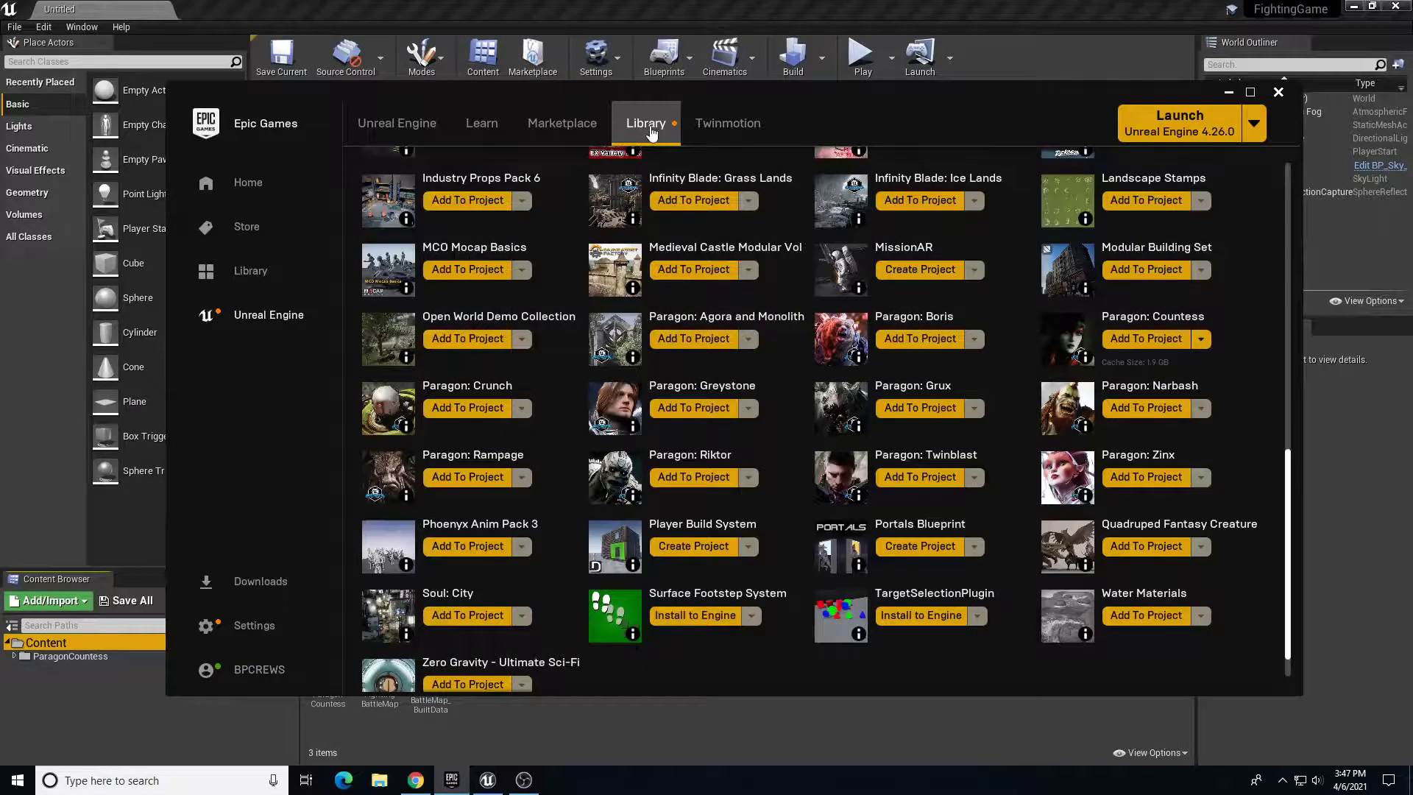
click(585, 133)
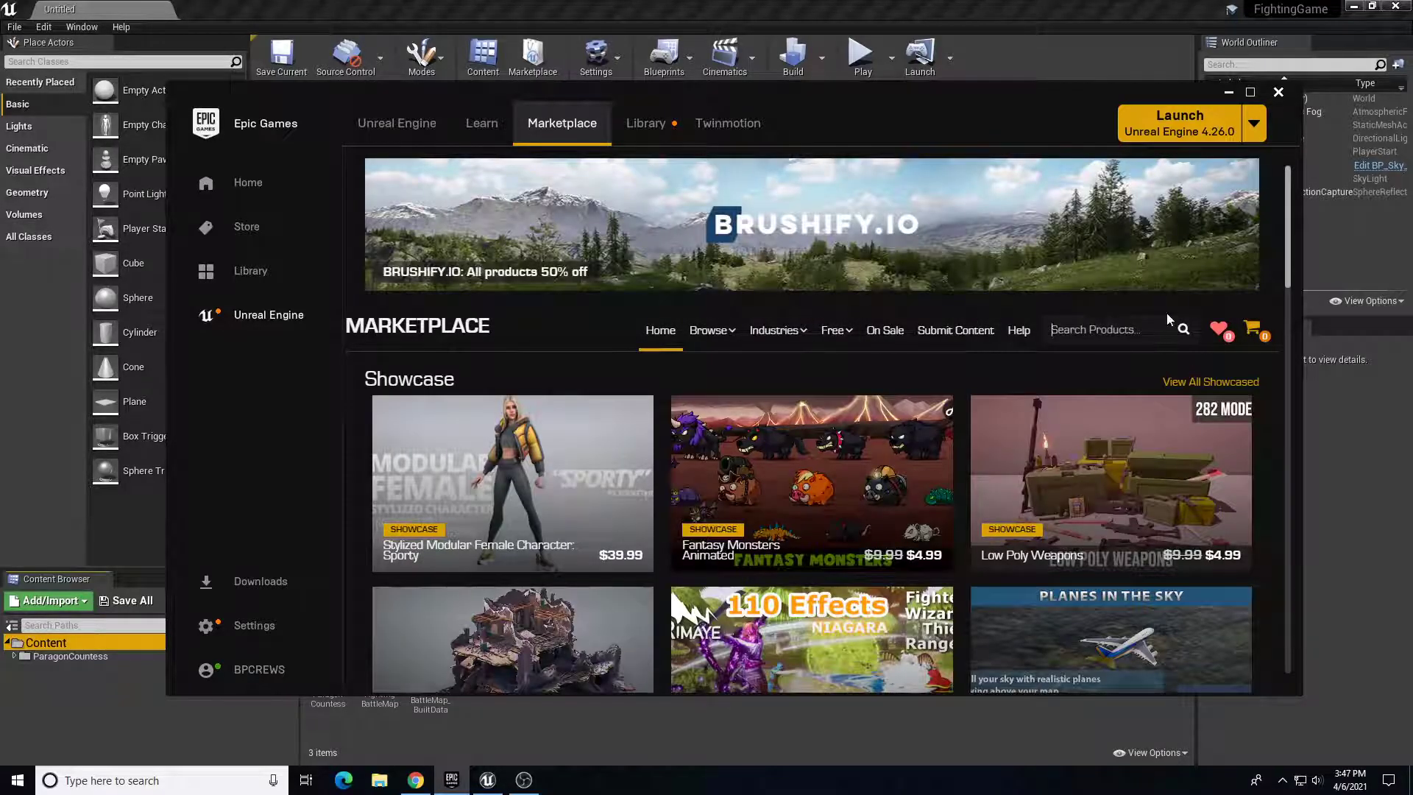
text(paragon)
key(Return)
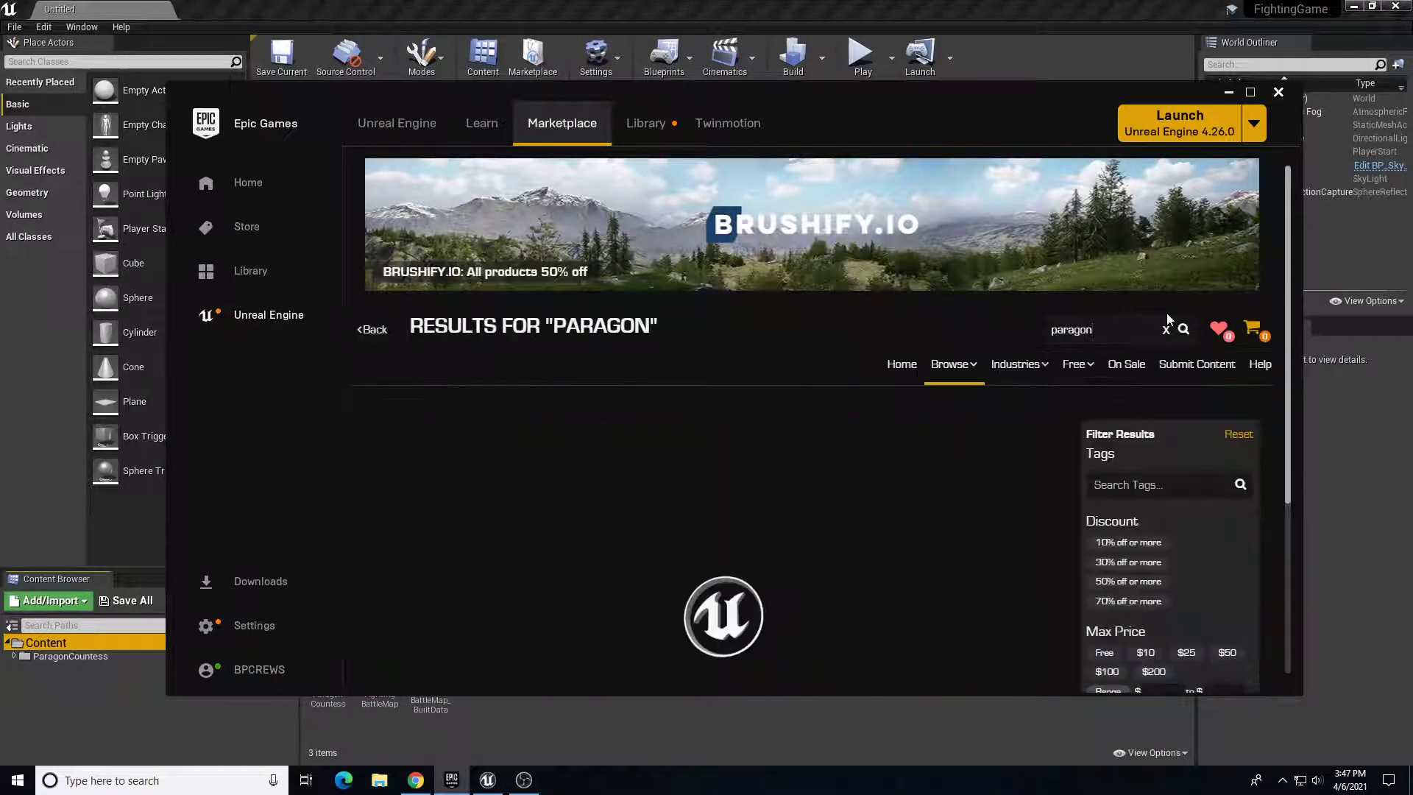
scroll(825, 413, down, 2)
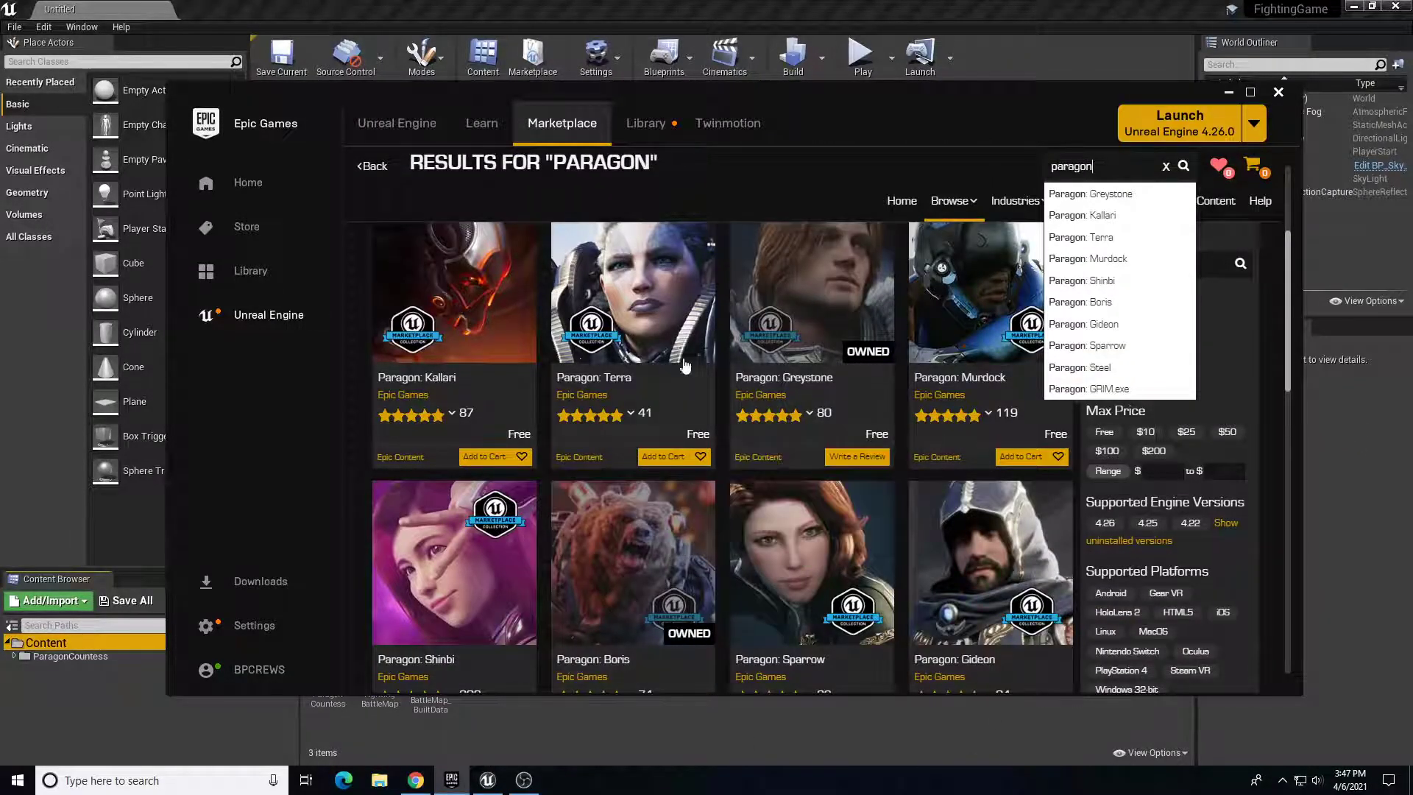
scroll(692, 364, down, 1)
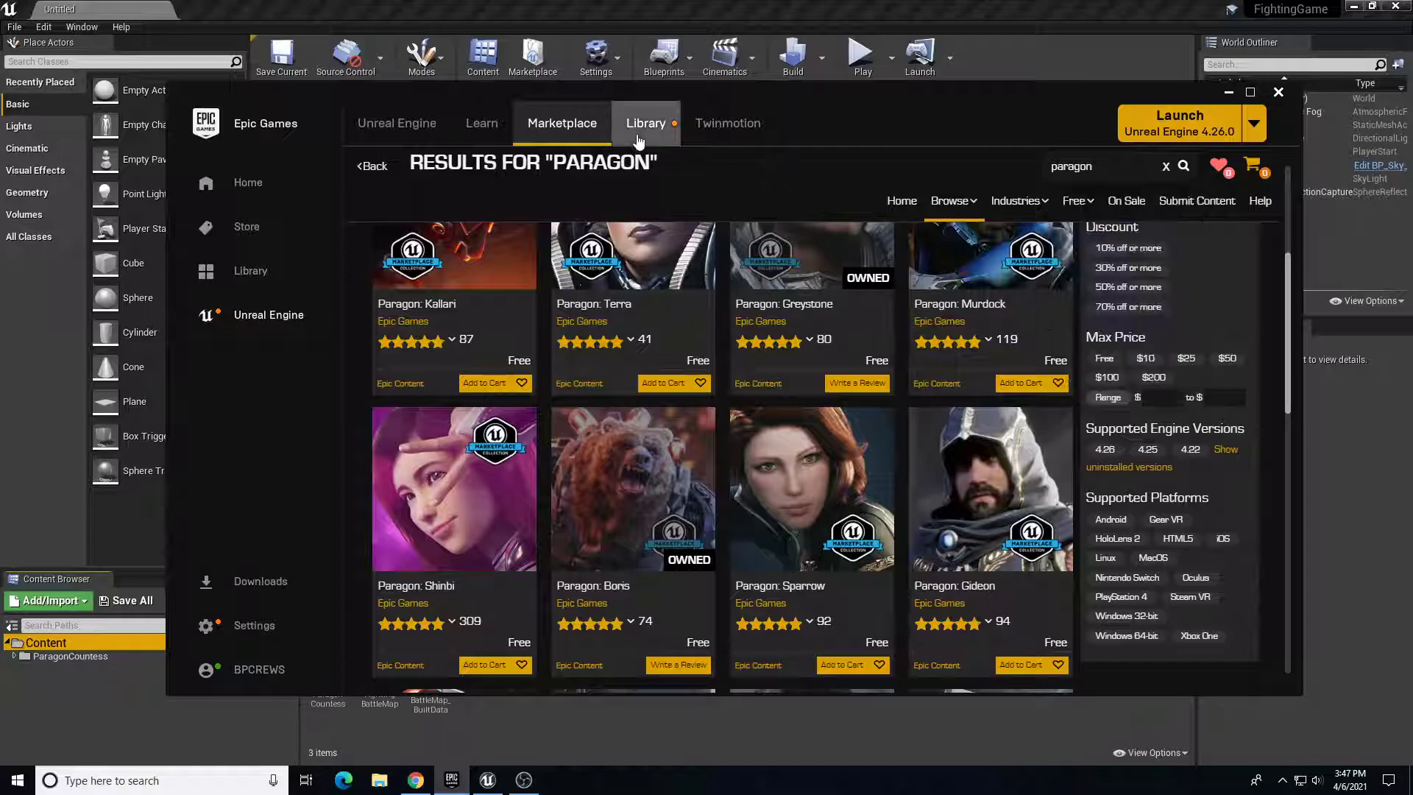
click(637, 124)
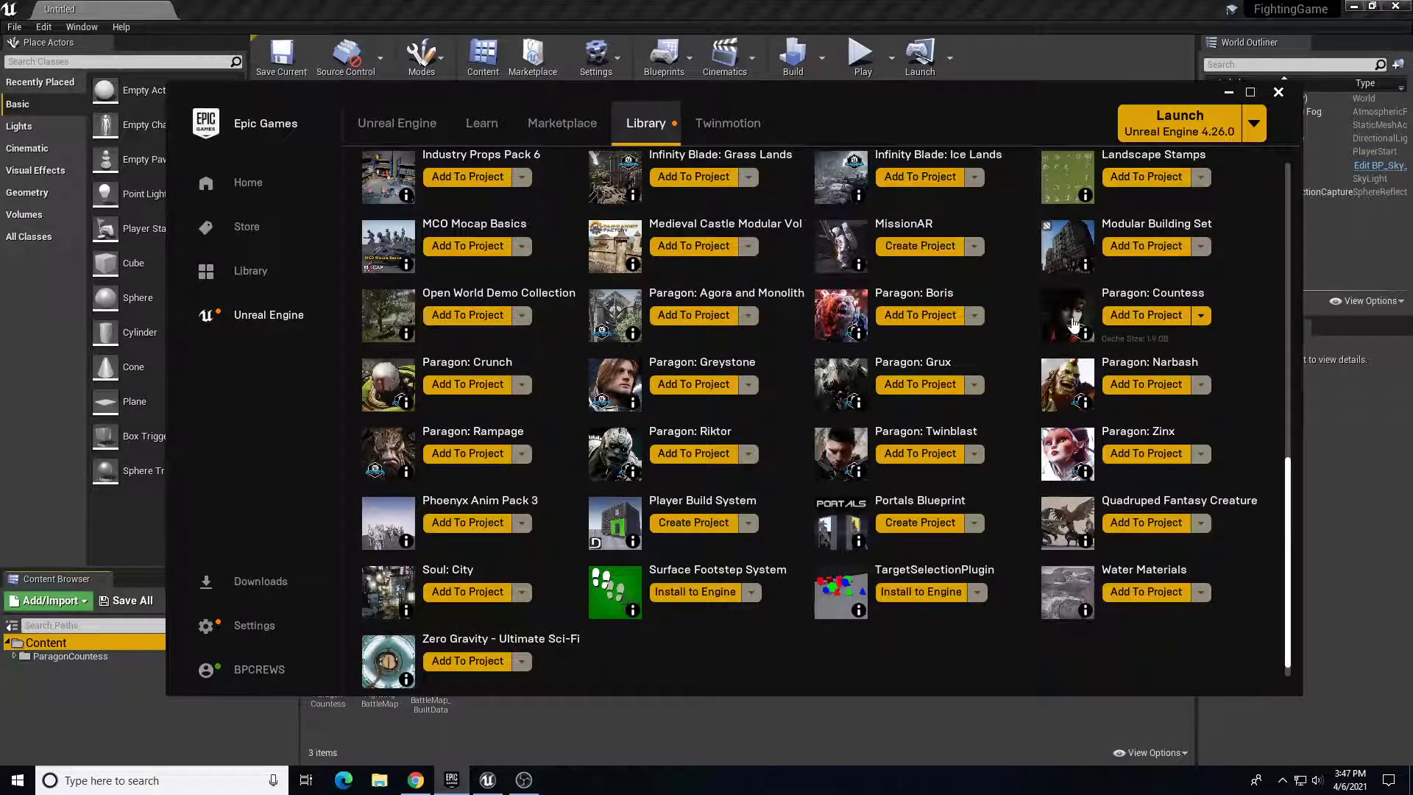
click(1072, 324)
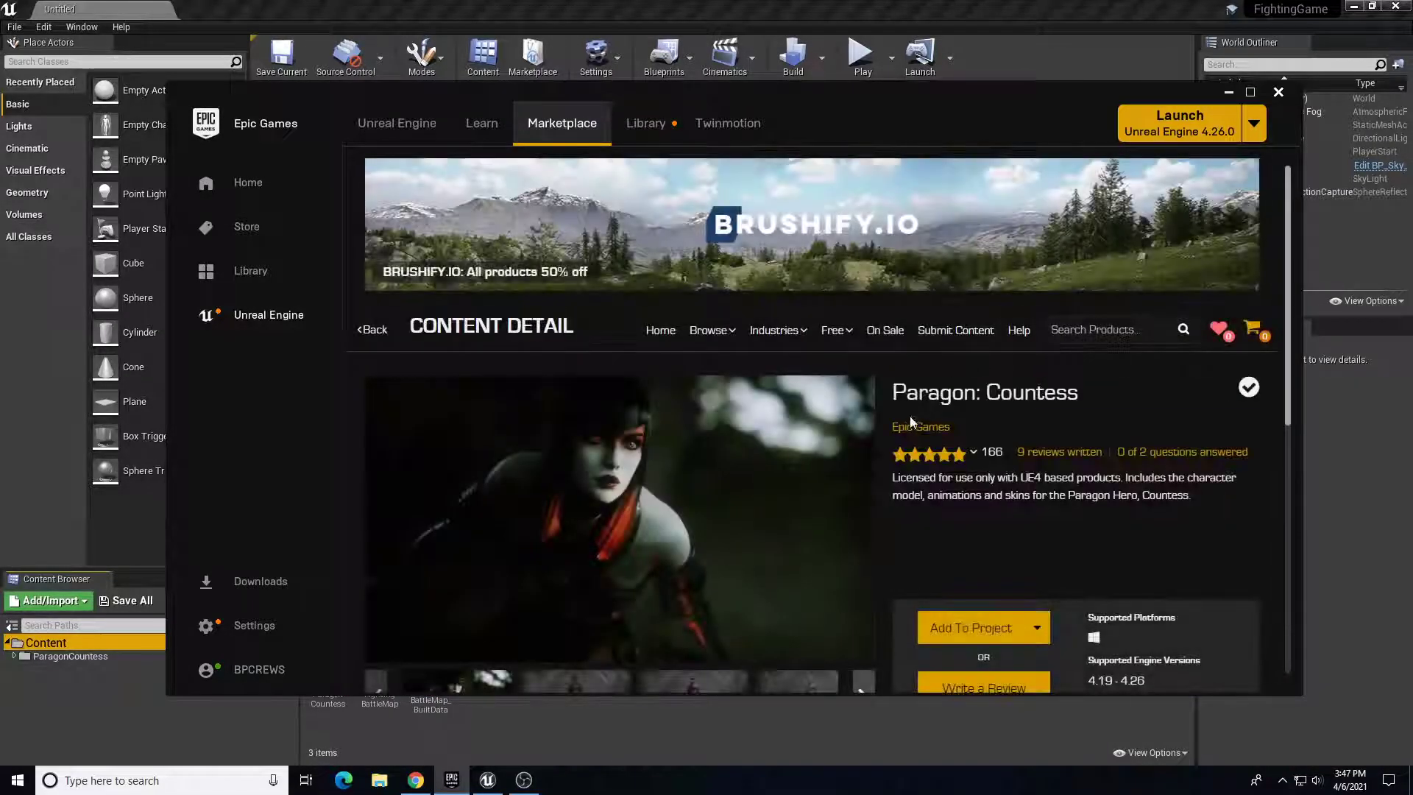
scroll(909, 420, down, 2)
click(592, 553)
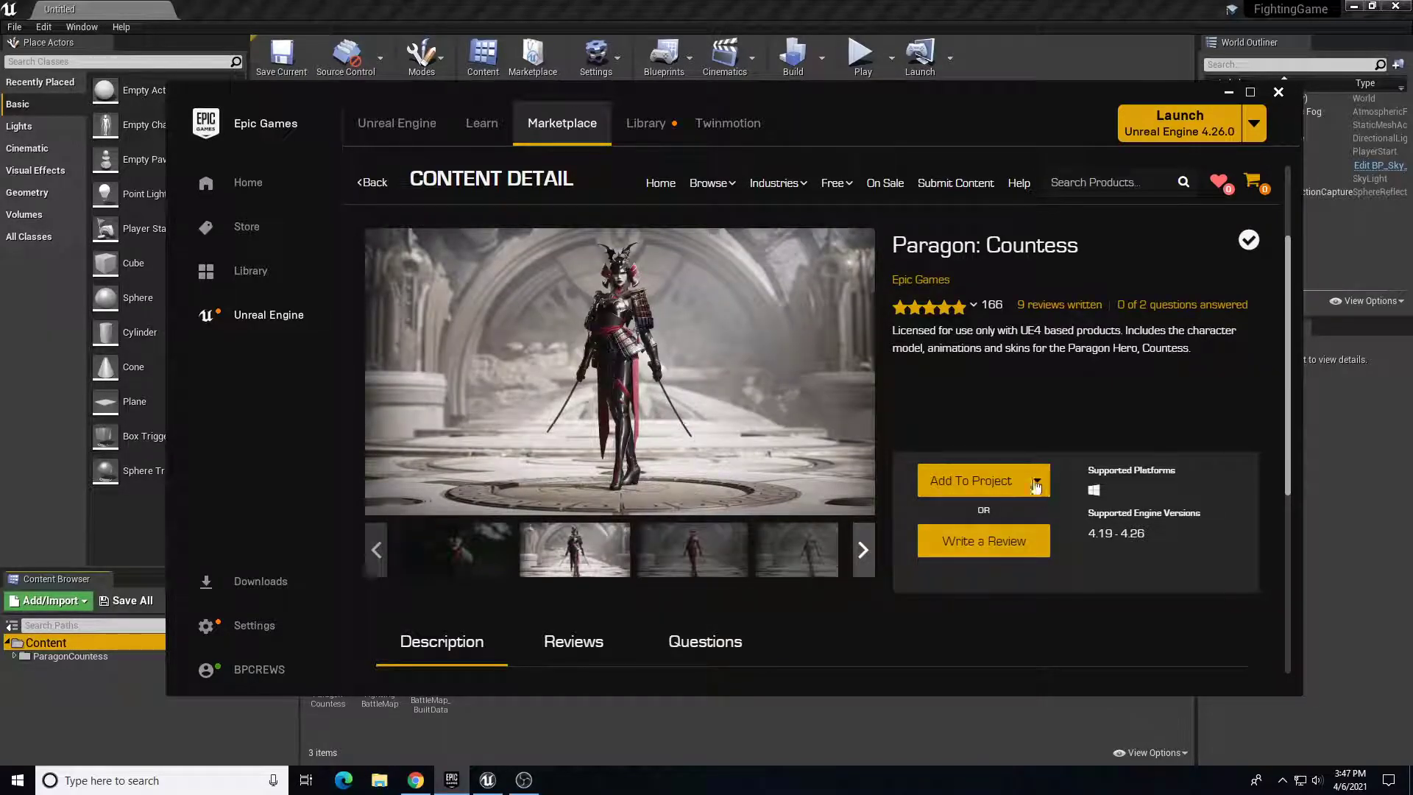
click(971, 481)
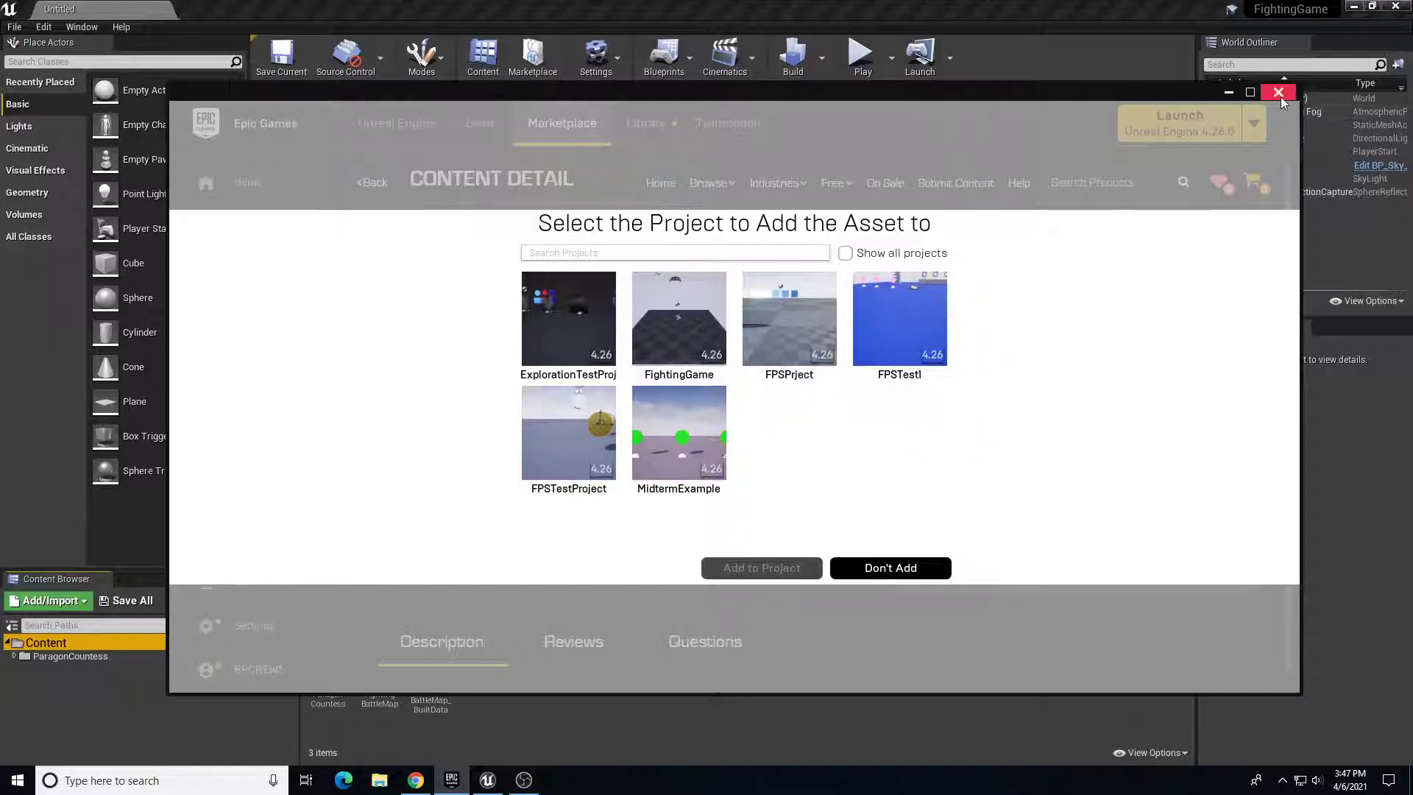
Decline adding Paragon: Countess to a project and close the launcher window
click(916, 575)
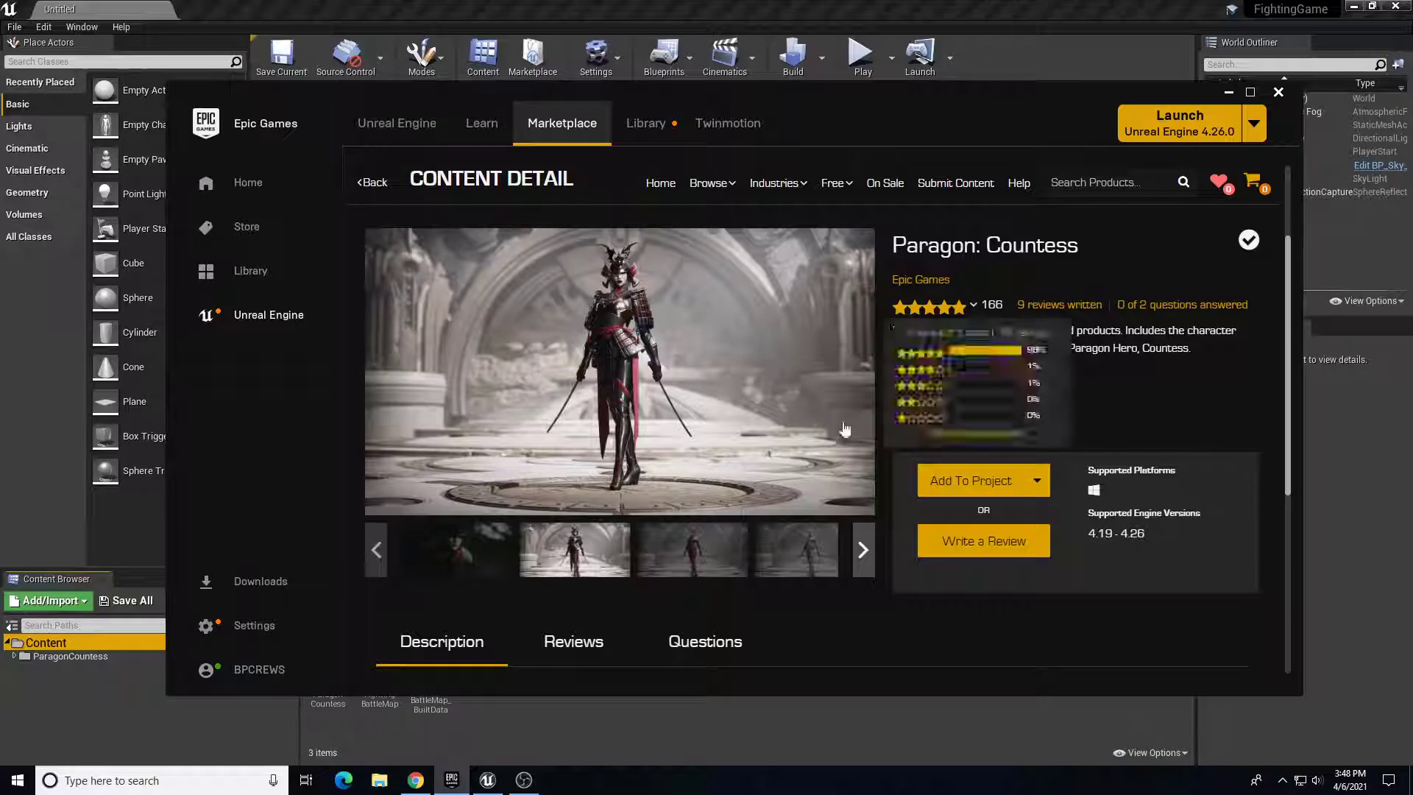
click(615, 7)
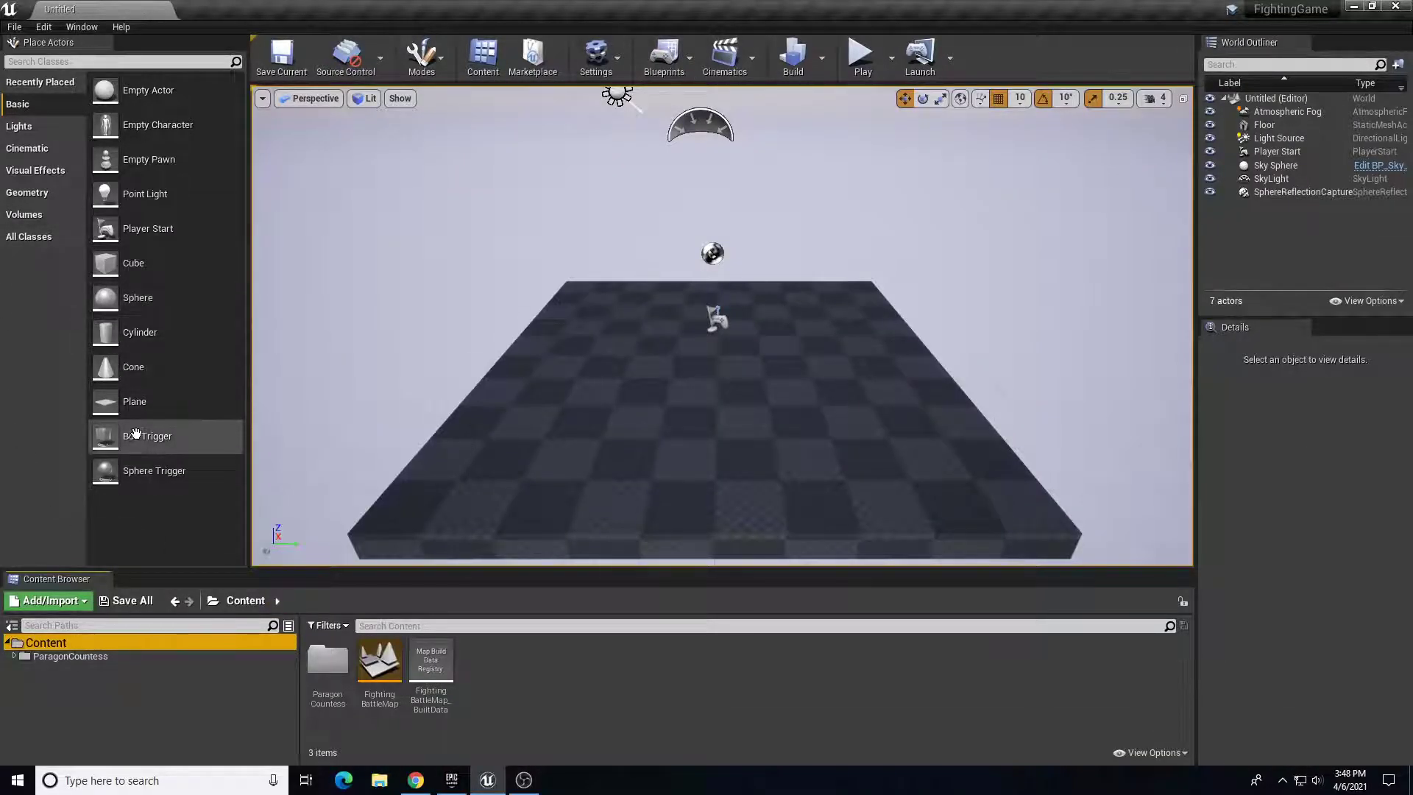
Save the current level as FightingBattleMap, replacing the existing map of that name
click(13, 27)
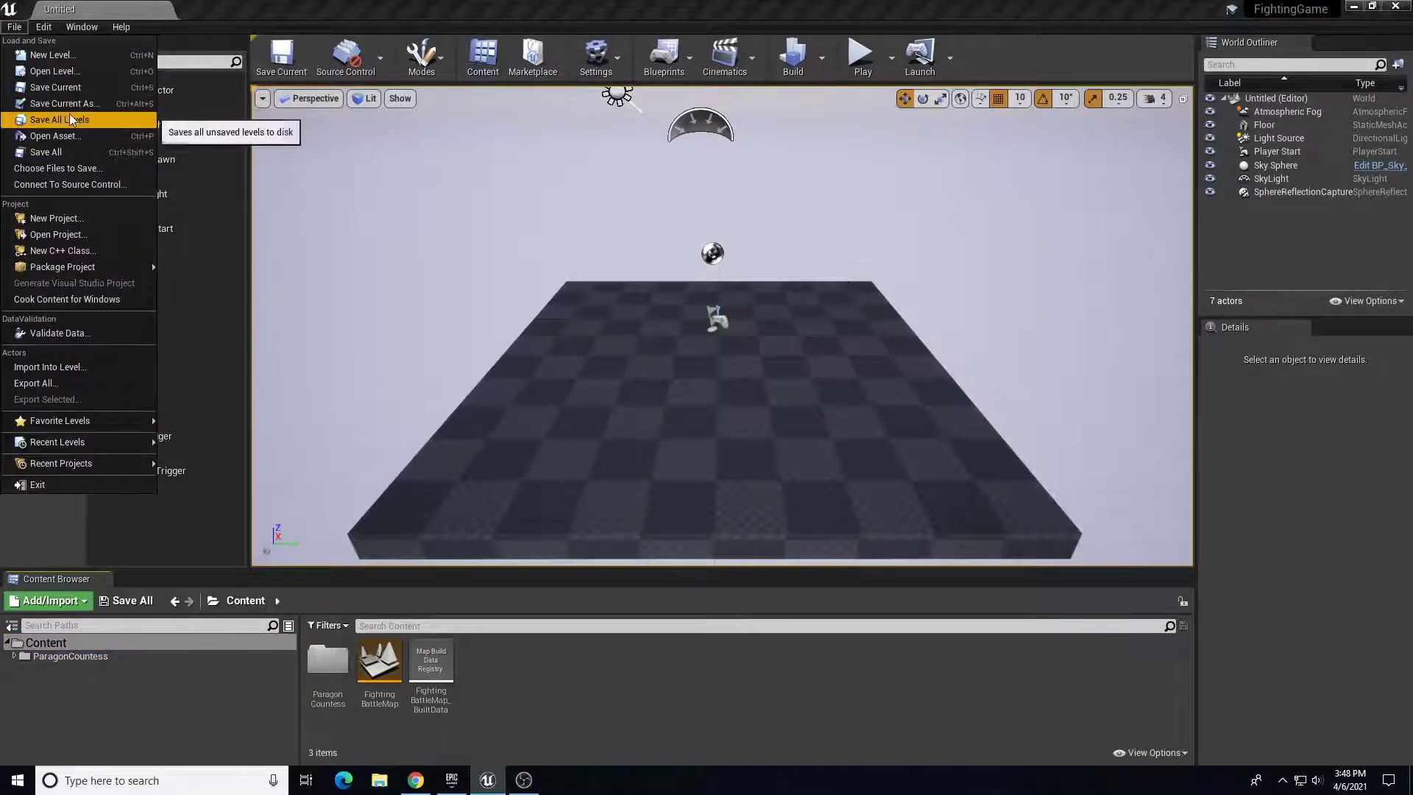
click(77, 104)
text(Fighting)
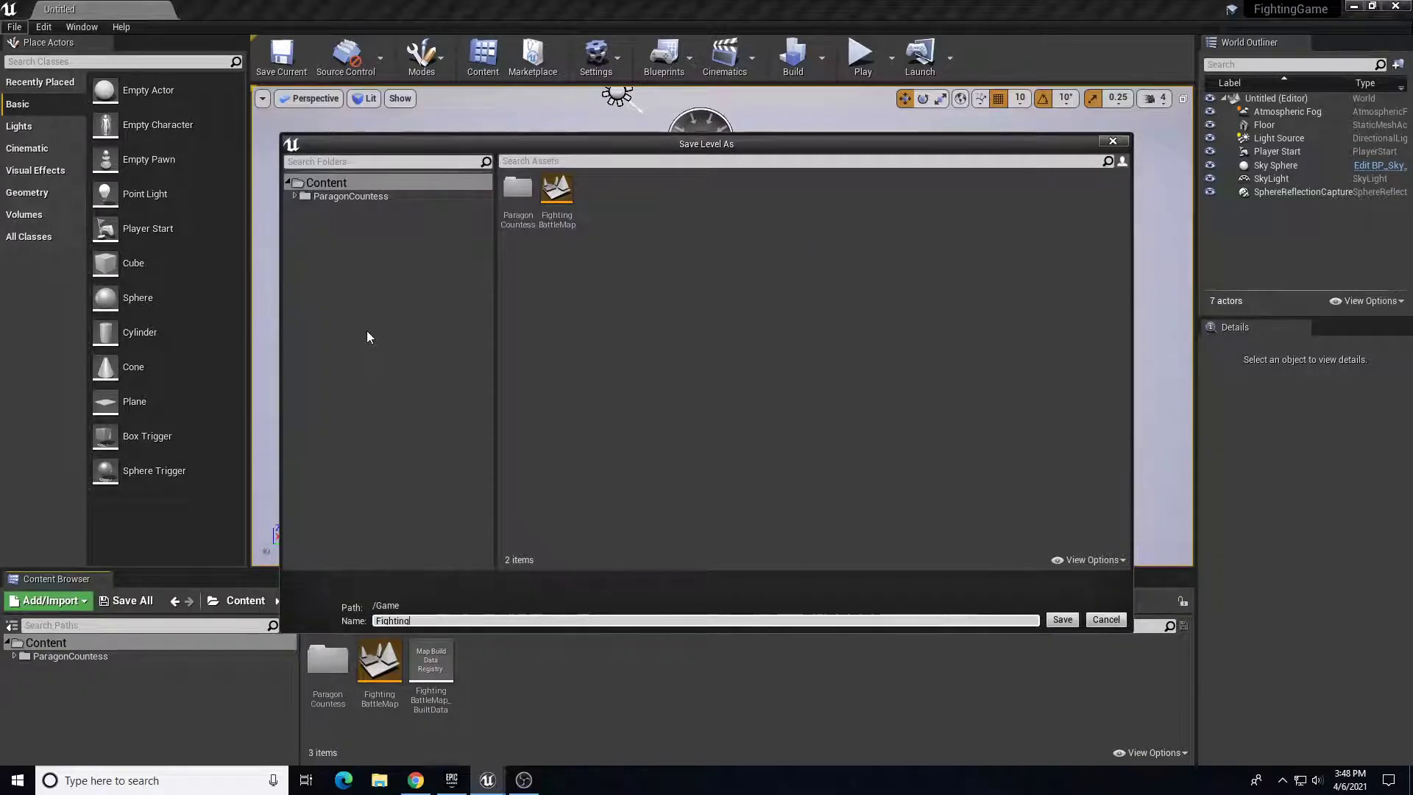
text(GameLevel)
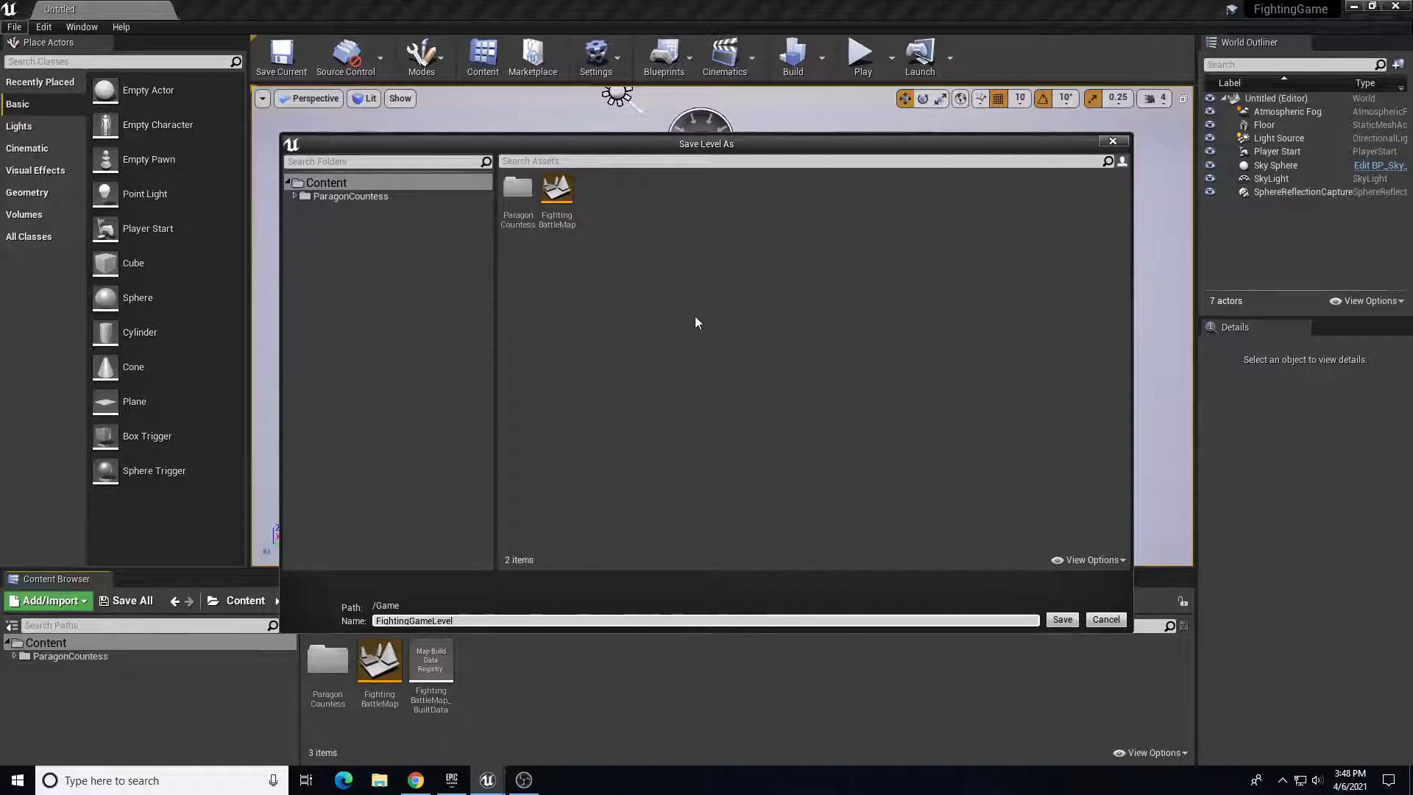
click(557, 193)
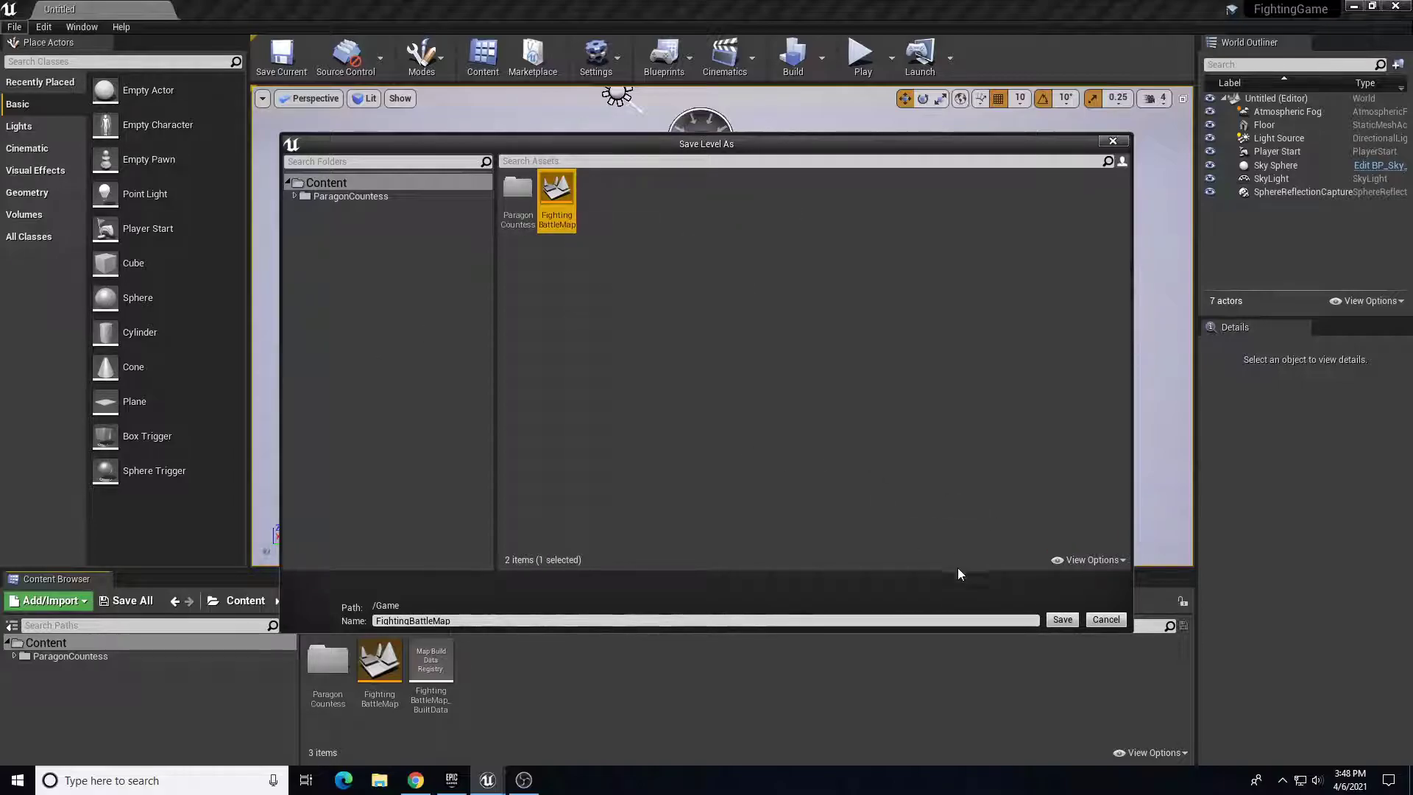
click(1062, 620)
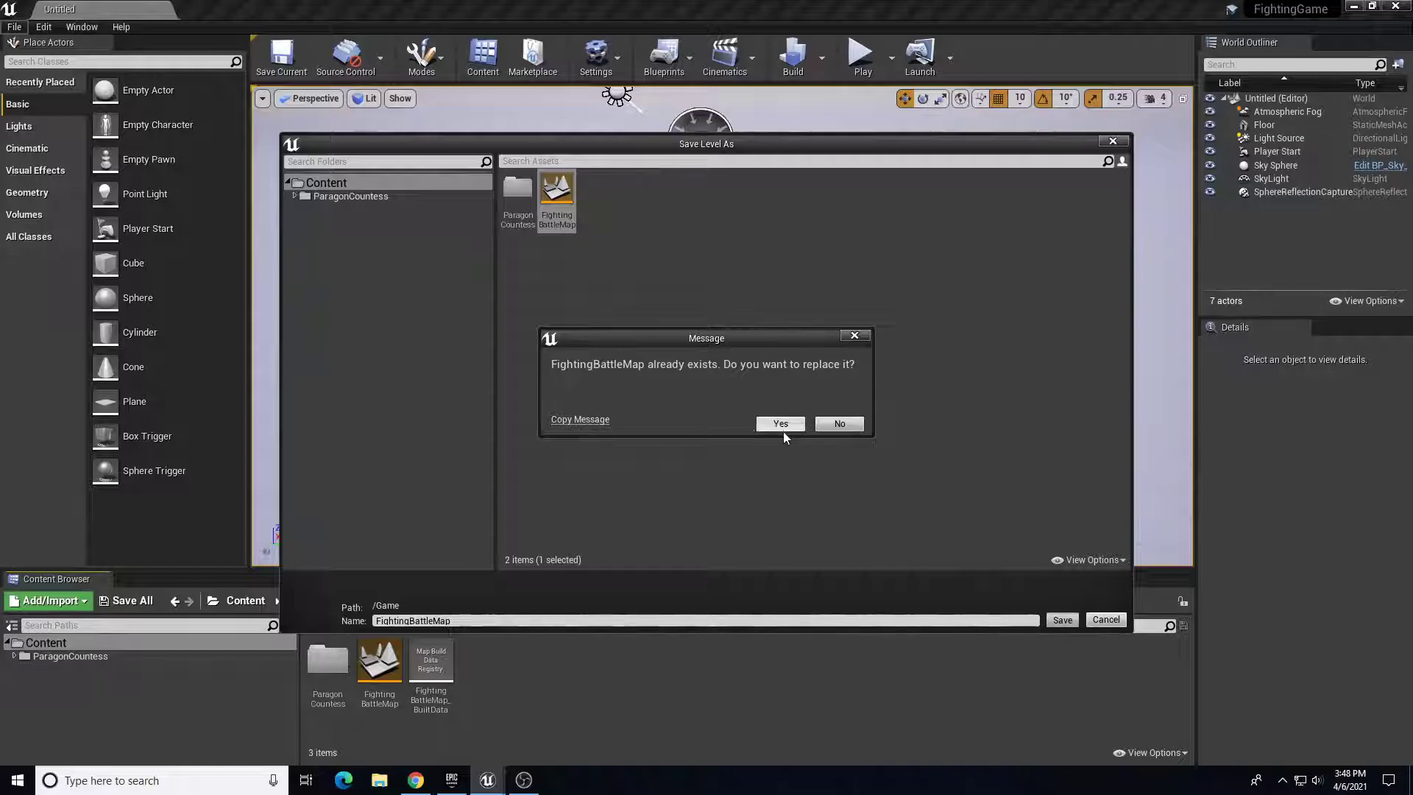
click(782, 424)
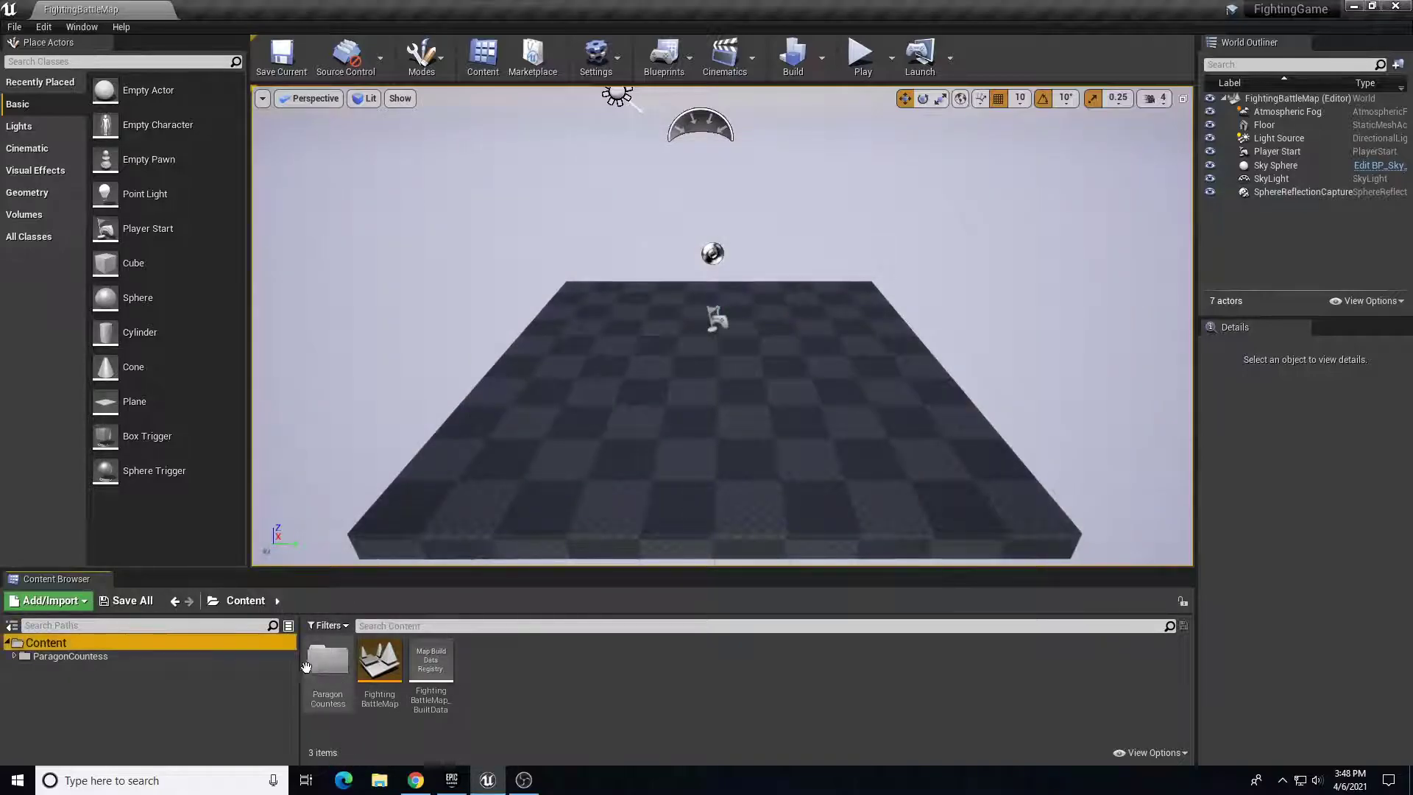
click(452, 781)
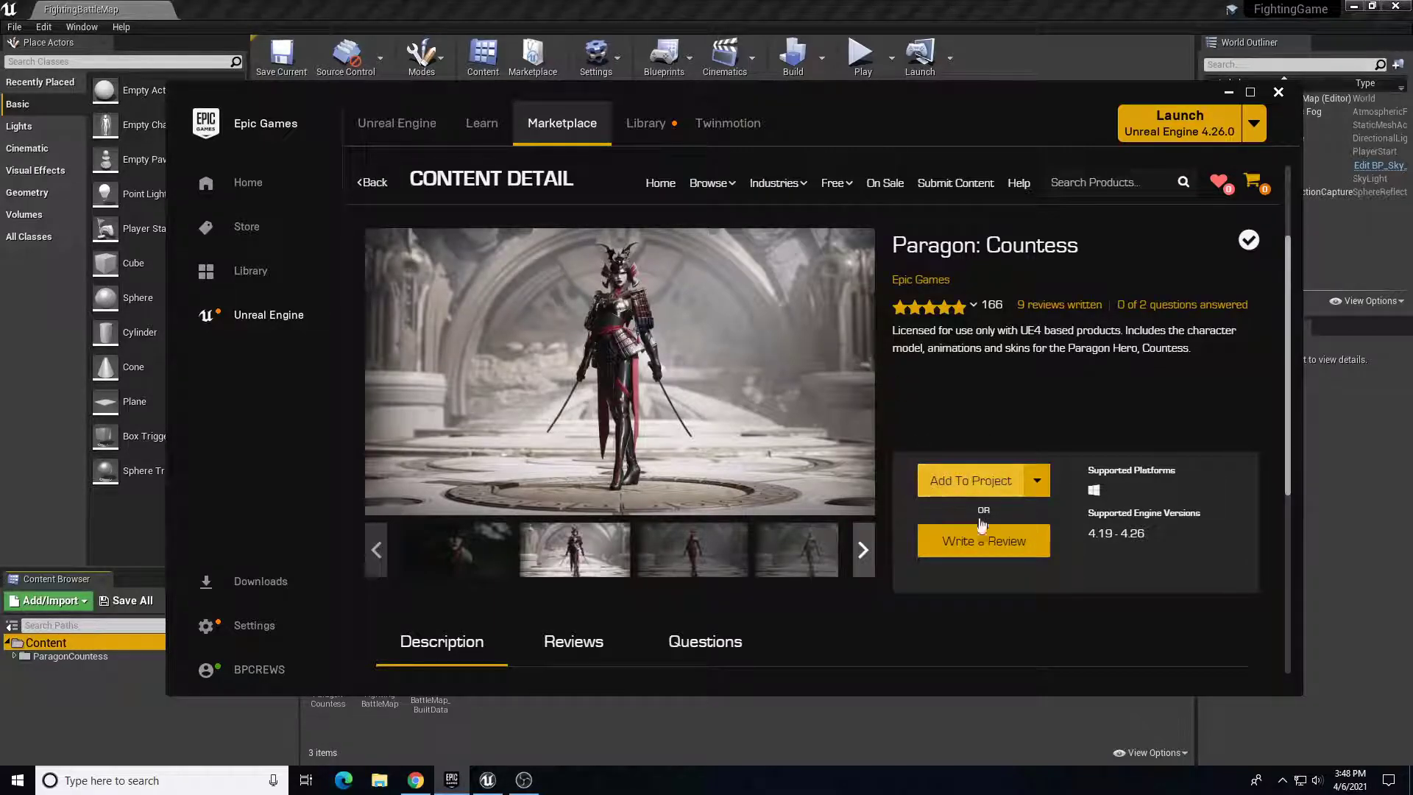
Browse to ParagonCountess > Characters > Heroes > Countess and open Countess_AnimBlueprint
click(1375, 499)
click(34, 656)
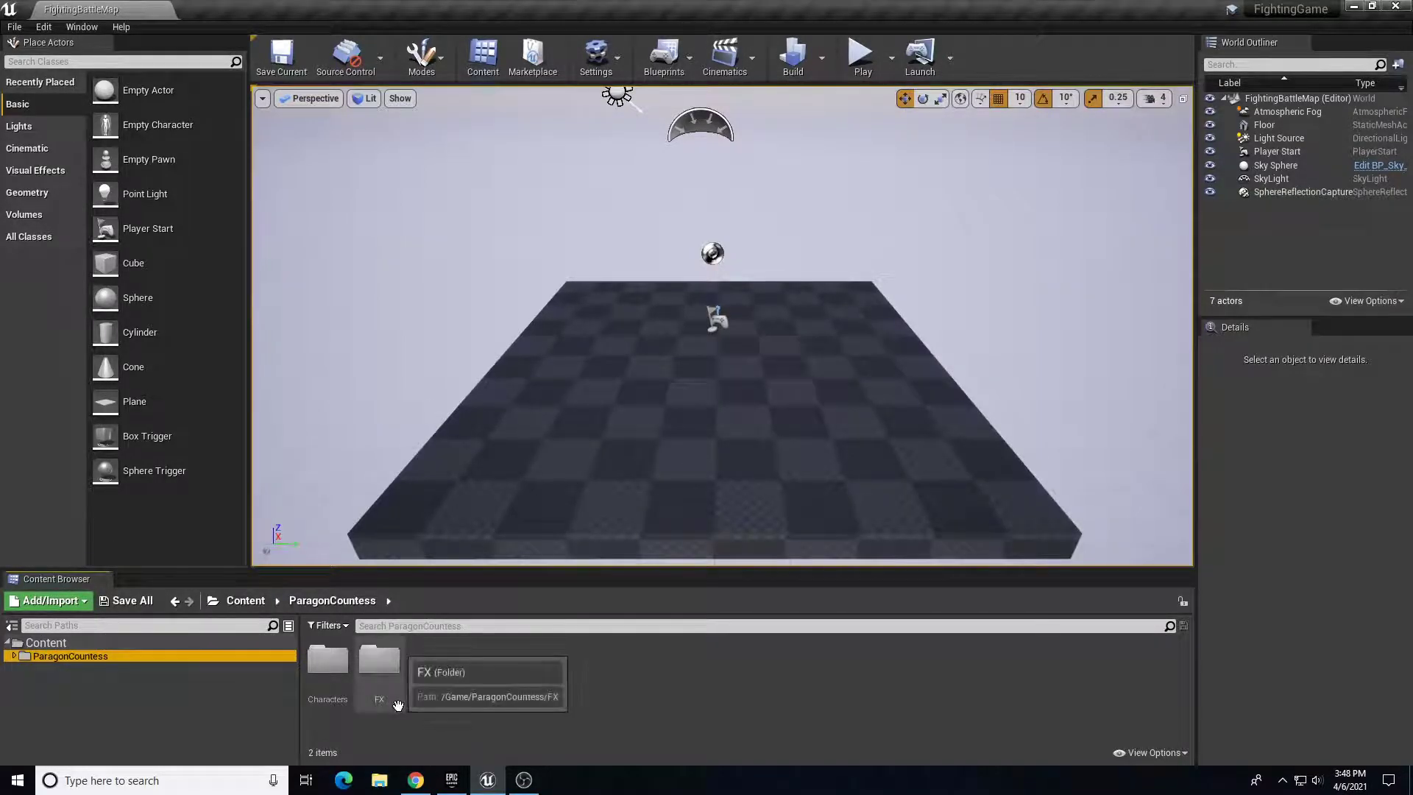
double_click(328, 660)
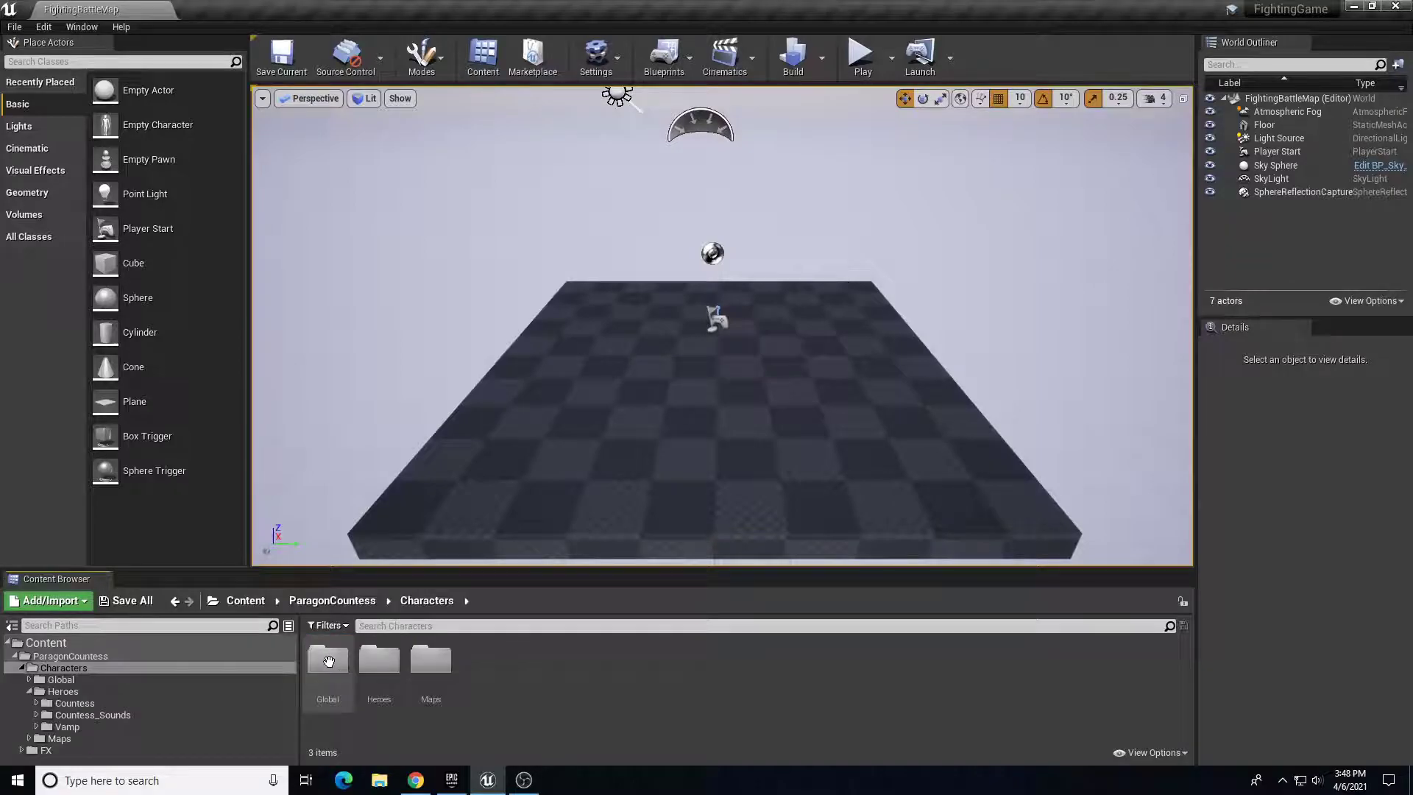
click(83, 656)
click(81, 667)
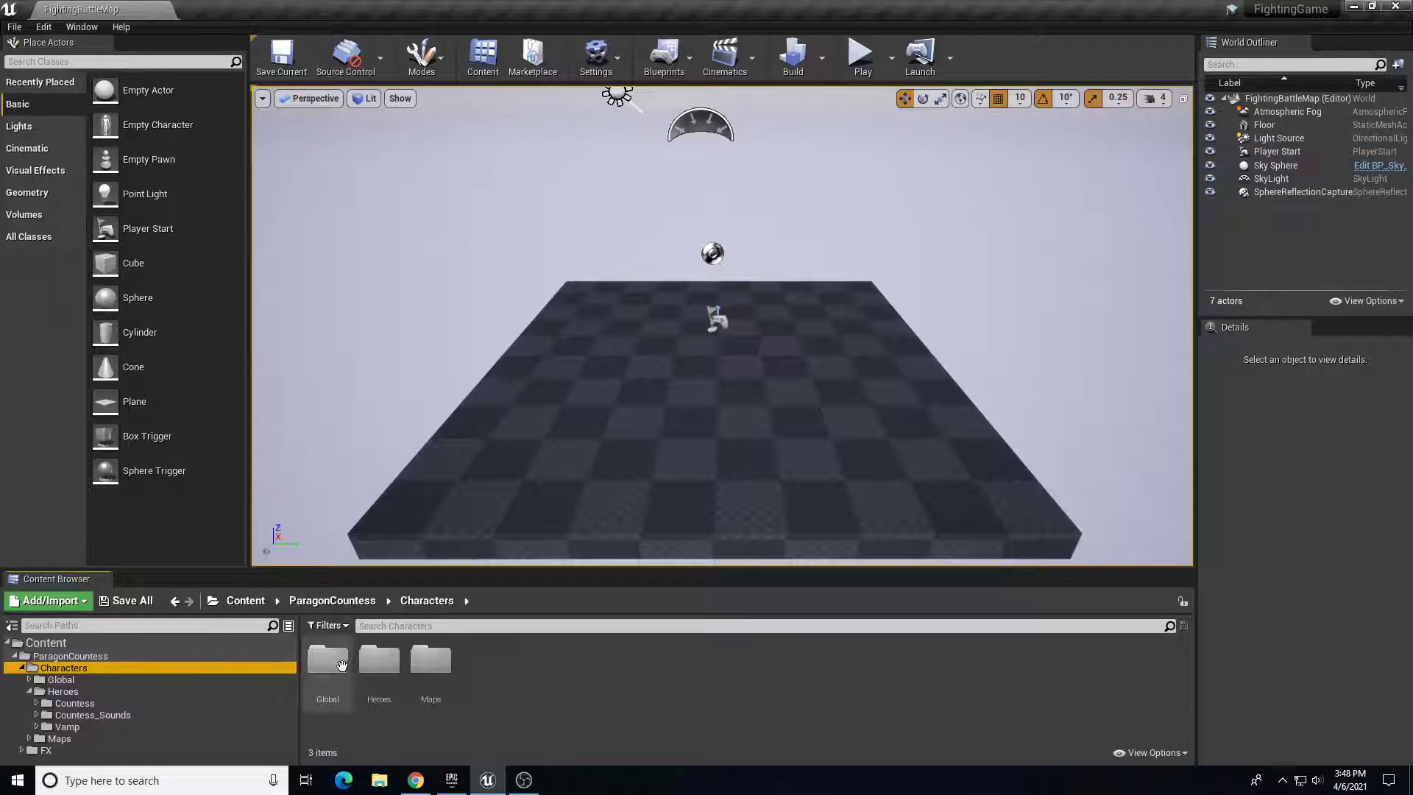
double_click(379, 659)
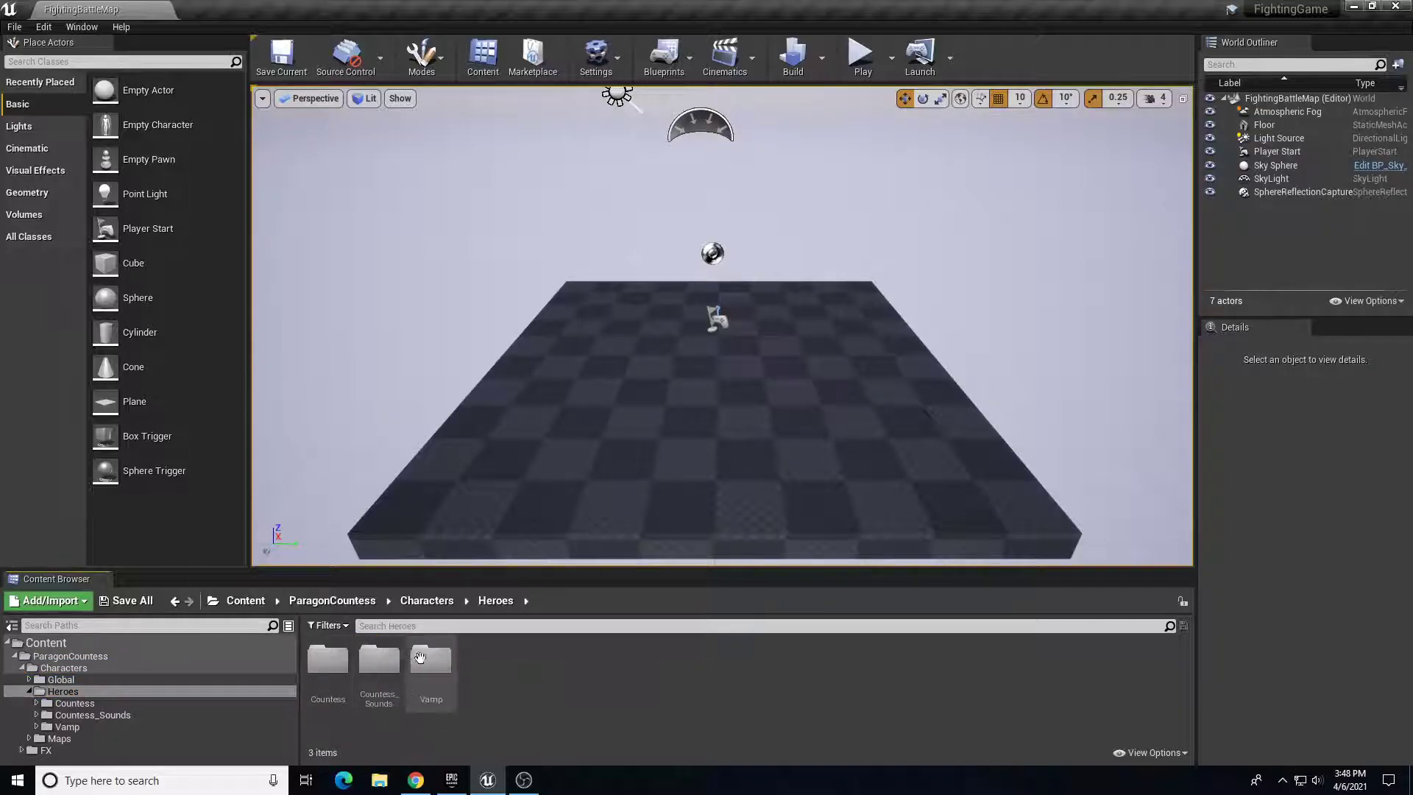
double_click(328, 659)
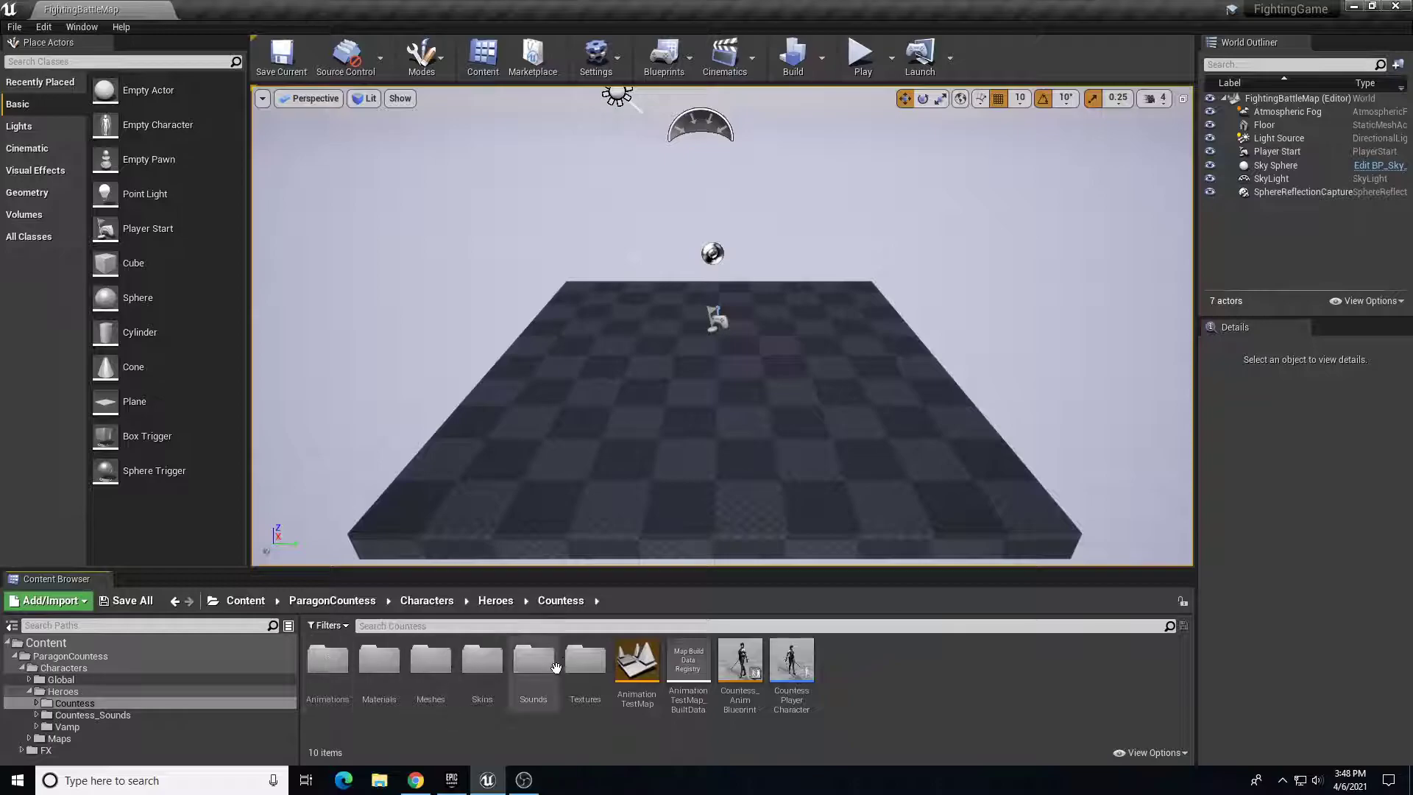
mouse_move(712, 653)
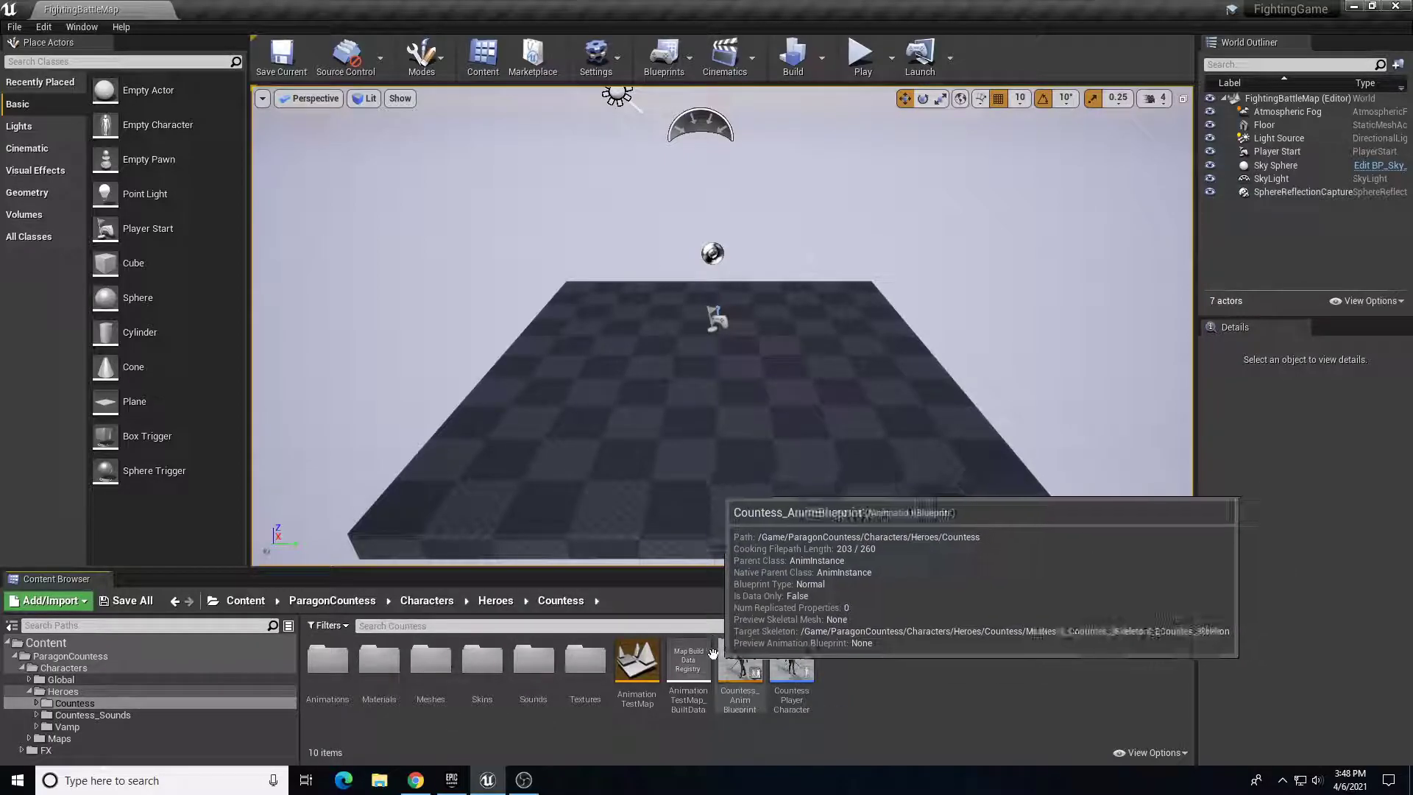
double_click(745, 665)
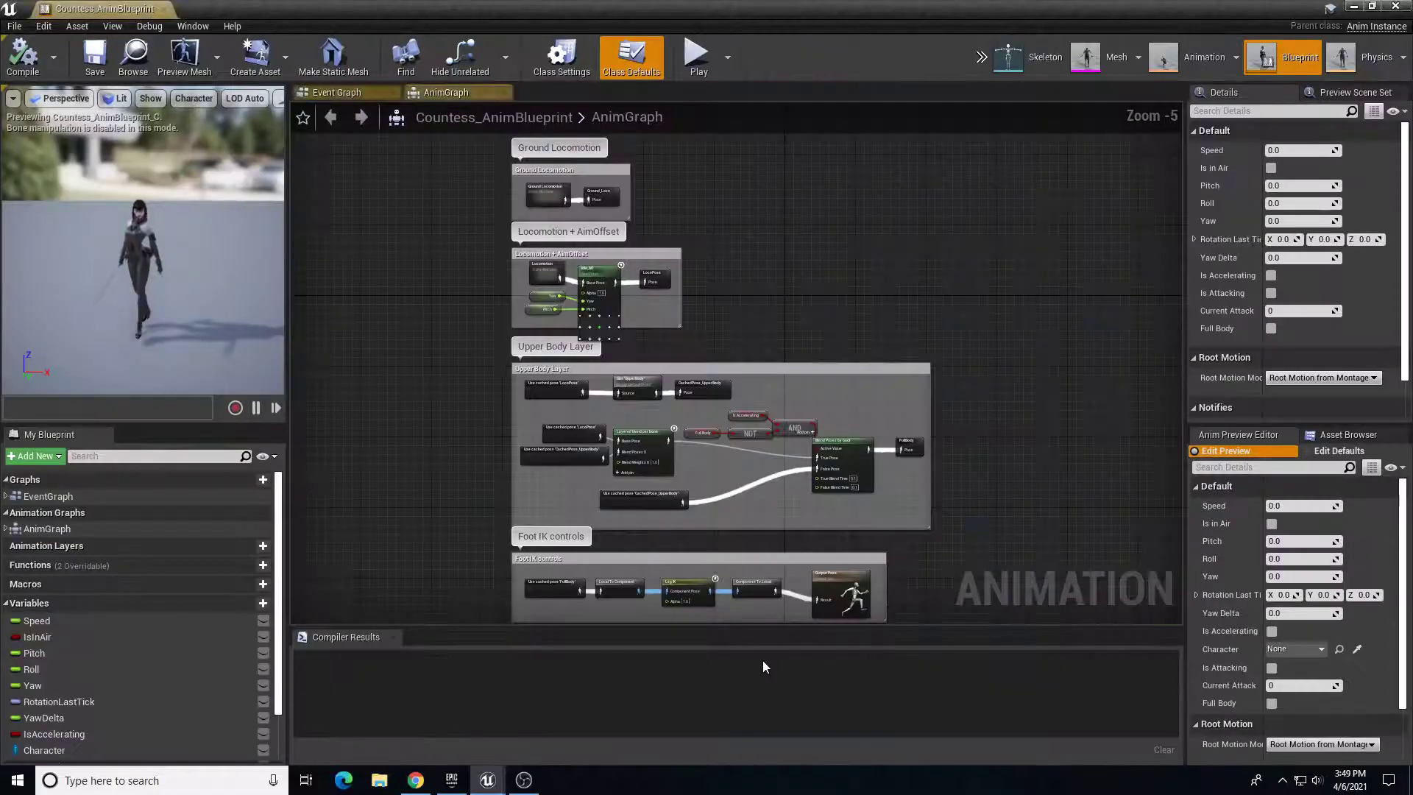
Preview the JogFwdSlopeLean blend space, orbiting the camera around the jogging character
click(1197, 53)
drag(779, 317, 911, 303)
mouse_move(911, 303)
right_down()
mouse_move(905, 324)
mouse_move(910, 303)
right_up()
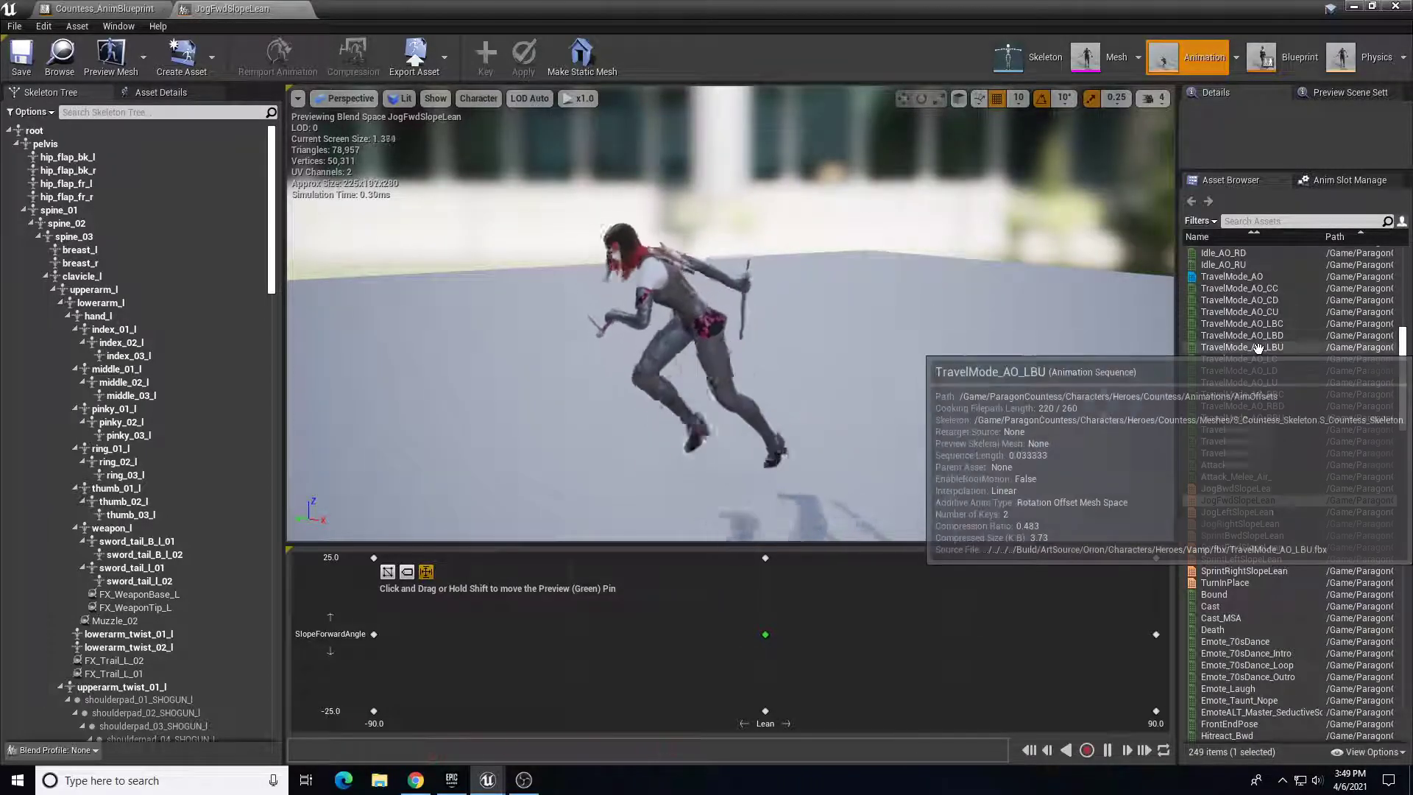
right_drag(819, 340, 846, 340)
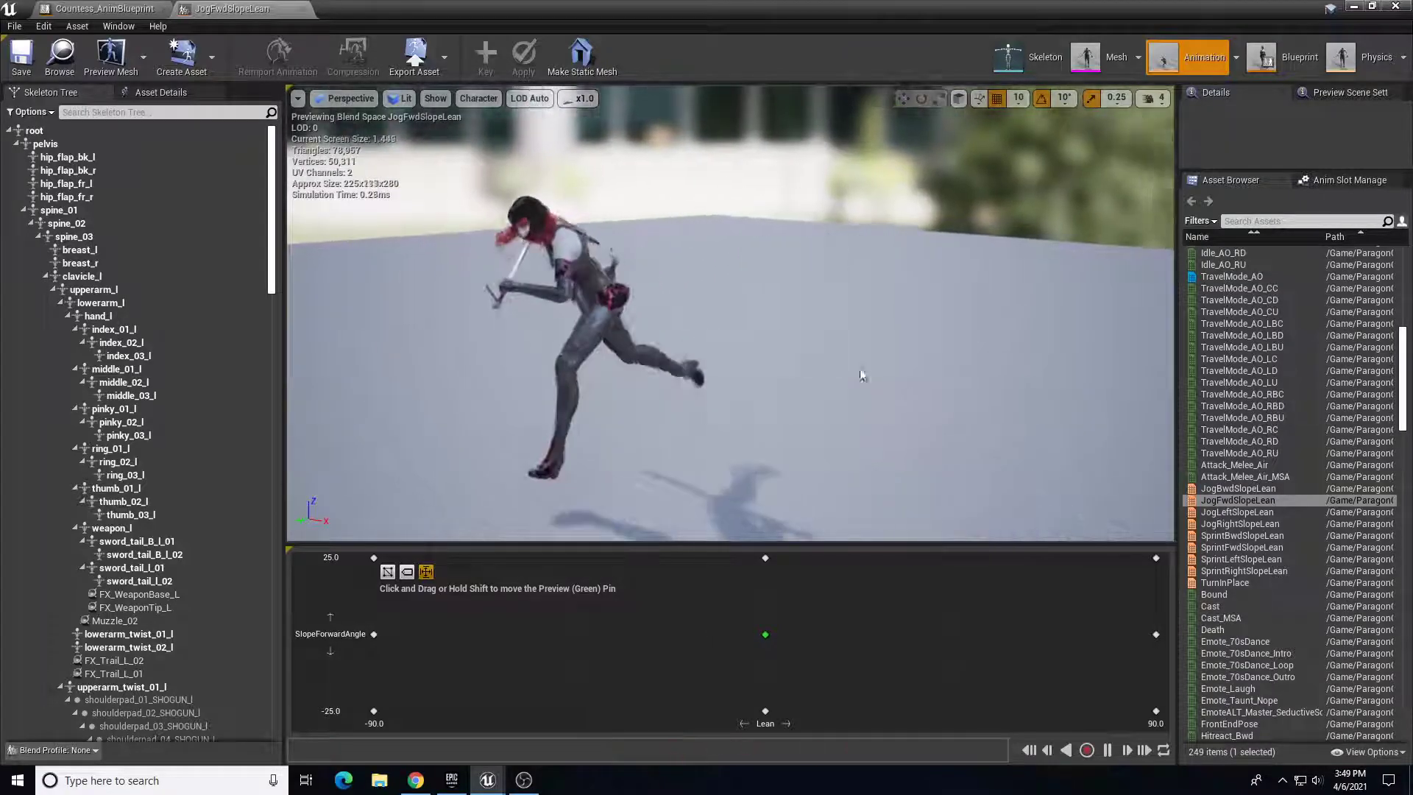
scroll(1271, 465, up, 5)
scroll(1262, 442, down, 15)
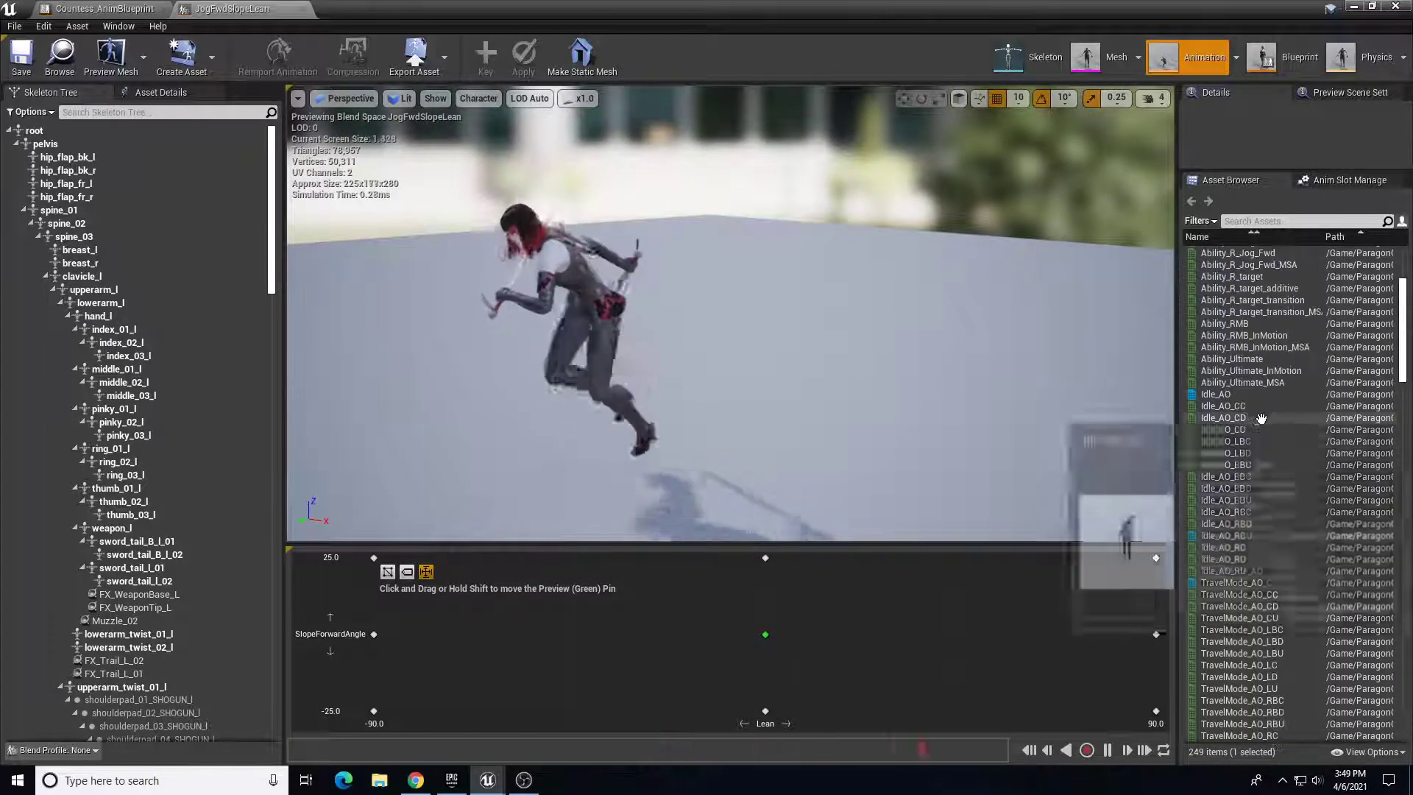
scroll(1255, 420, down, 6)
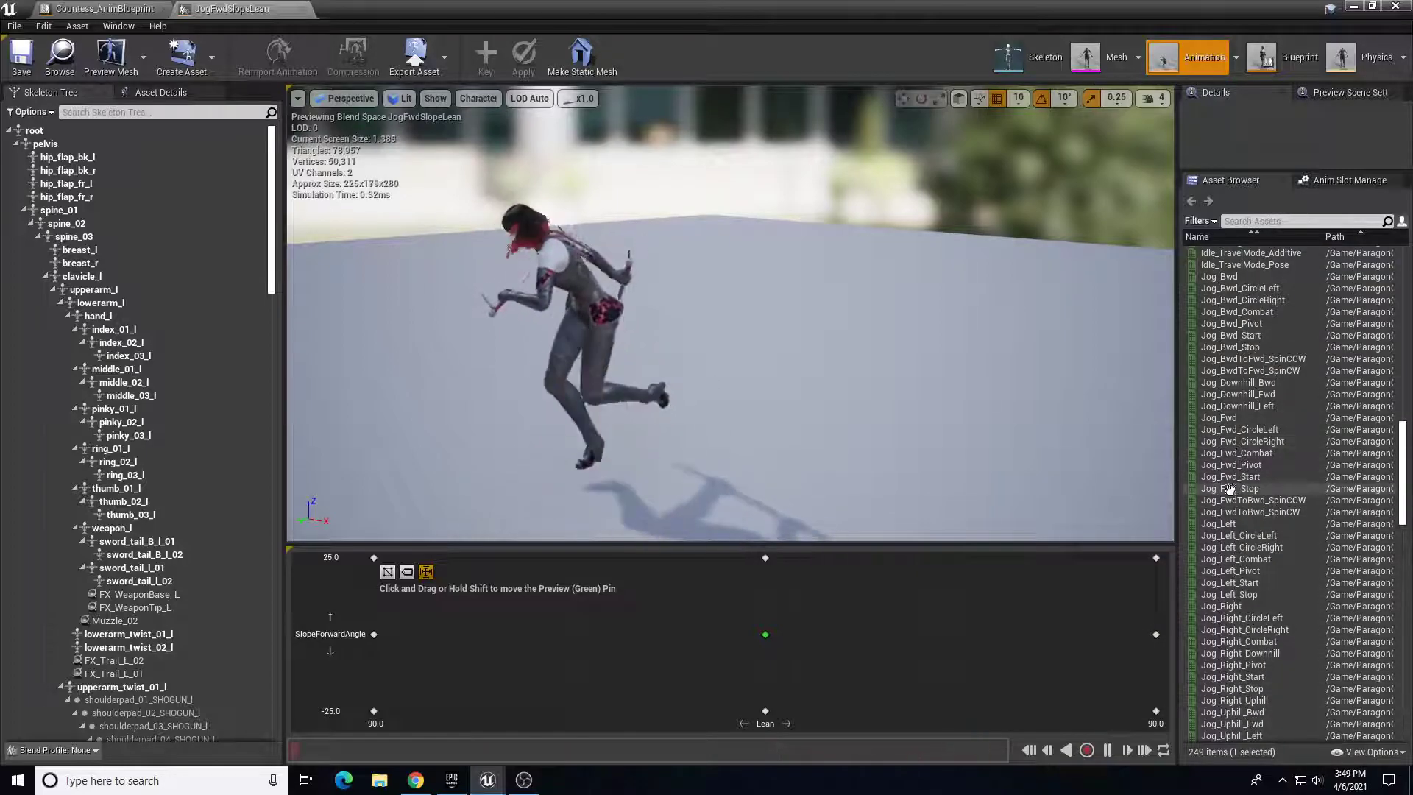
Preview the Jog_Fwd, Stun_Start and Death animations from the Asset Browser
double_click(1228, 419)
scroll(1251, 456, down, 20)
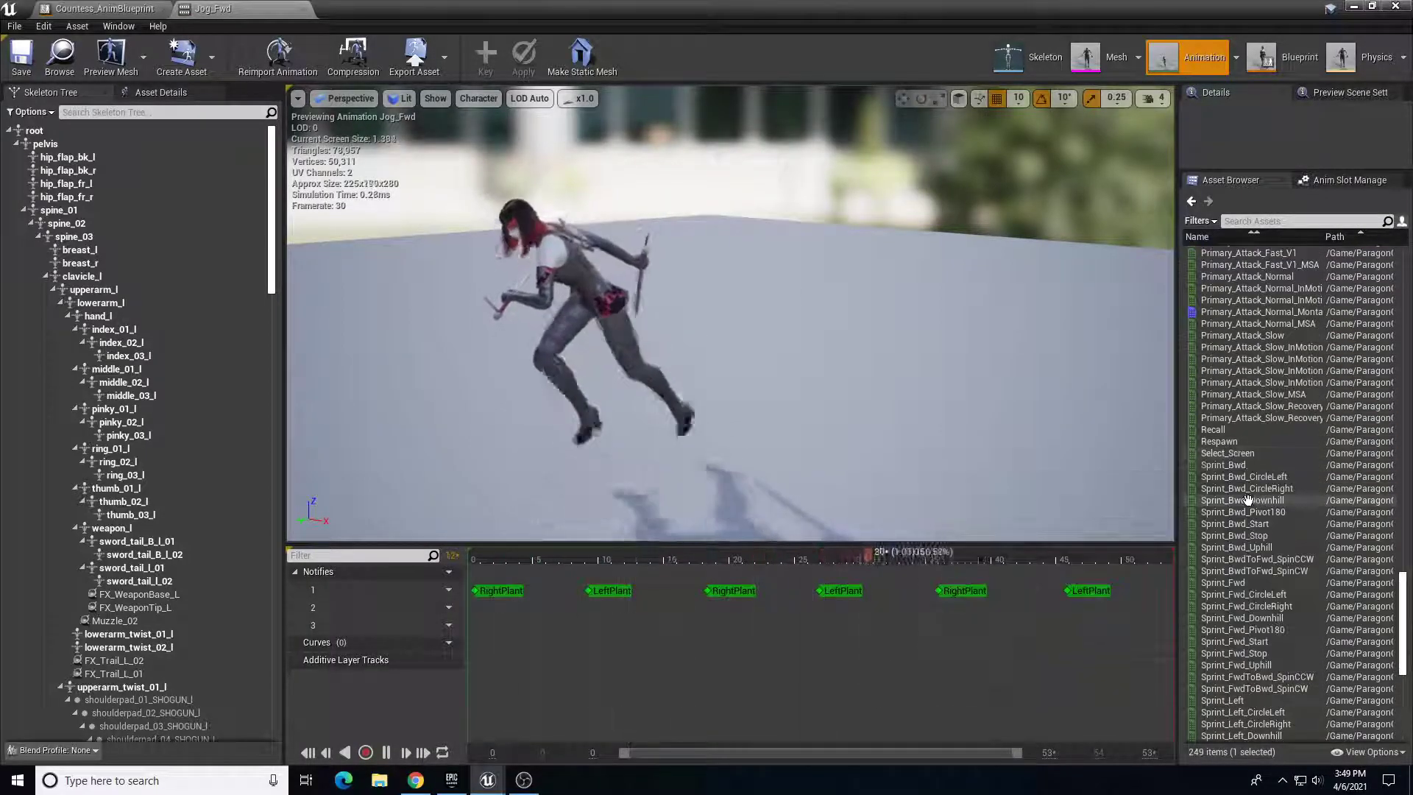
scroll(1254, 486, down, 11)
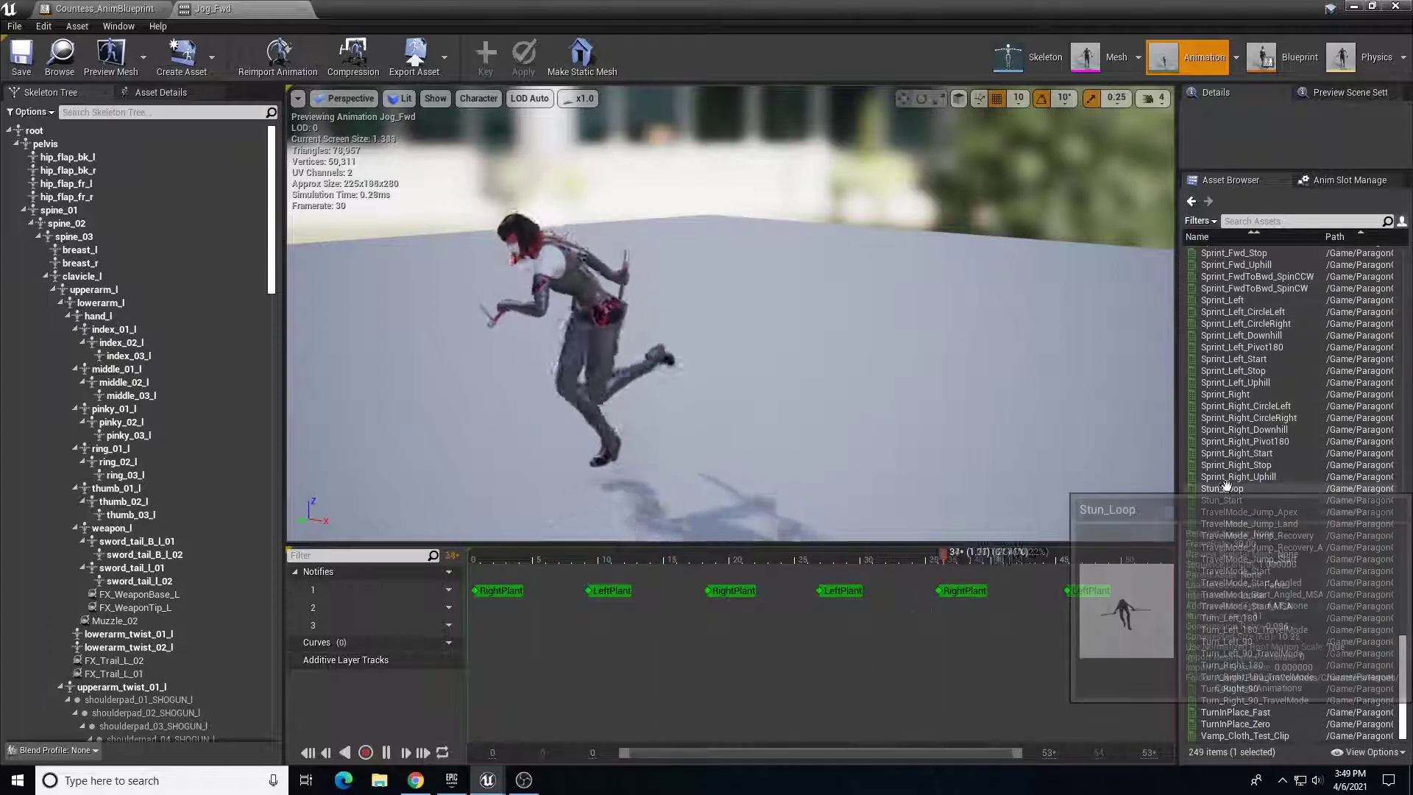
double_click(1229, 501)
scroll(1243, 515, down, 1)
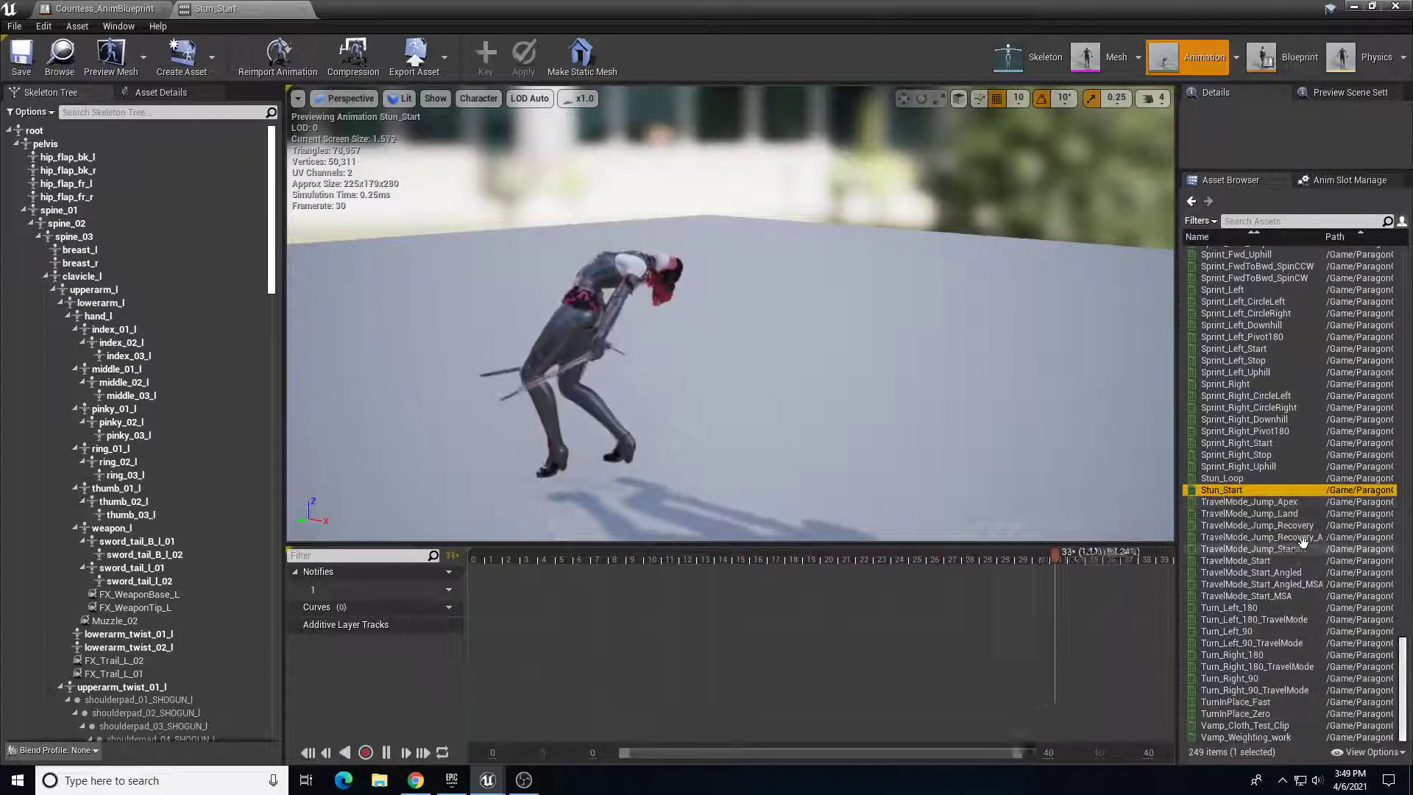
drag(1406, 666, 1407, 372)
double_click(1212, 522)
Preview the Ability_E and Ability_Q animations, then close the animation editor
drag(1406, 388, 1401, 254)
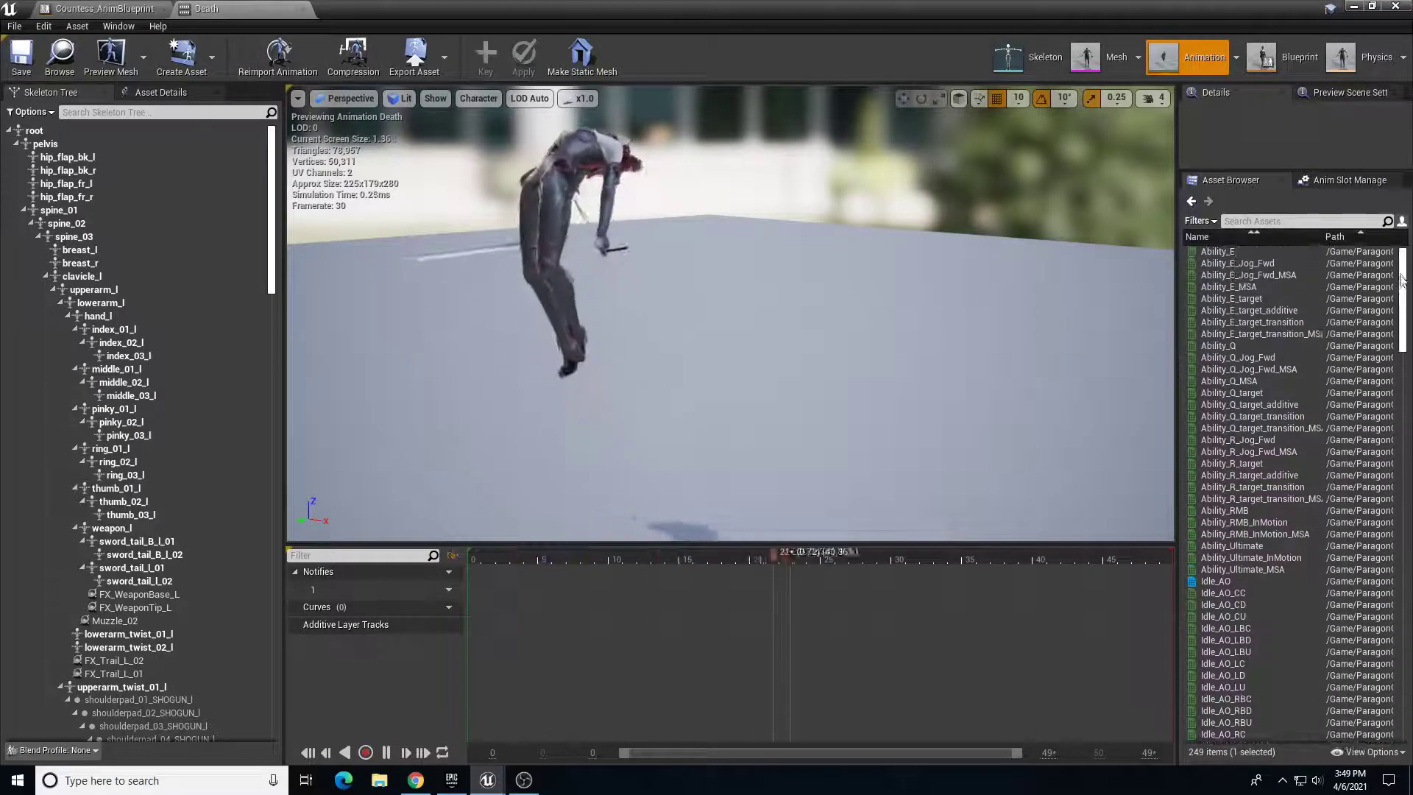
double_click(1247, 251)
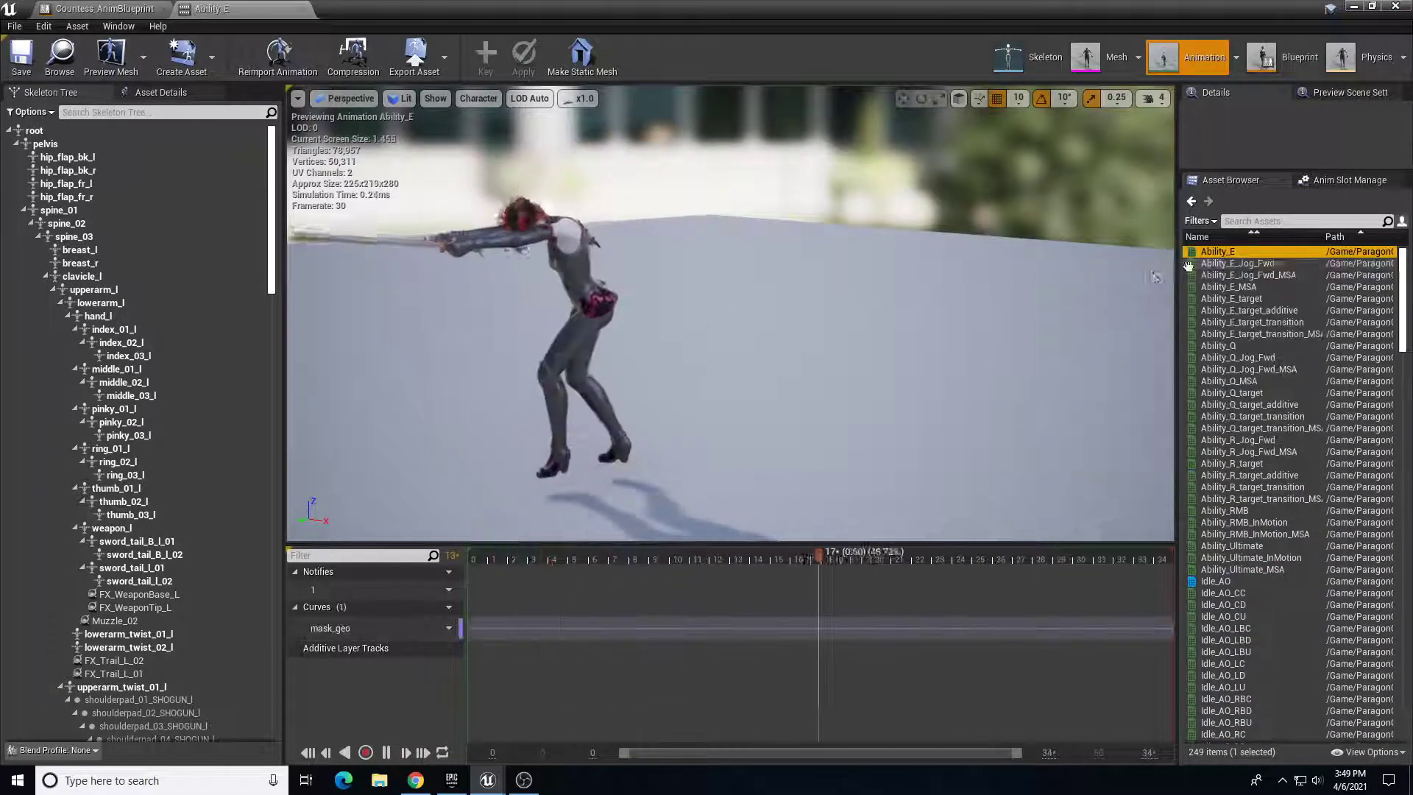
double_click(1236, 346)
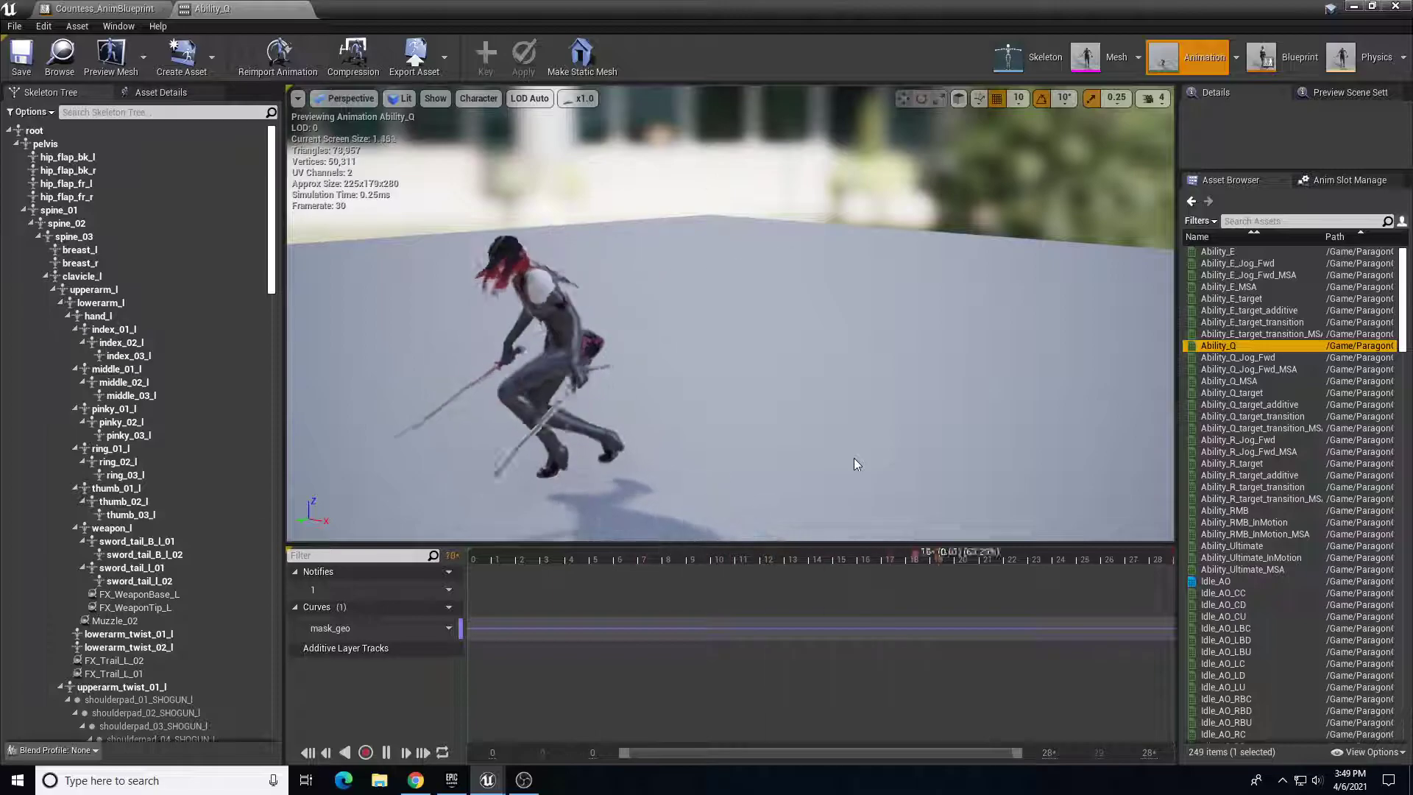
click(1395, 10)
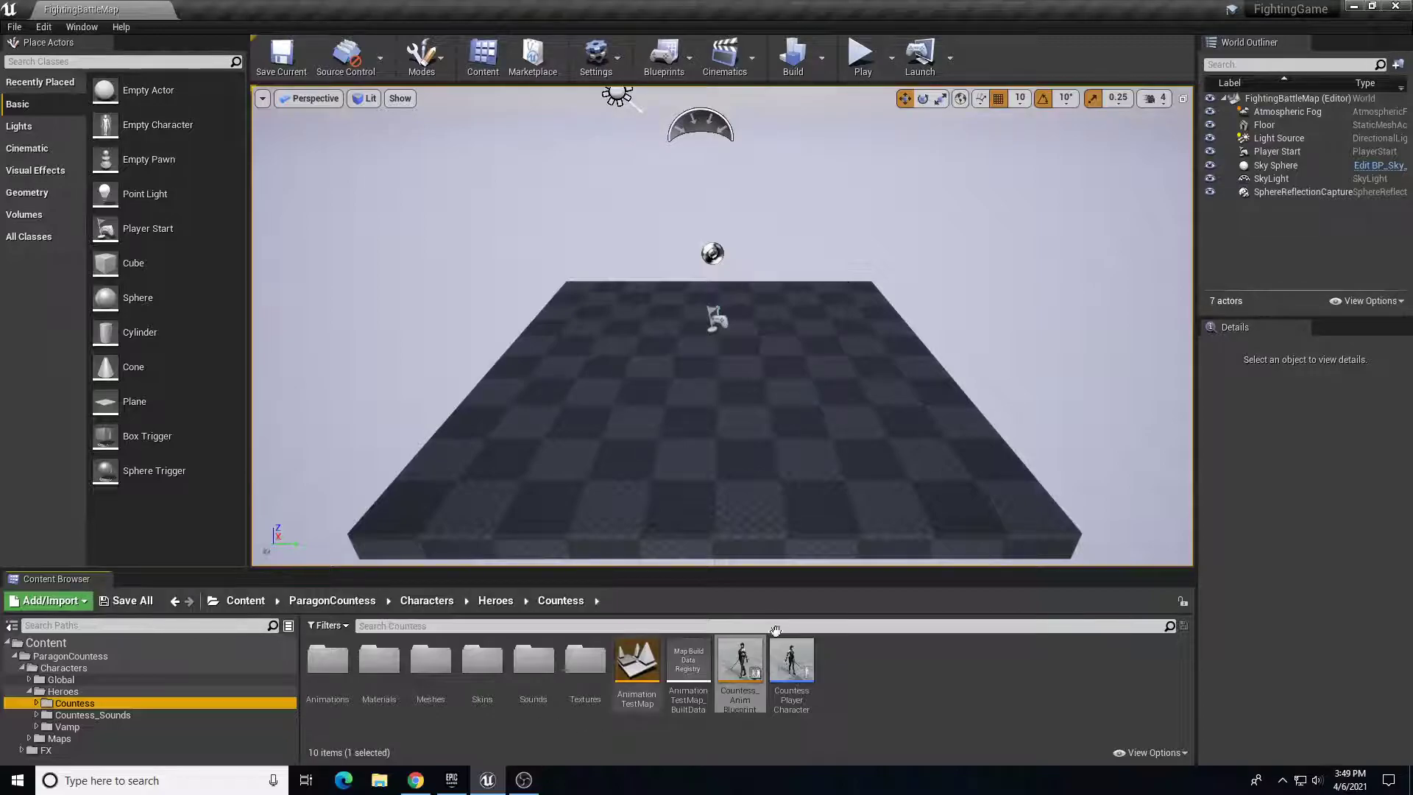
Create a new folder named 3rdPersonPlayerCharacter directly under Content
click(69, 643)
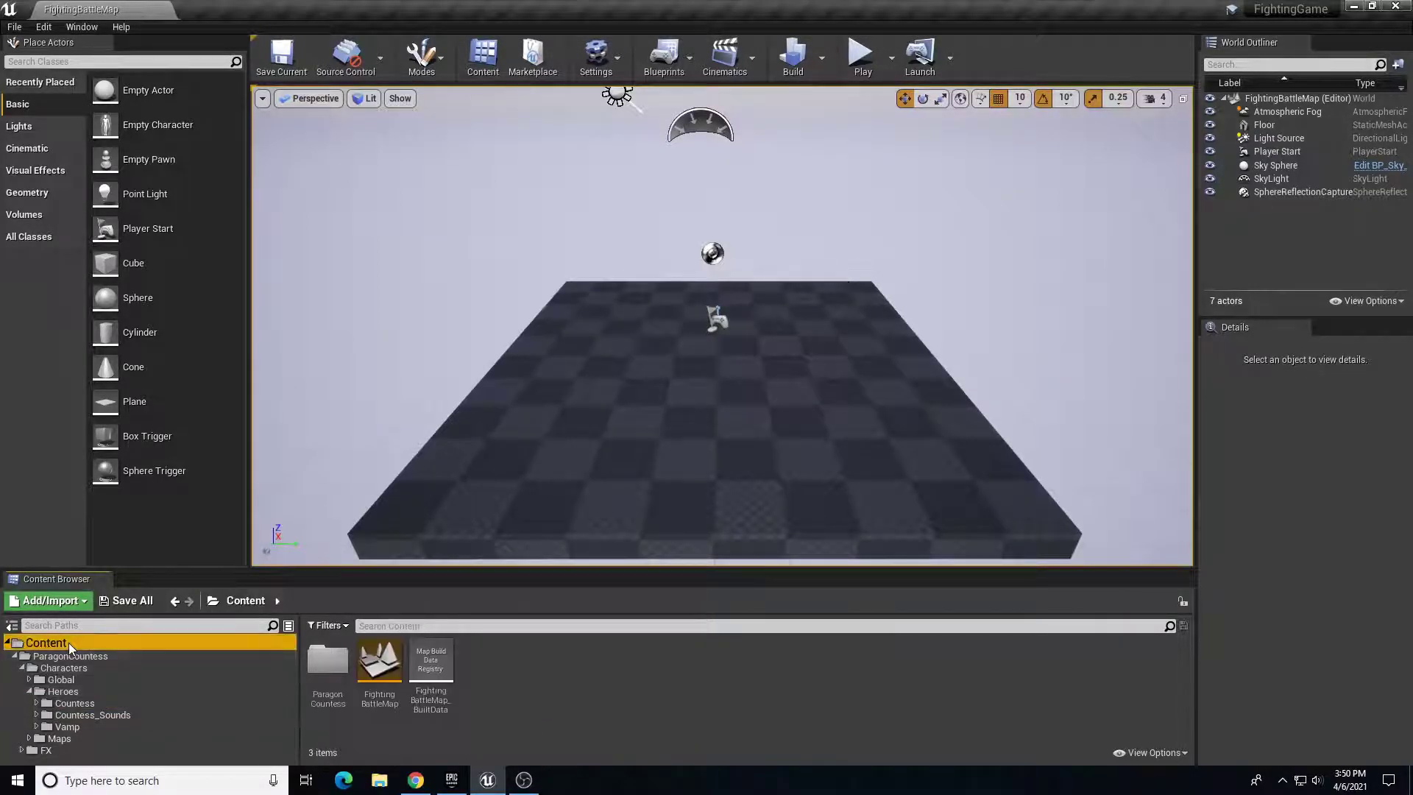
click(15, 656)
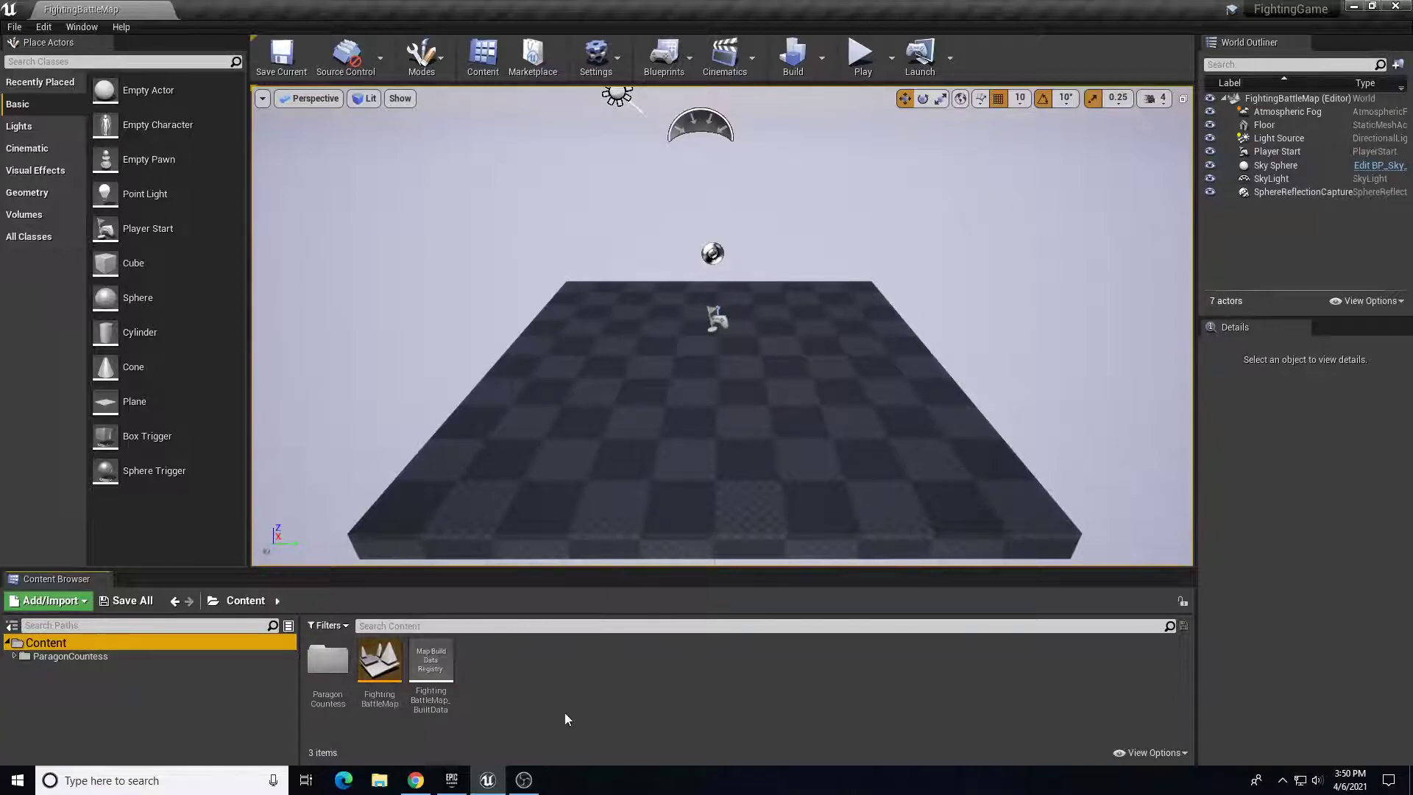
right_click(567, 667)
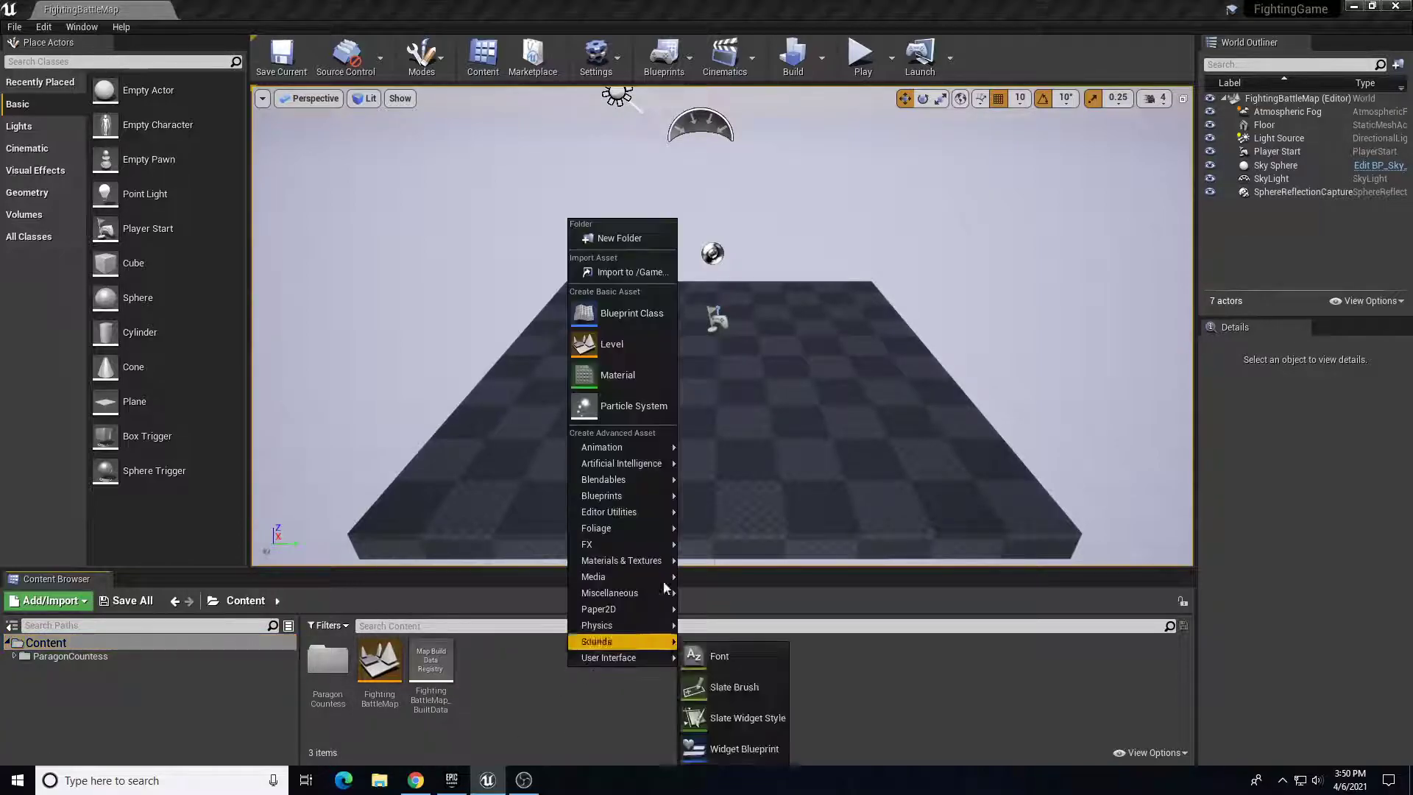
click(616, 234)
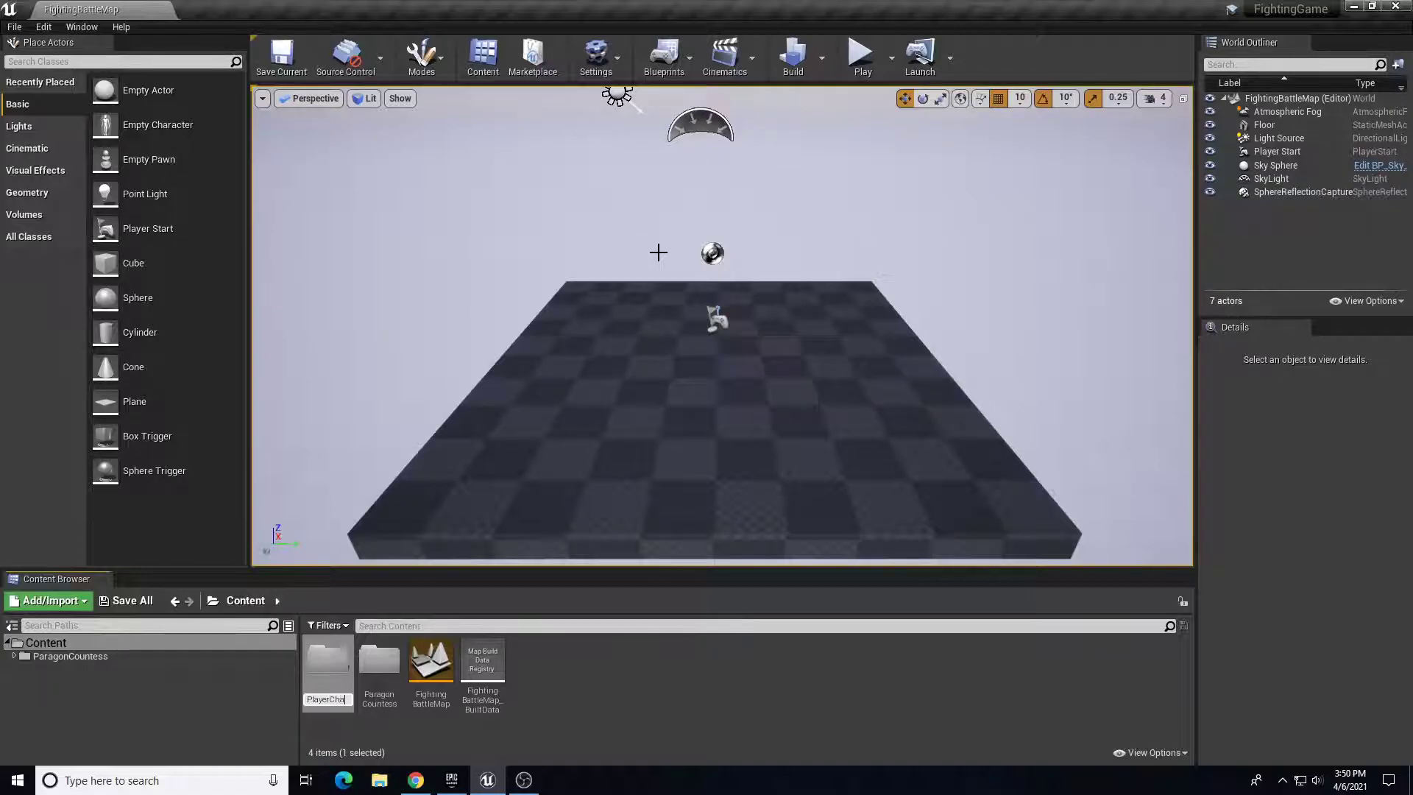
text(ter)
key(Return)
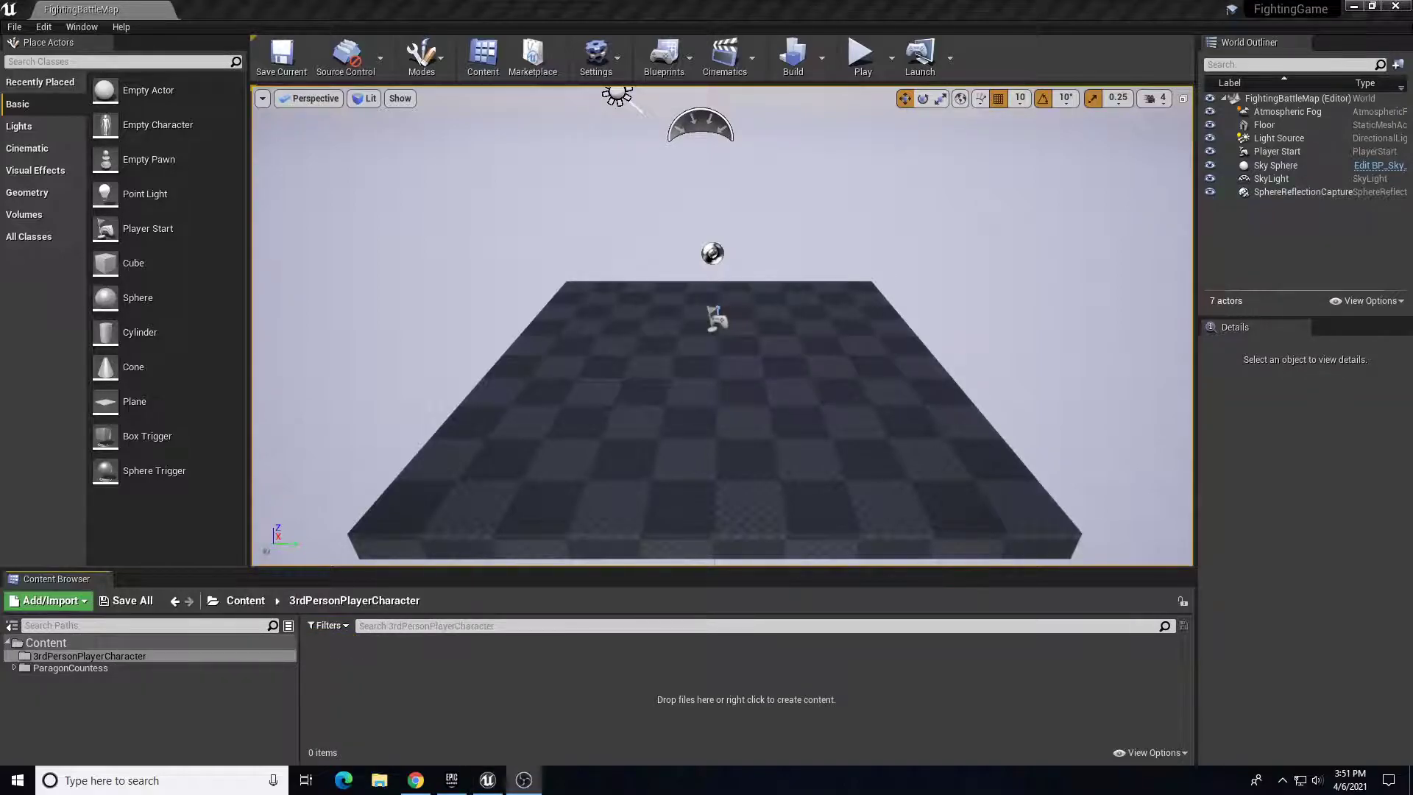
right_click(387, 659)
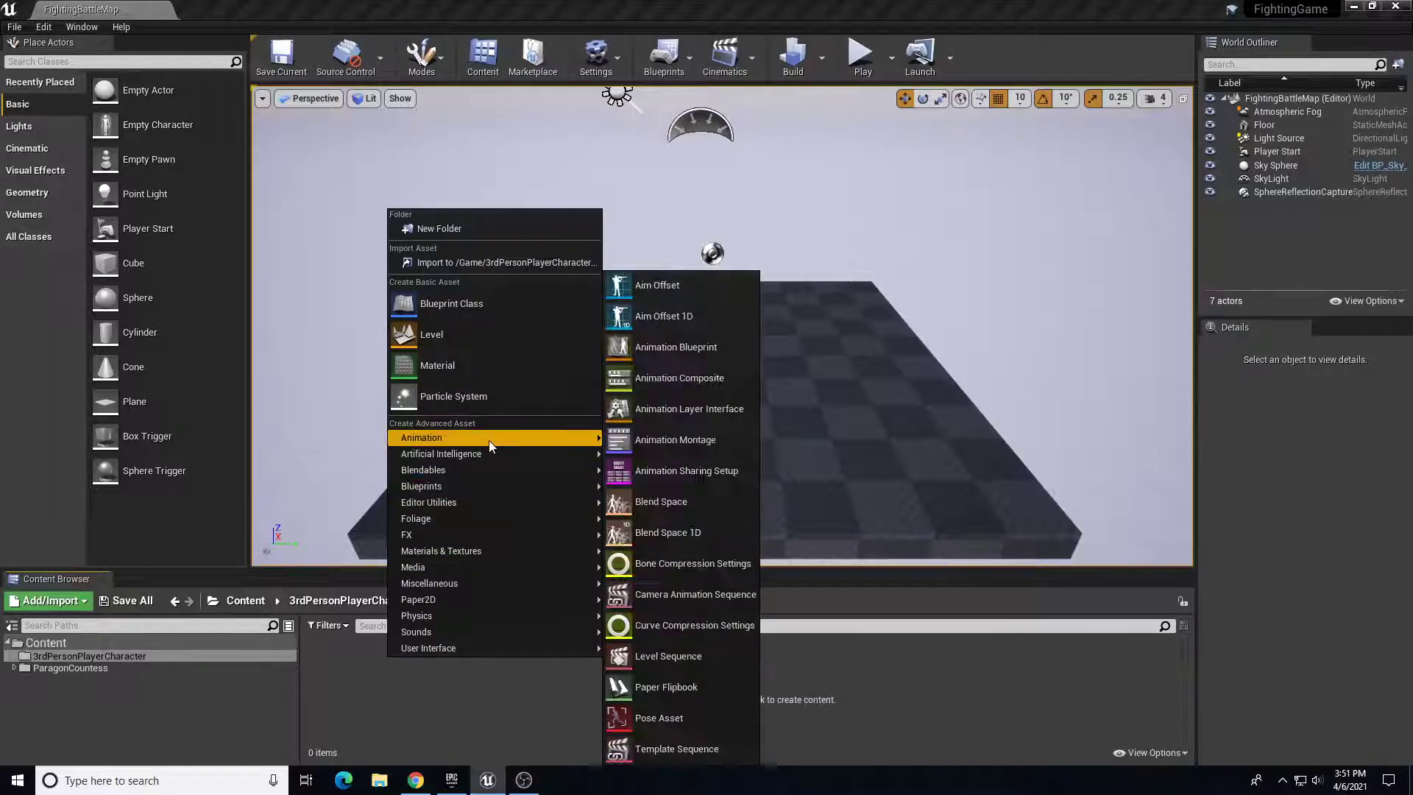
click(355, 698)
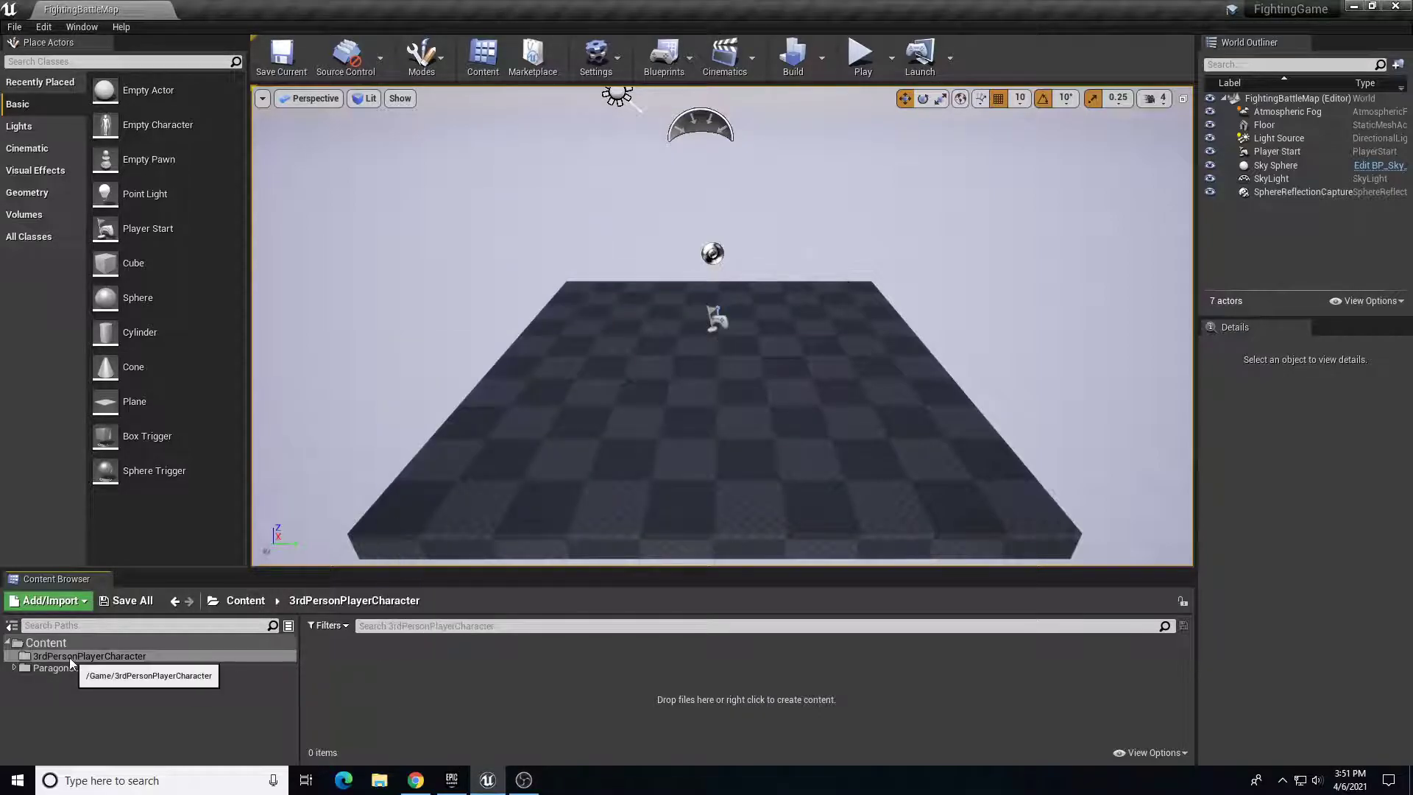
Create a Blend Space 1D on S_Countess_Skeleton named 3rdPersonPlayer_BS and open it
right_click(446, 669)
mouse_move(592, 450)
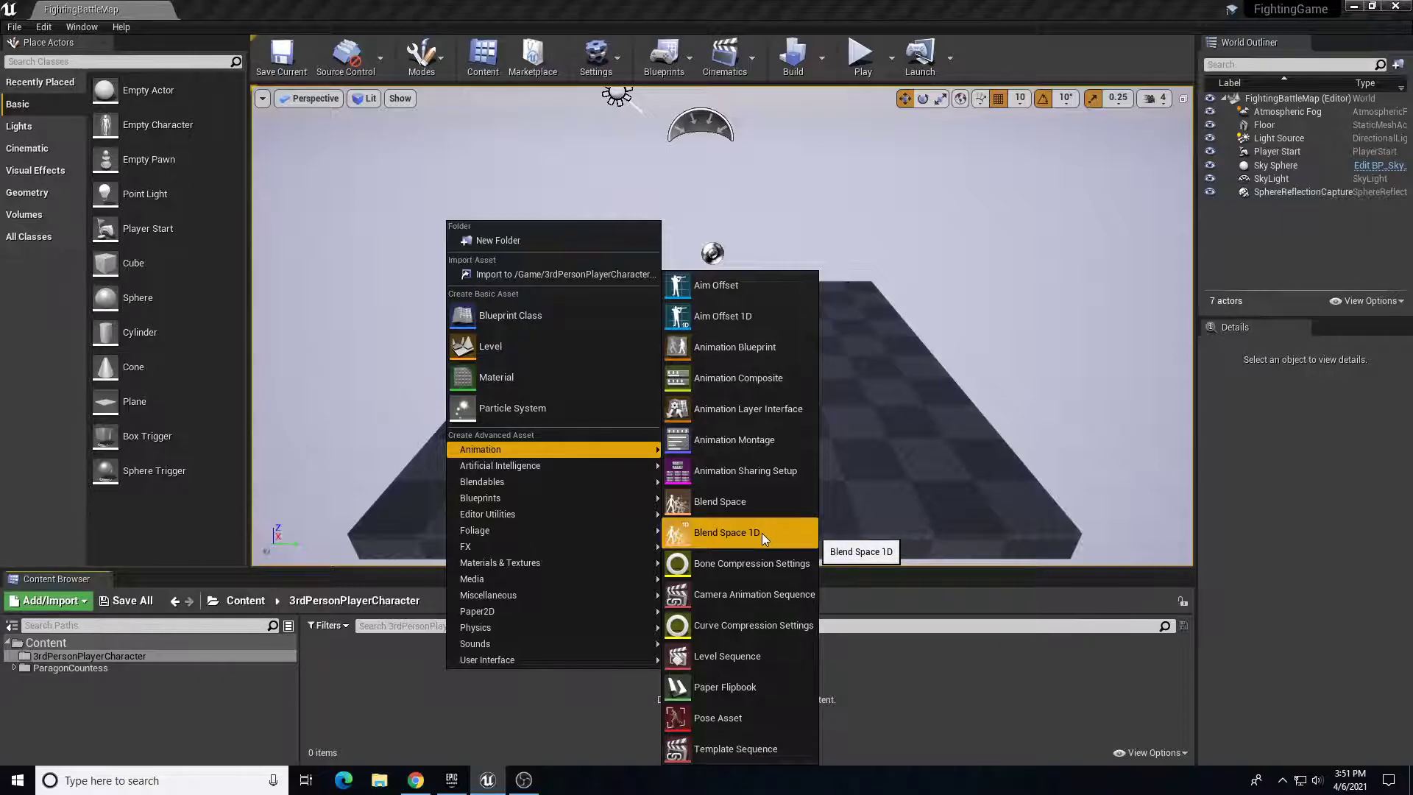
click(720, 536)
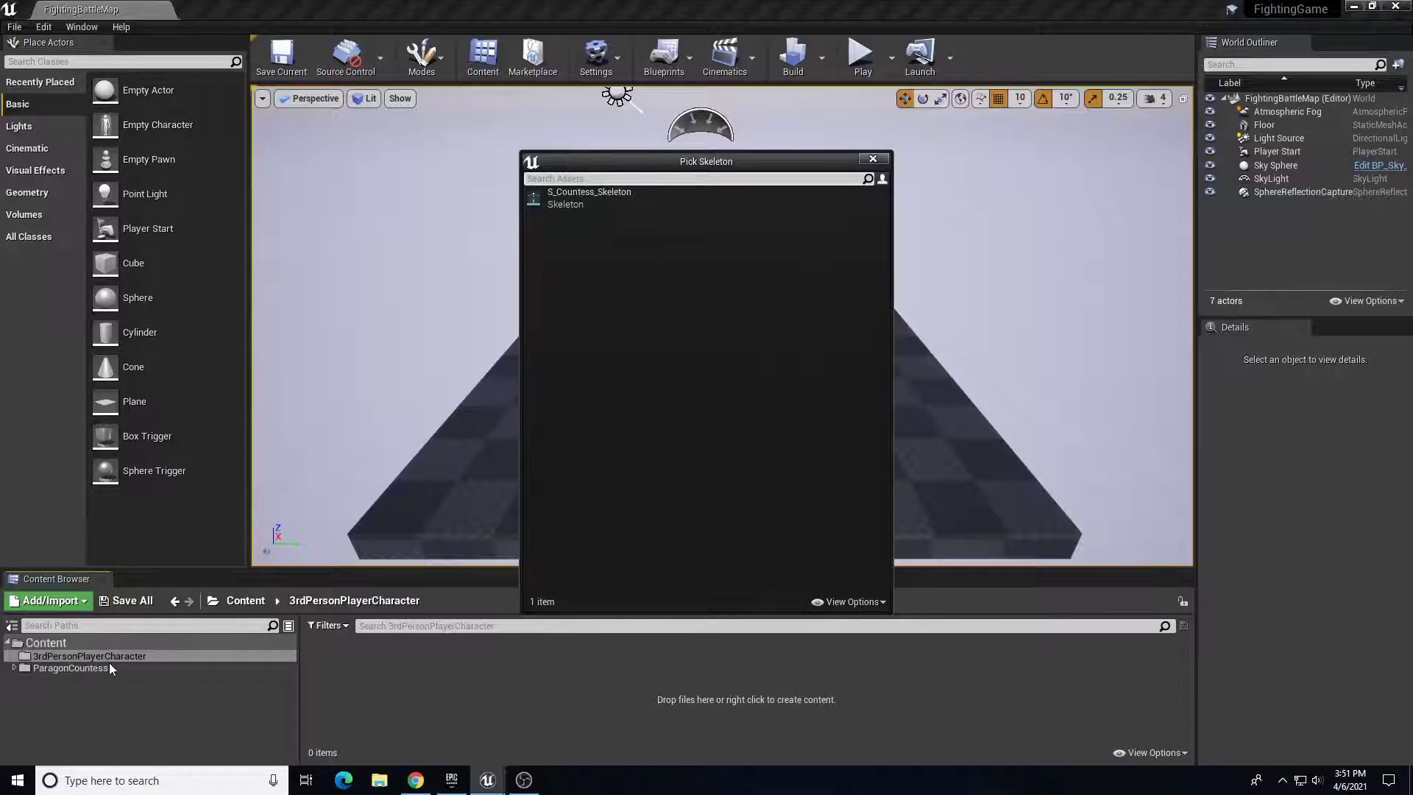
click(561, 198)
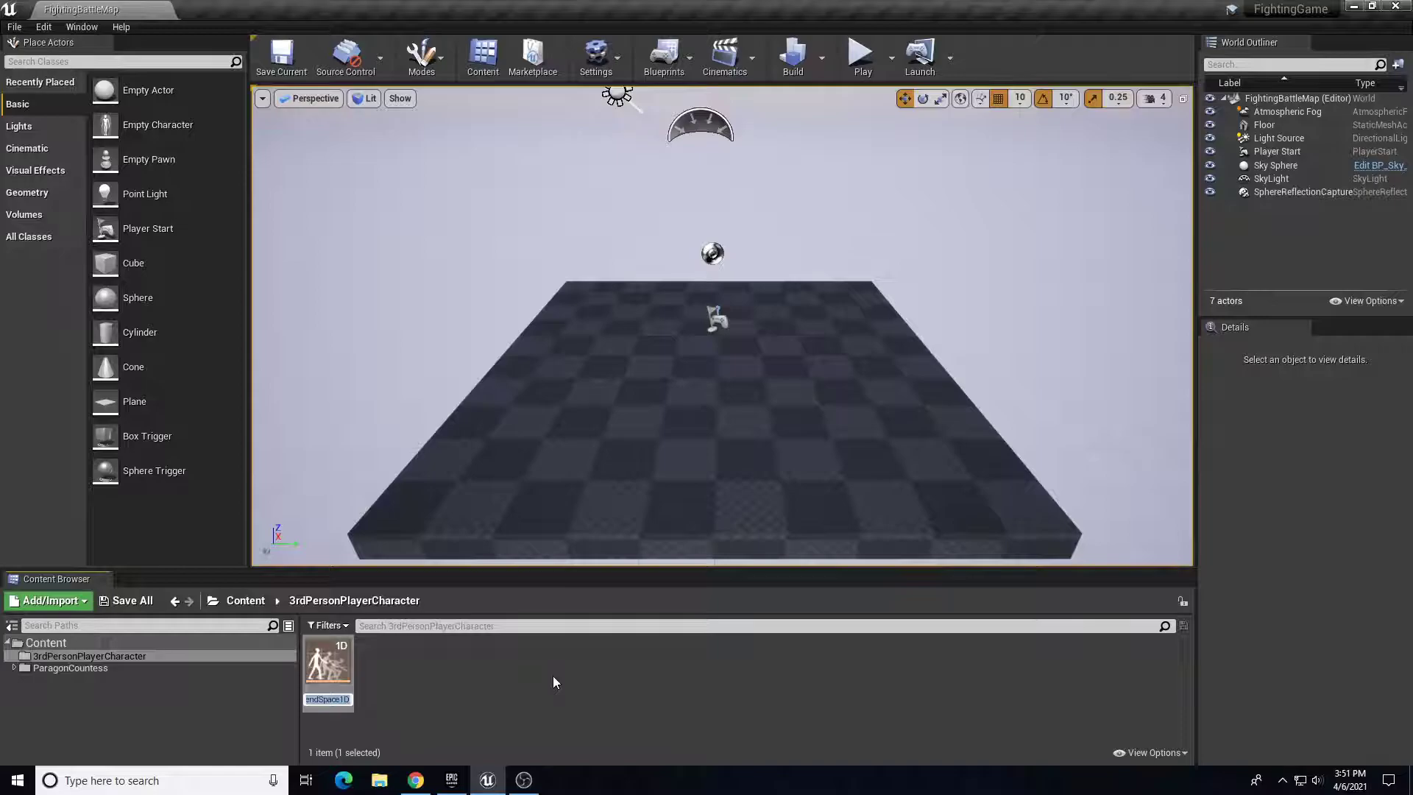
text(3rdPerson)
text(Play)
text(er_BS)
key(Return)
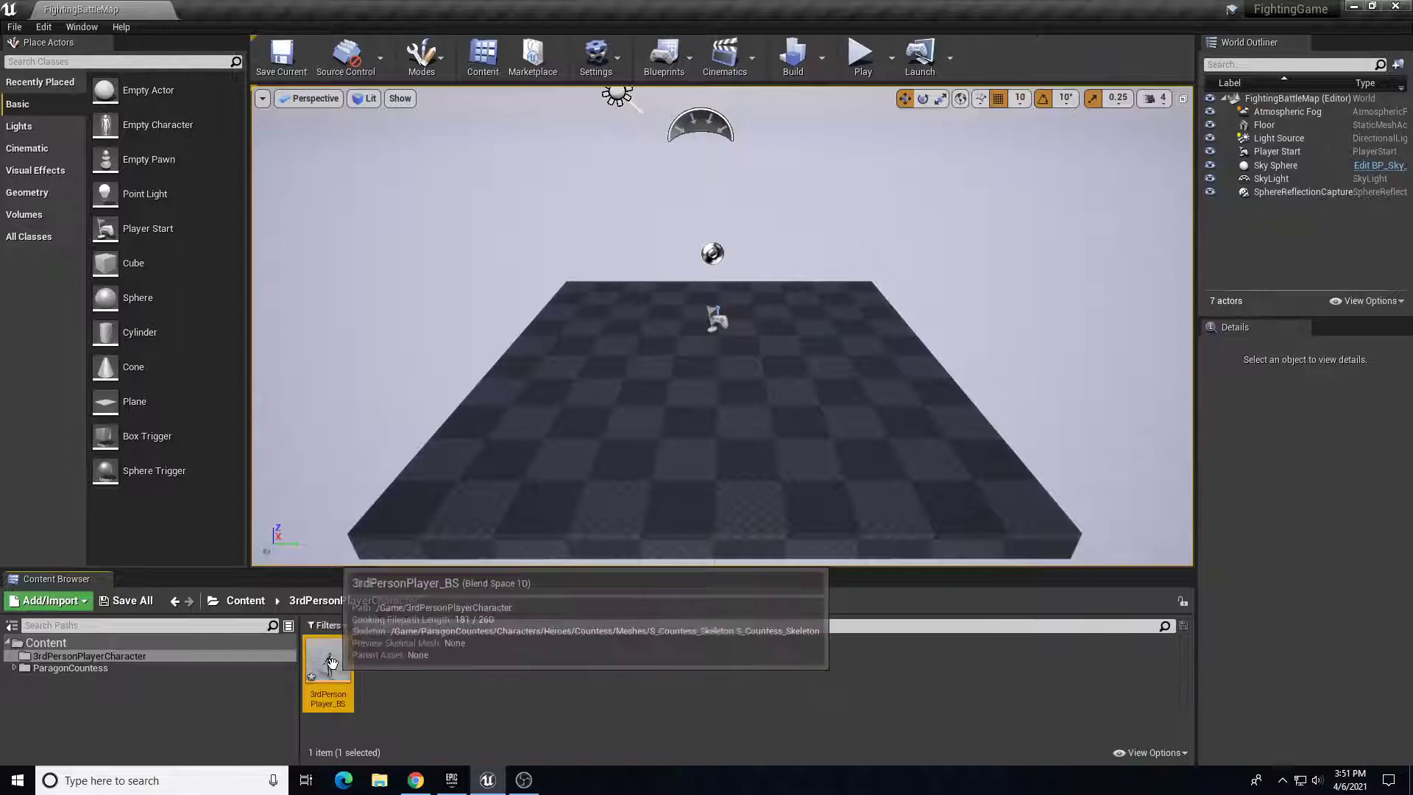
double_click(351, 663)
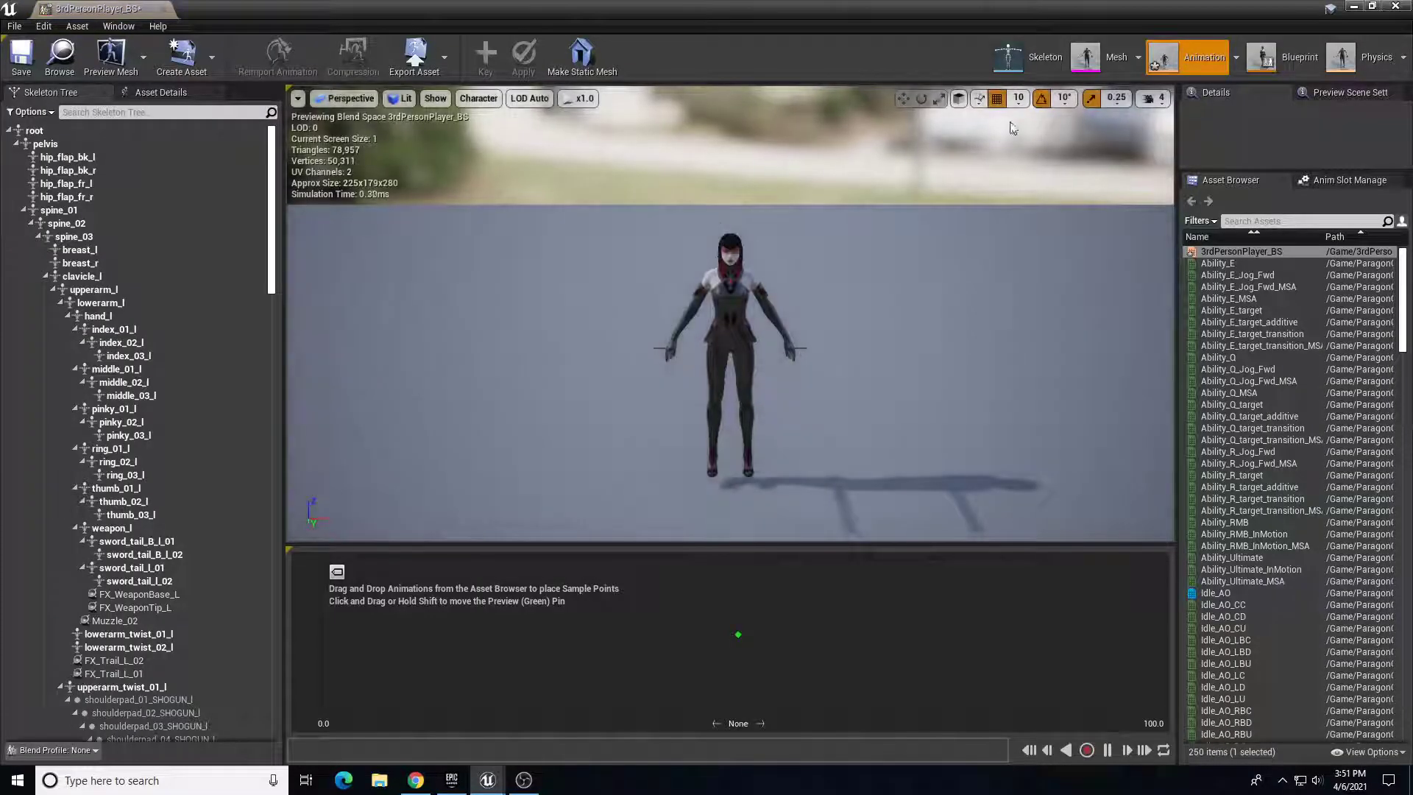
Inspect the Countess skeleton and the SM_Countess mesh with its material slots
click(1017, 63)
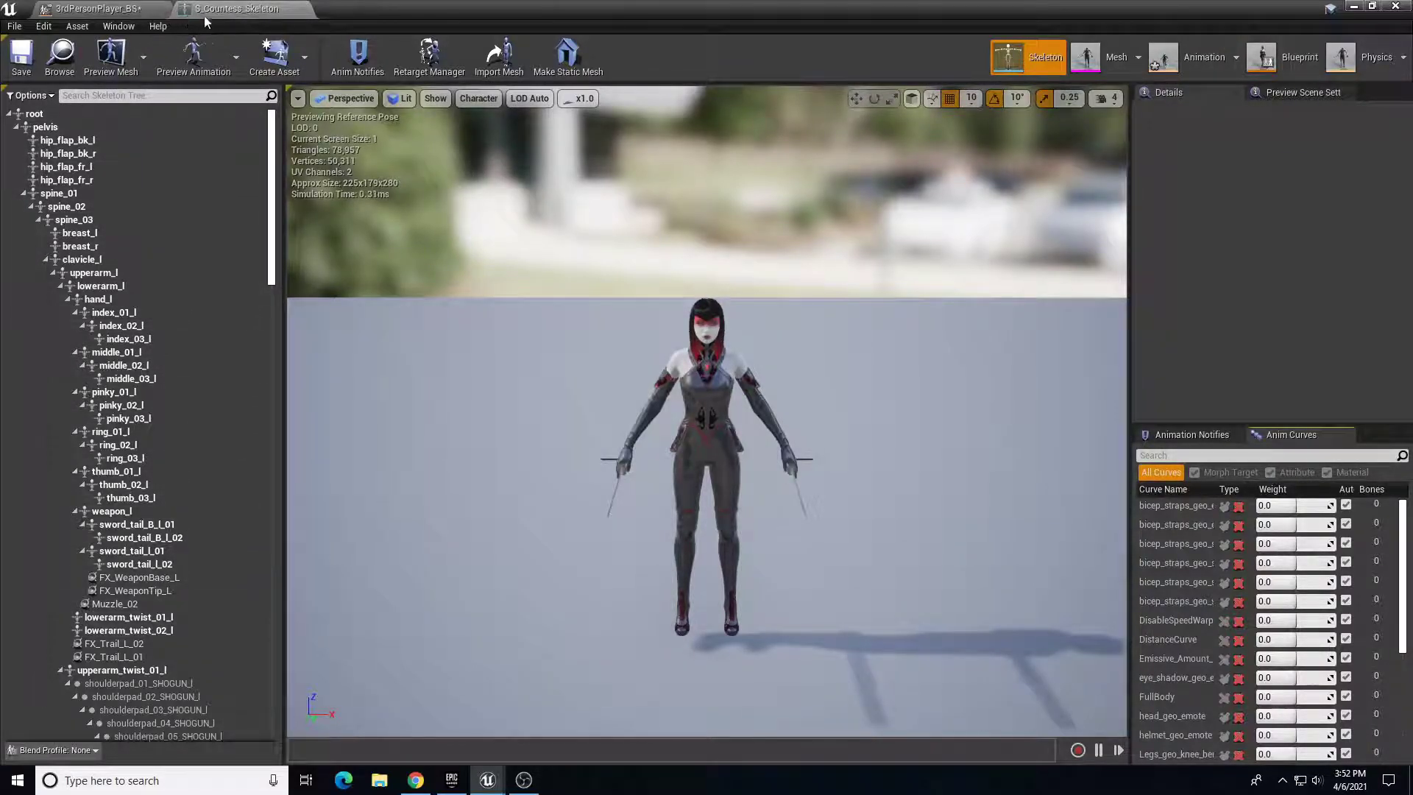
click(1108, 58)
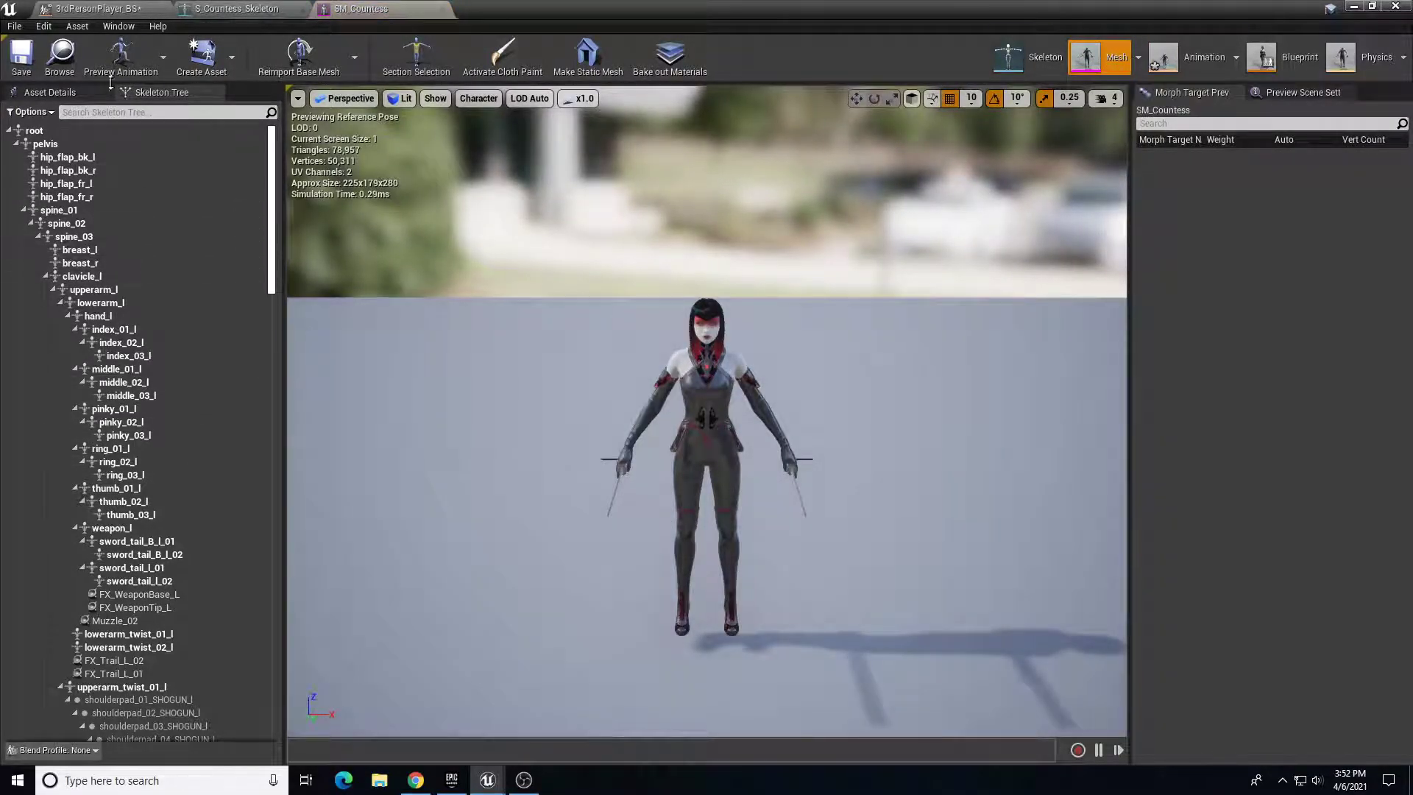
click(71, 94)
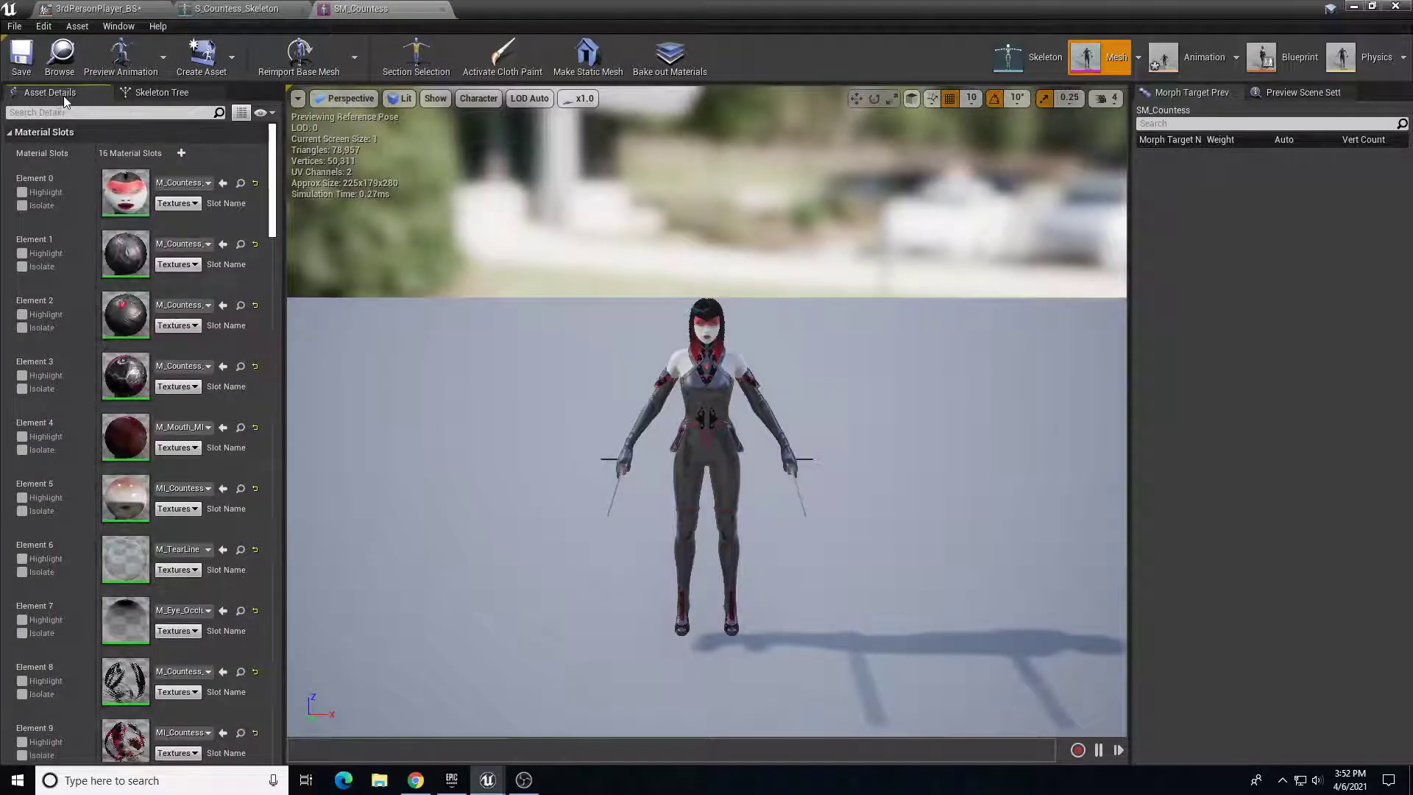
scroll(175, 520, down, 3)
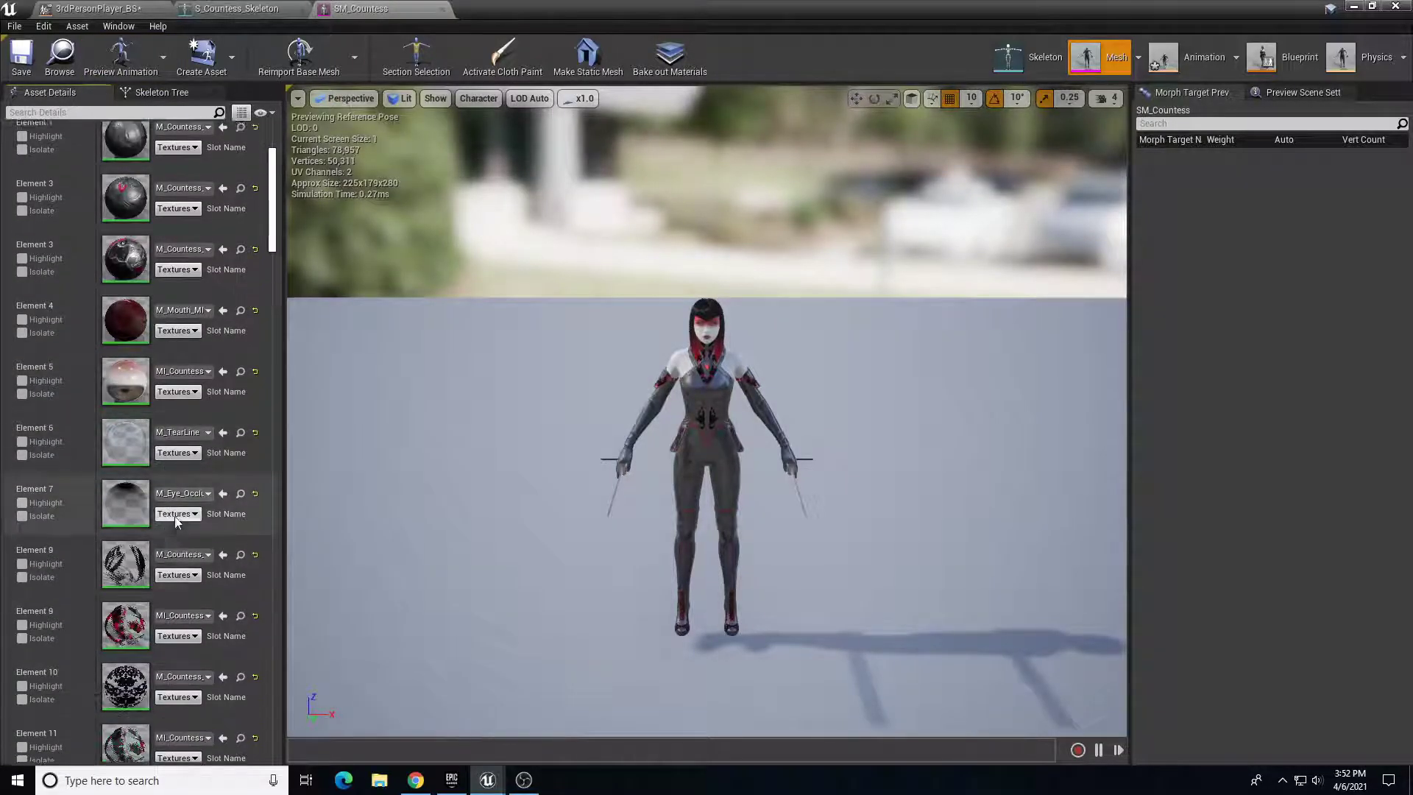
scroll(175, 521, up, 3)
scroll(604, 452, up, 5)
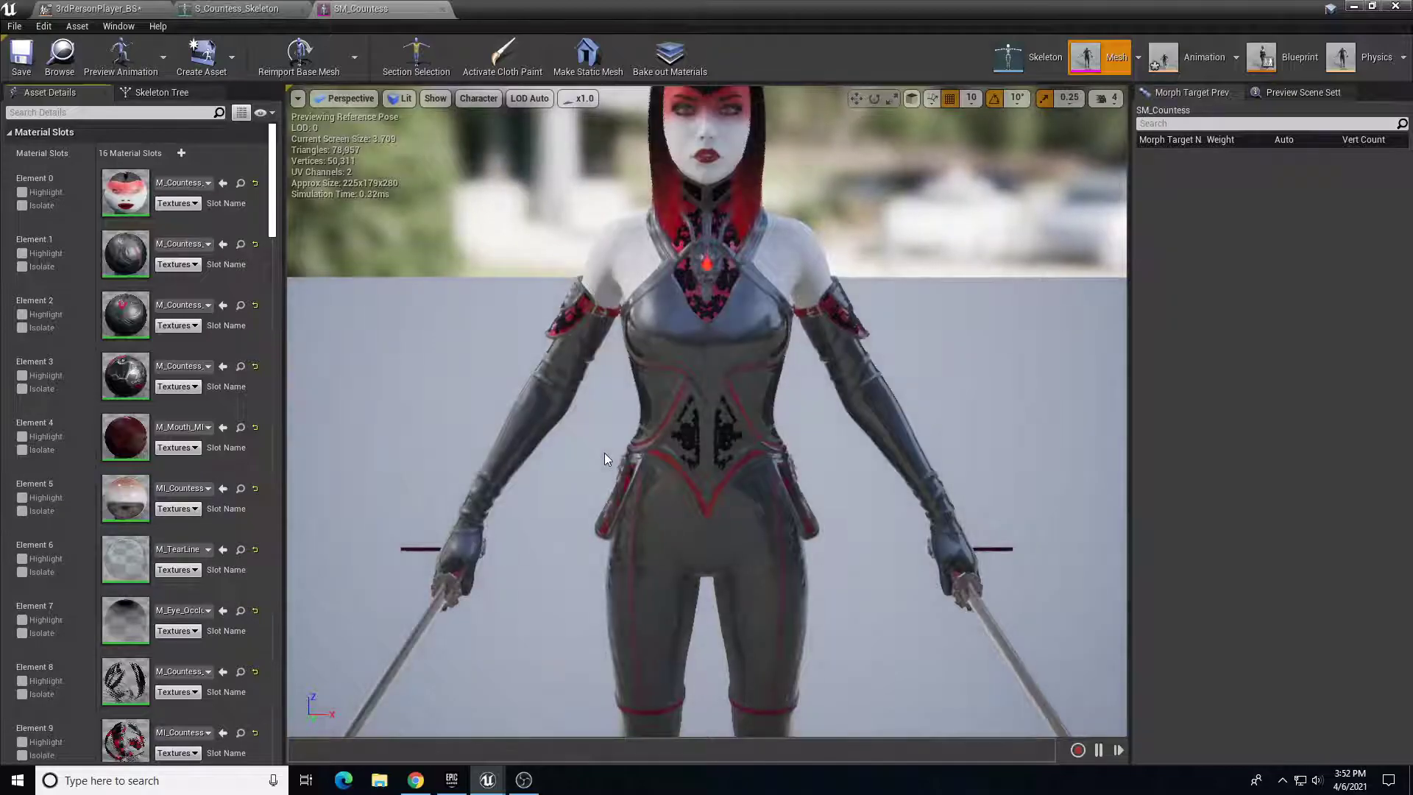
scroll(575, 425, down, 5)
click(1192, 57)
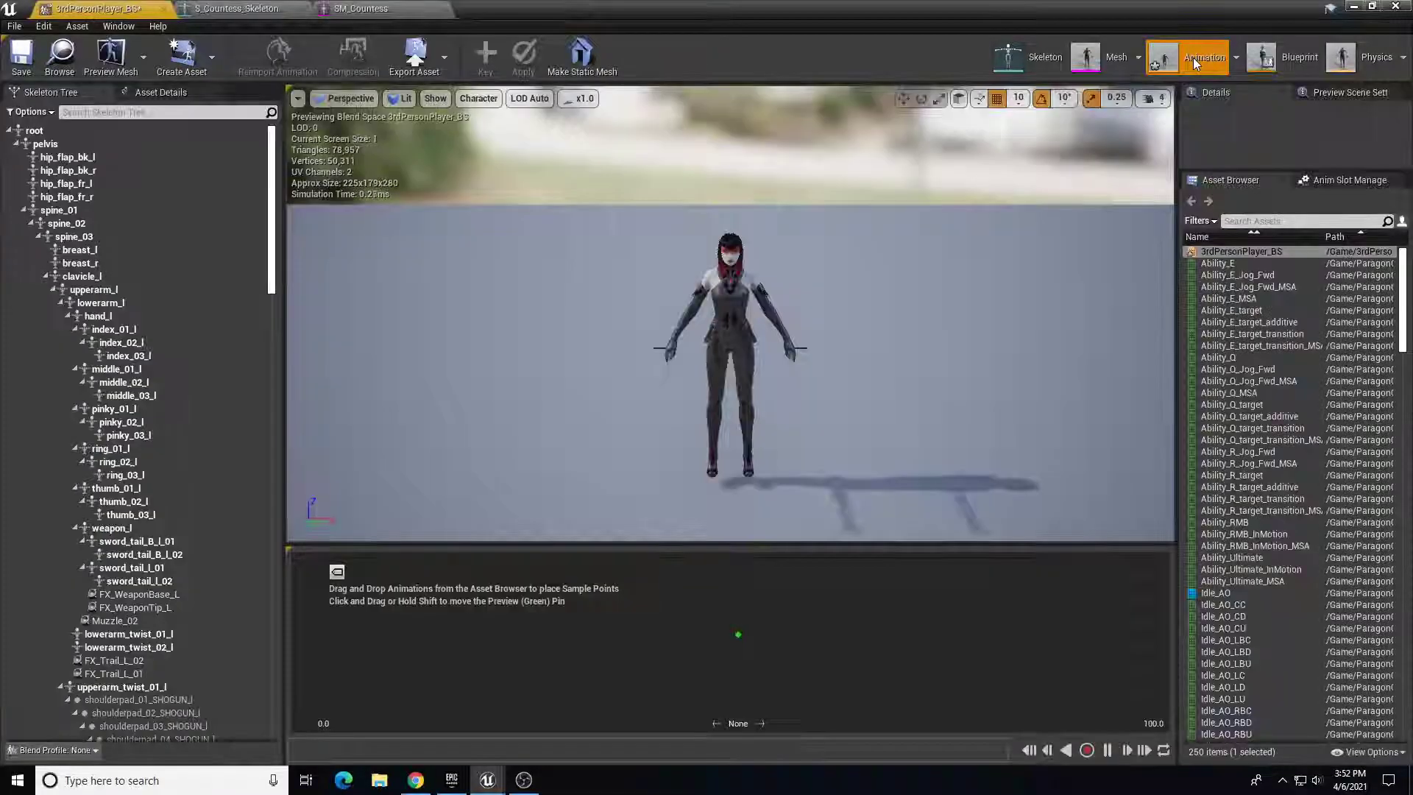
Enlarge the blend space details panel and close the anim blueprint, mesh and skeleton editors
drag(1240, 169, 1262, 442)
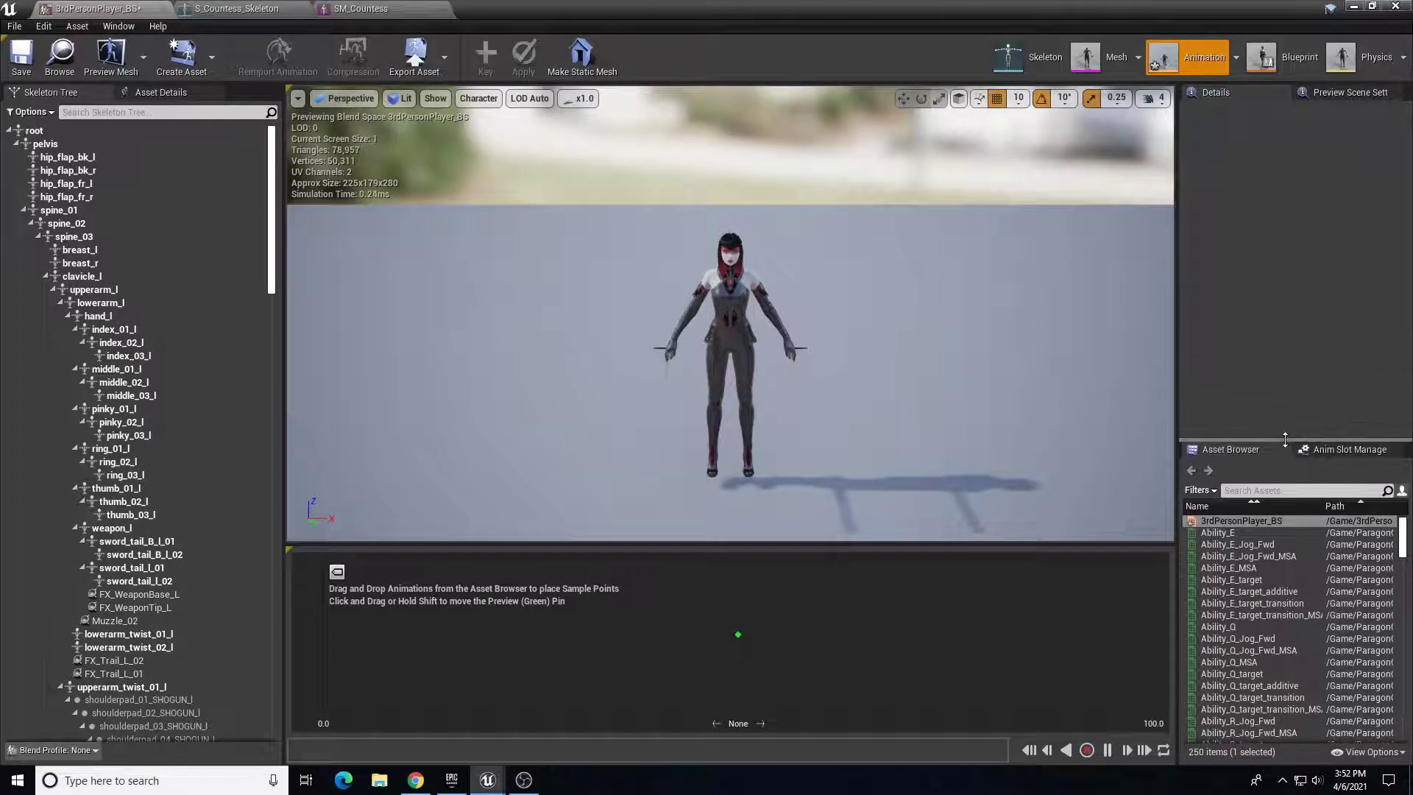
click(1297, 56)
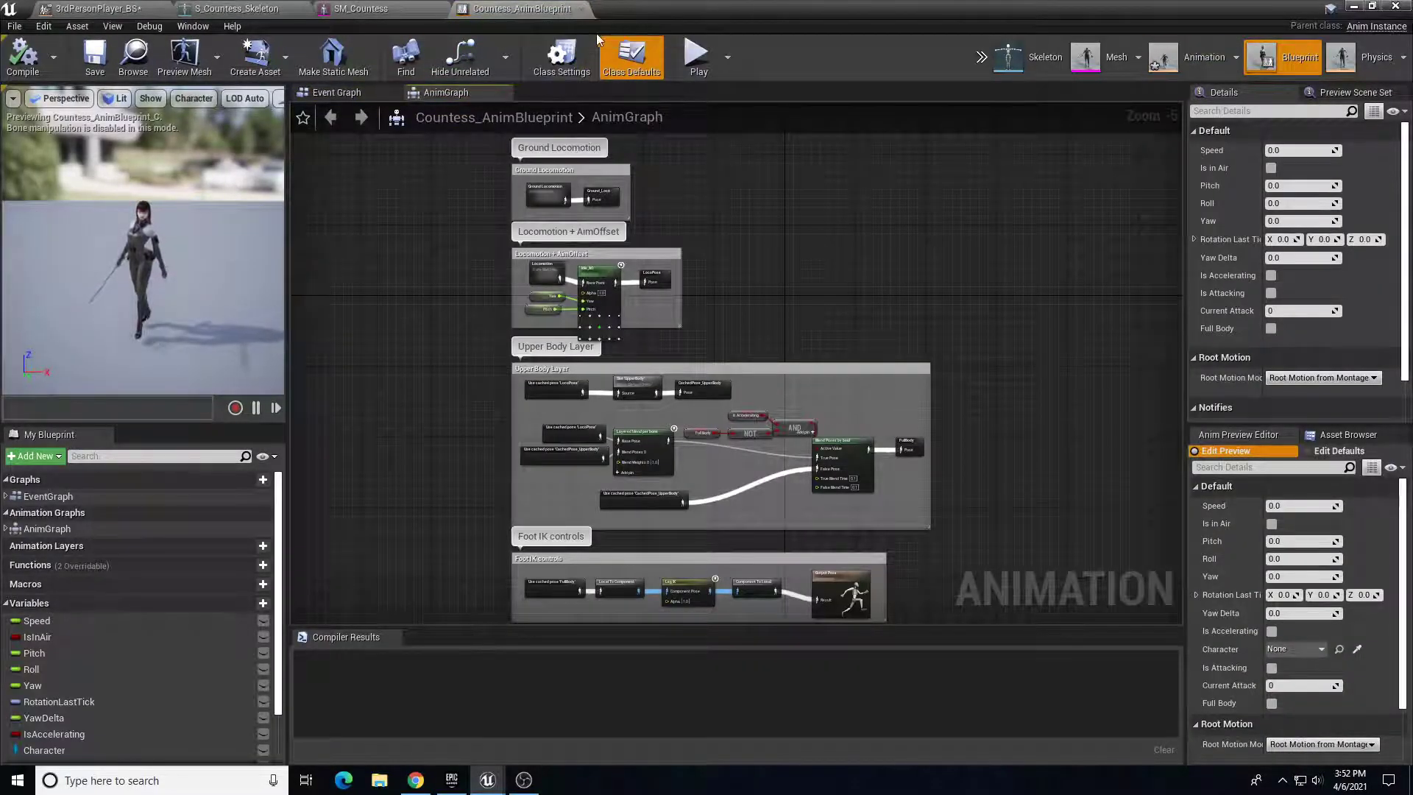
click(580, 9)
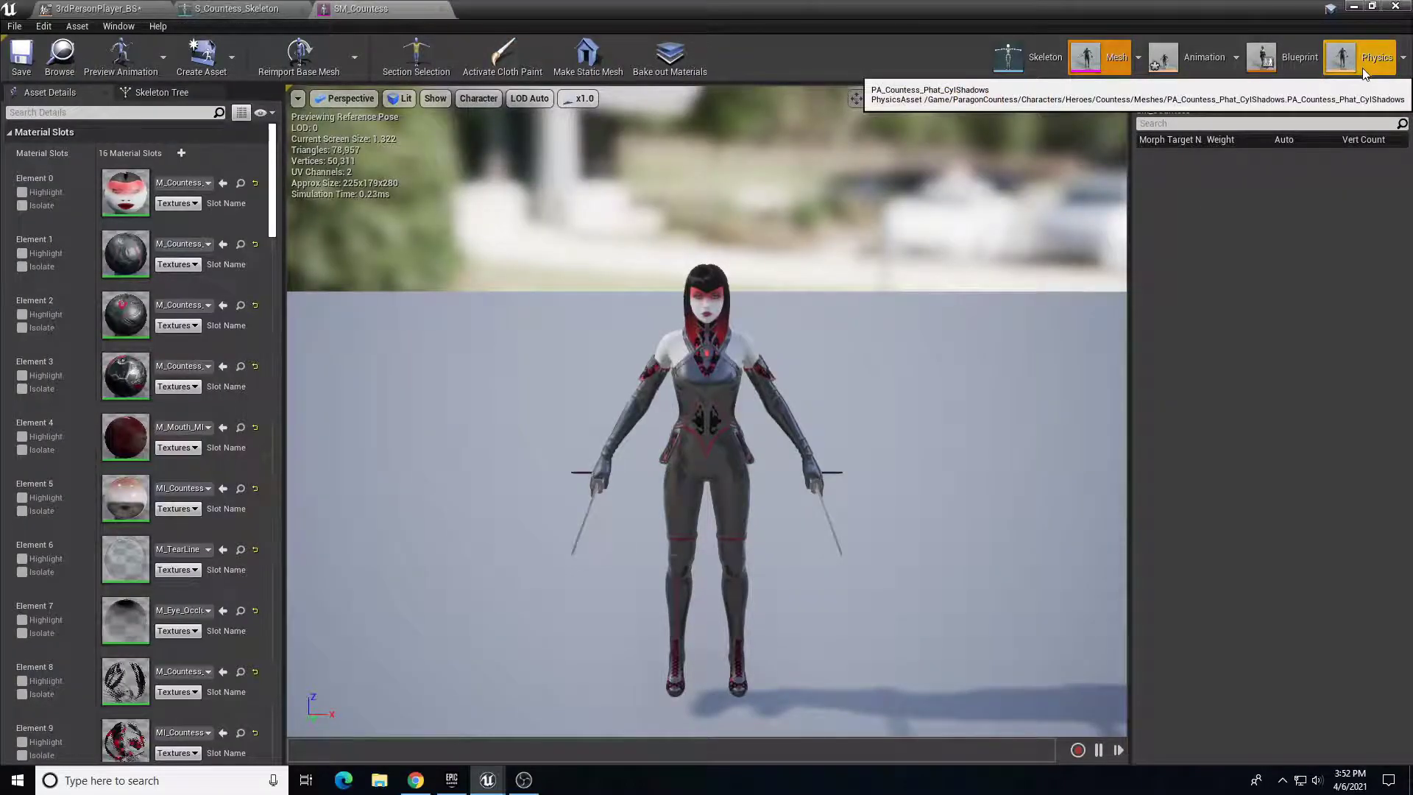
click(442, 9)
click(304, 9)
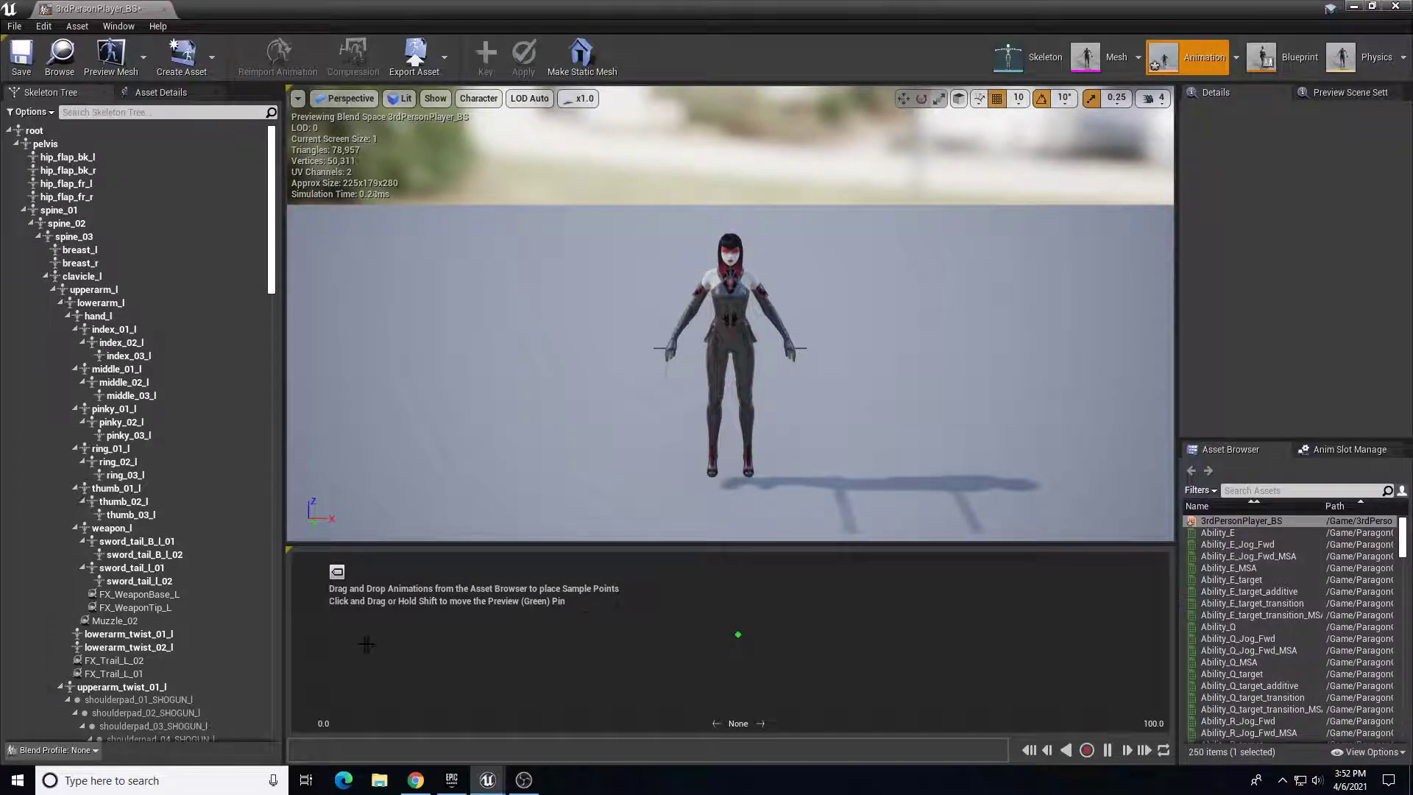
Name the horizontal axis Speed and set its maximum axis value to 375
click(147, 93)
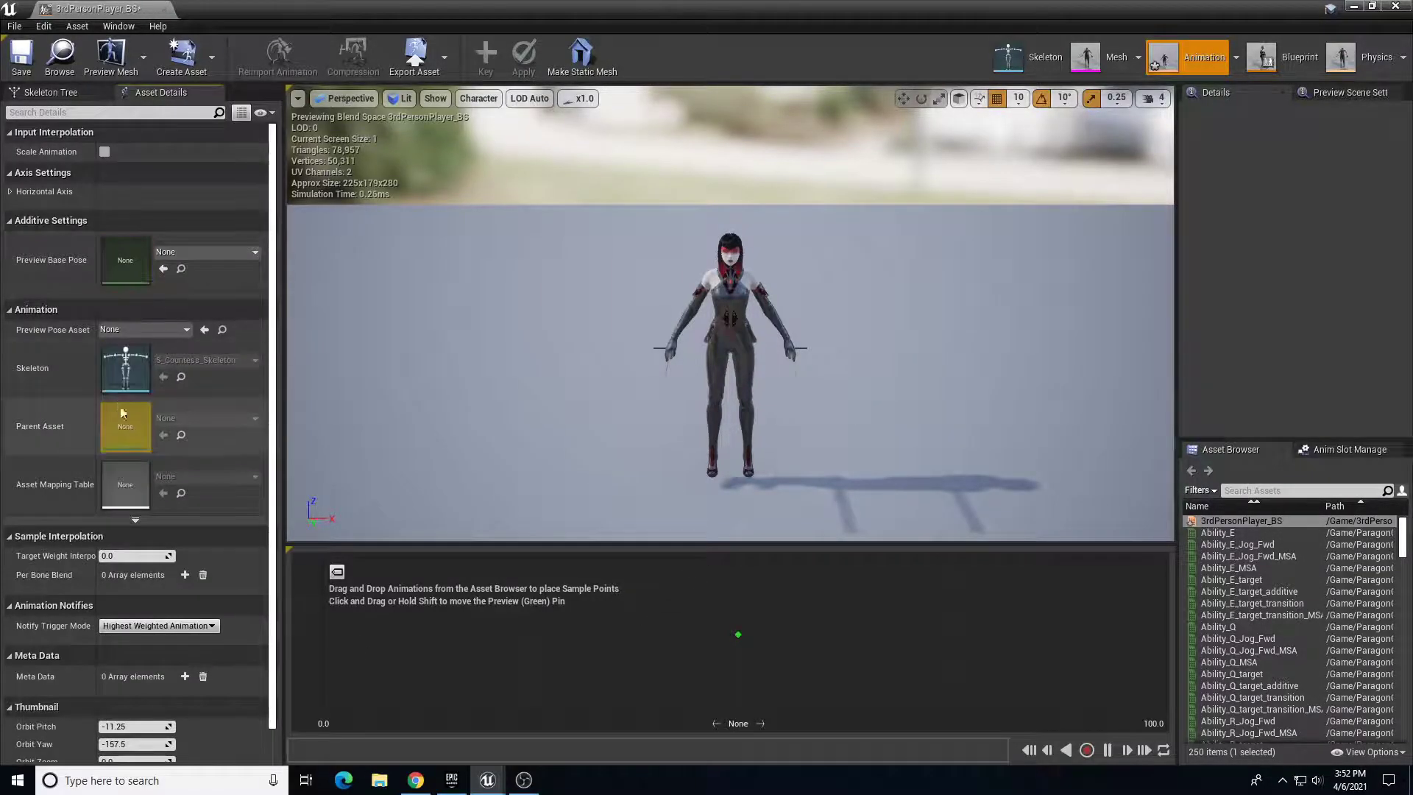
drag(1275, 439, 1275, 368)
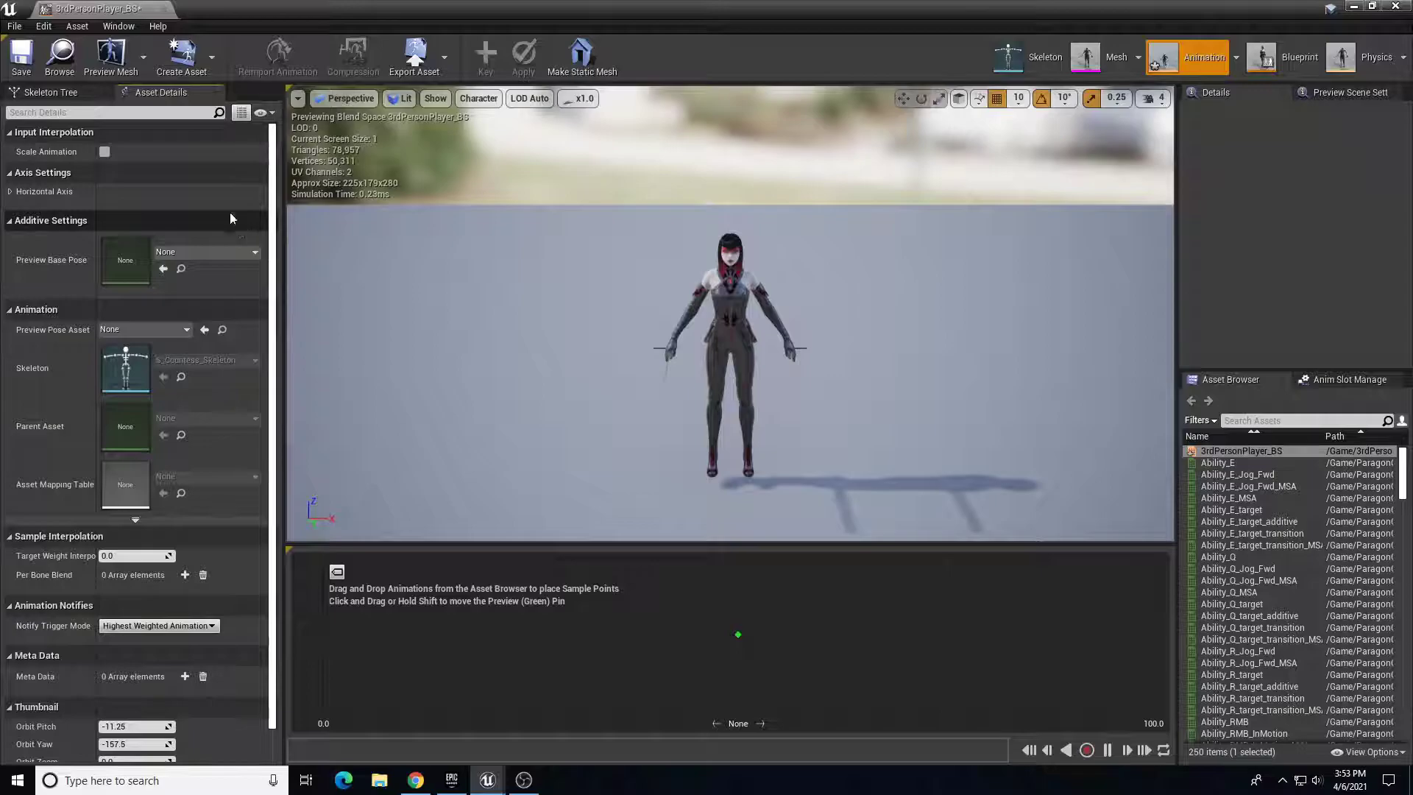
click(11, 192)
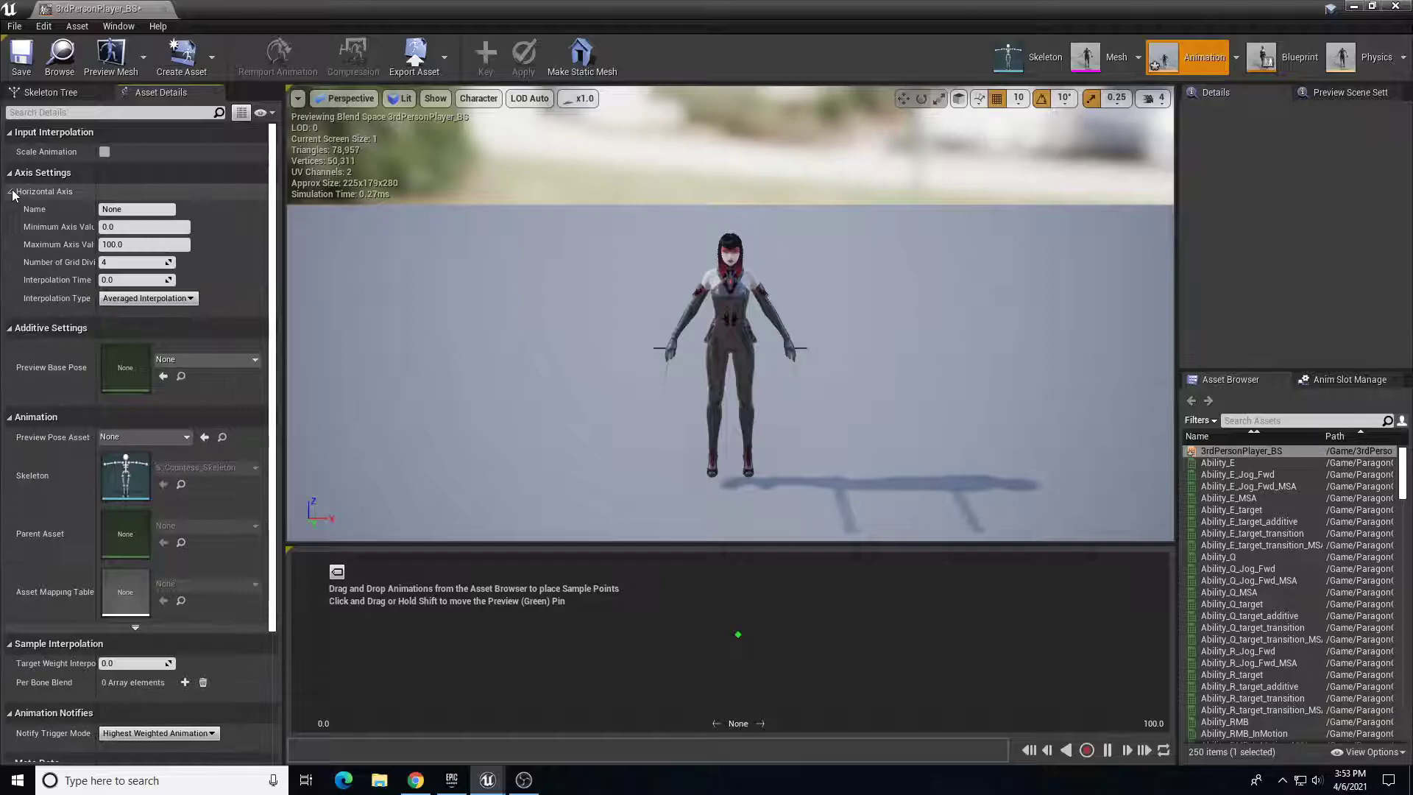
click(140, 208)
text(Speed)
key(Return)
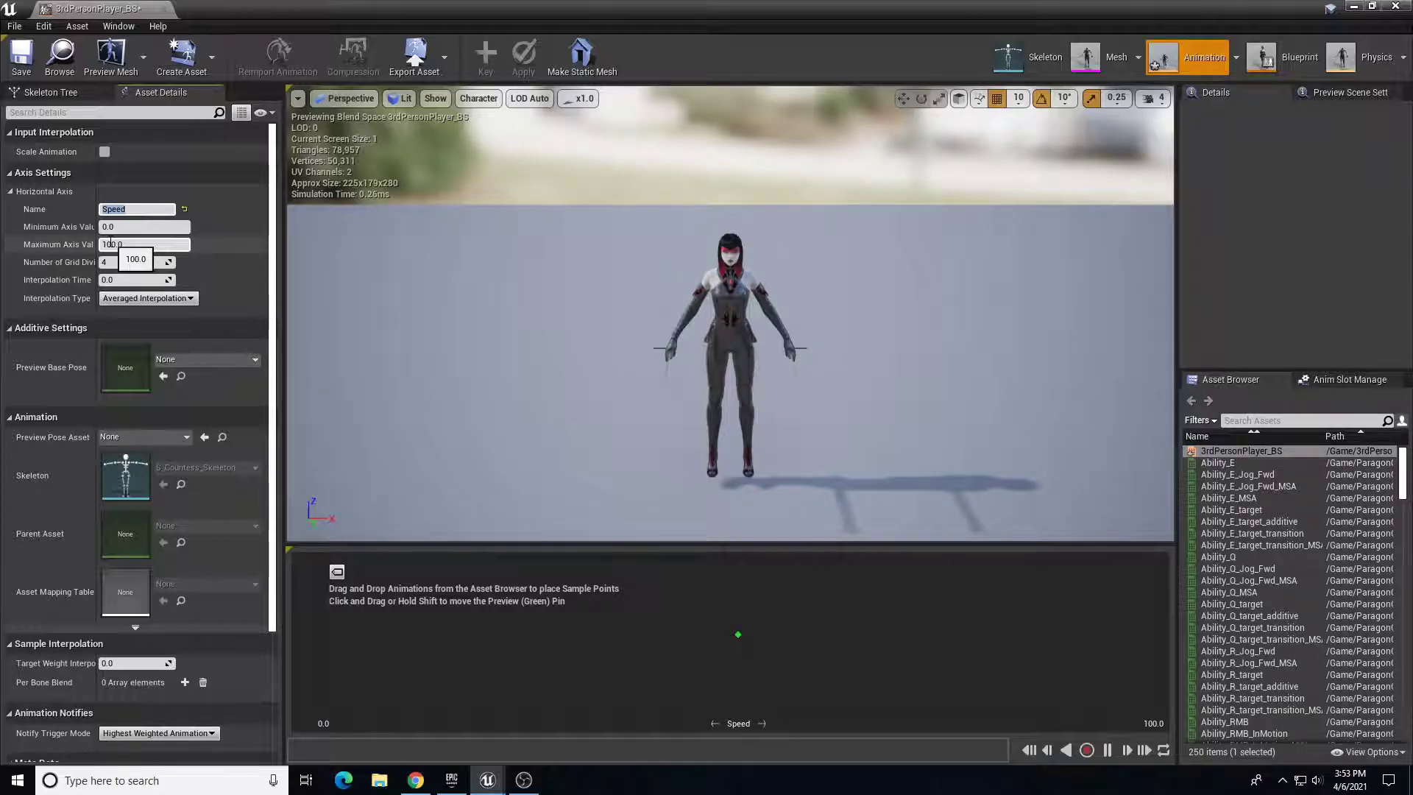
click(136, 245)
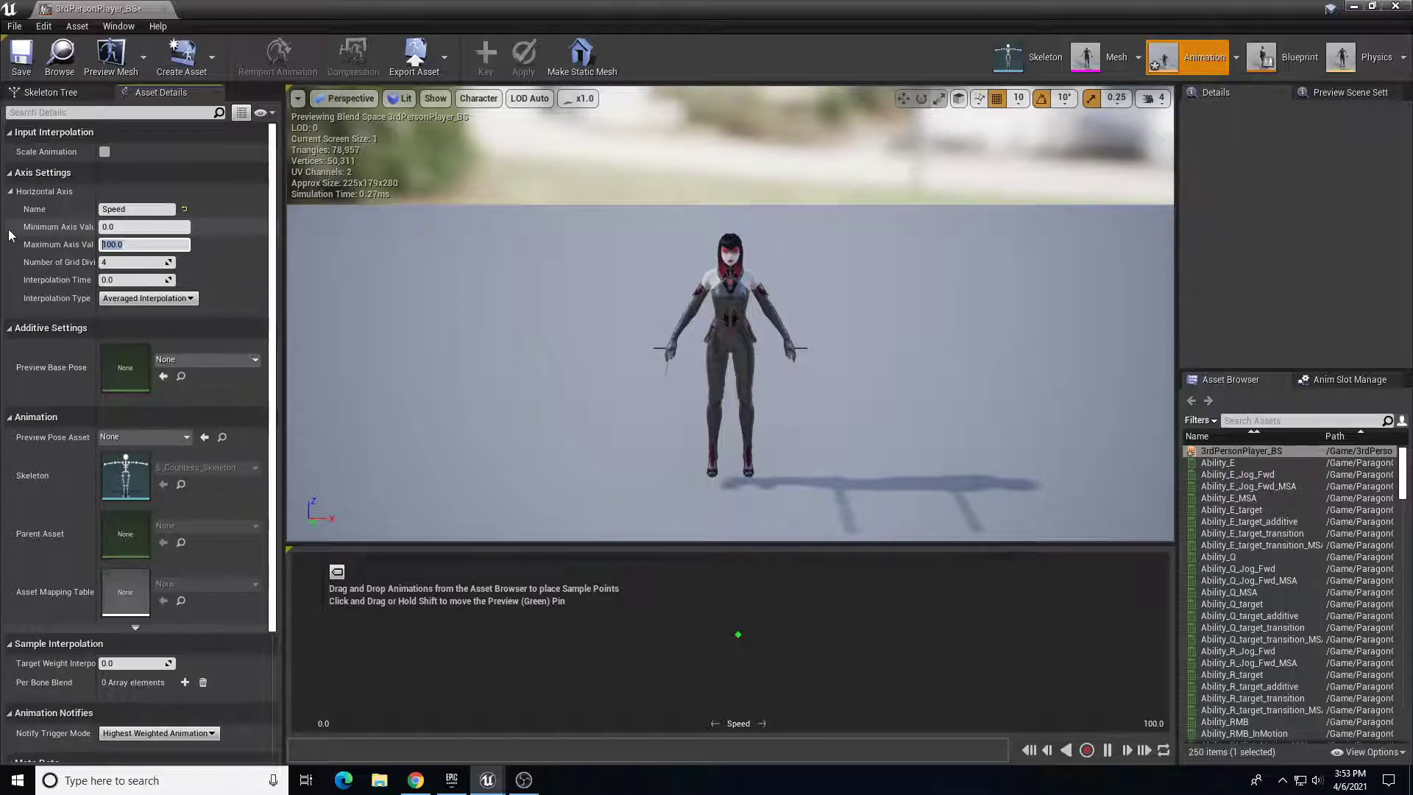
key(Return)
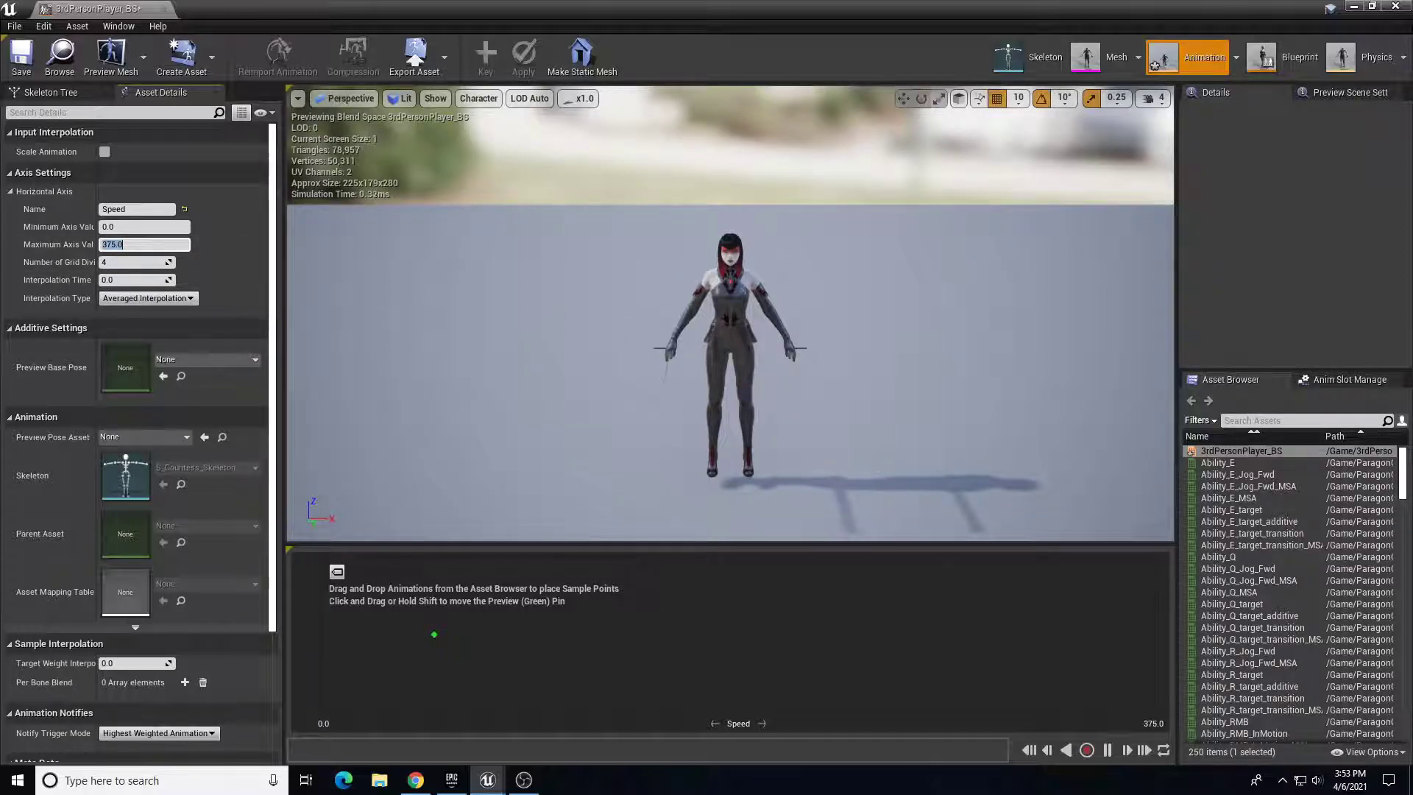
drag(434, 634, 283, 673)
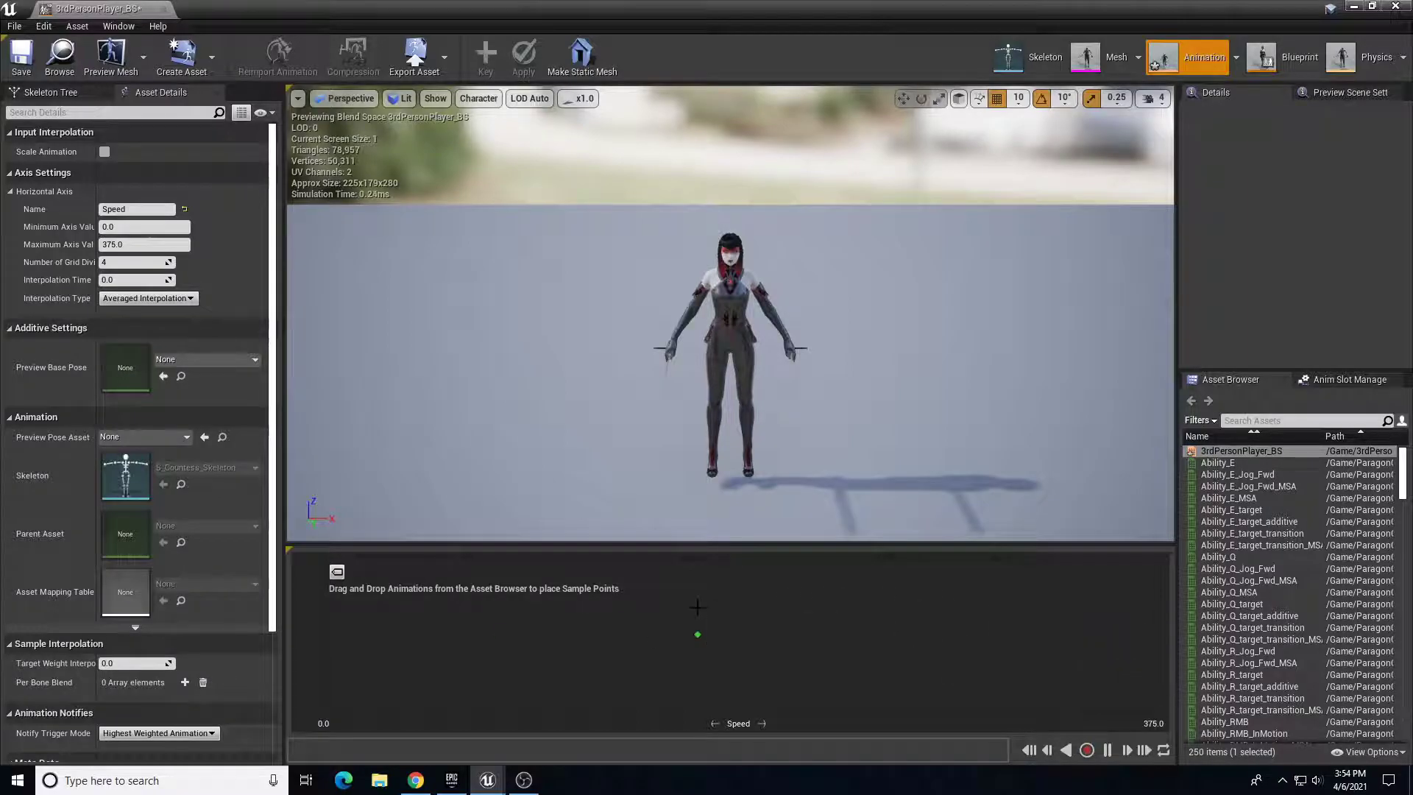
Search for idle and place Idle_Relaxed as the sample at Speed 0
scroll(1247, 513, down, 15)
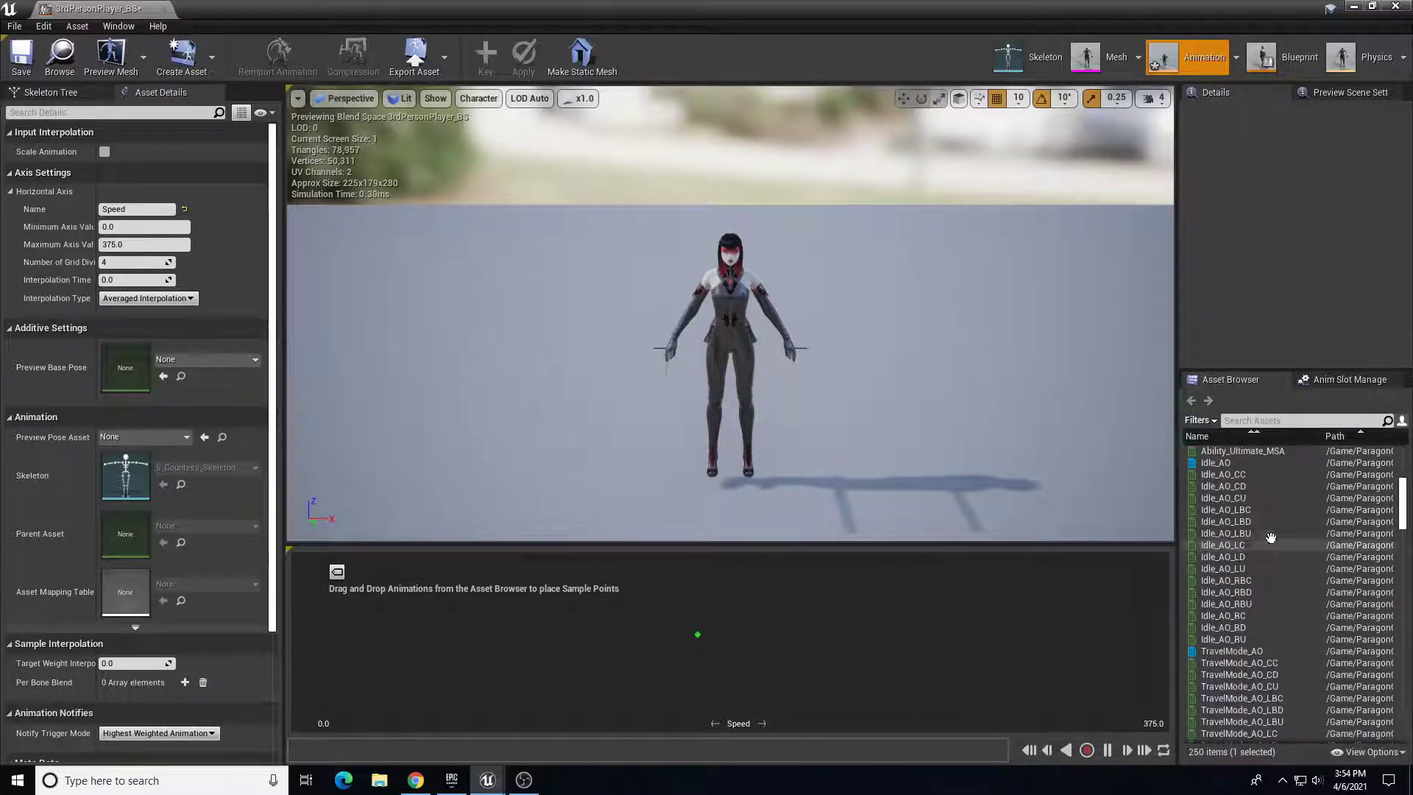
scroll(1247, 513, up, 6)
text(idle)
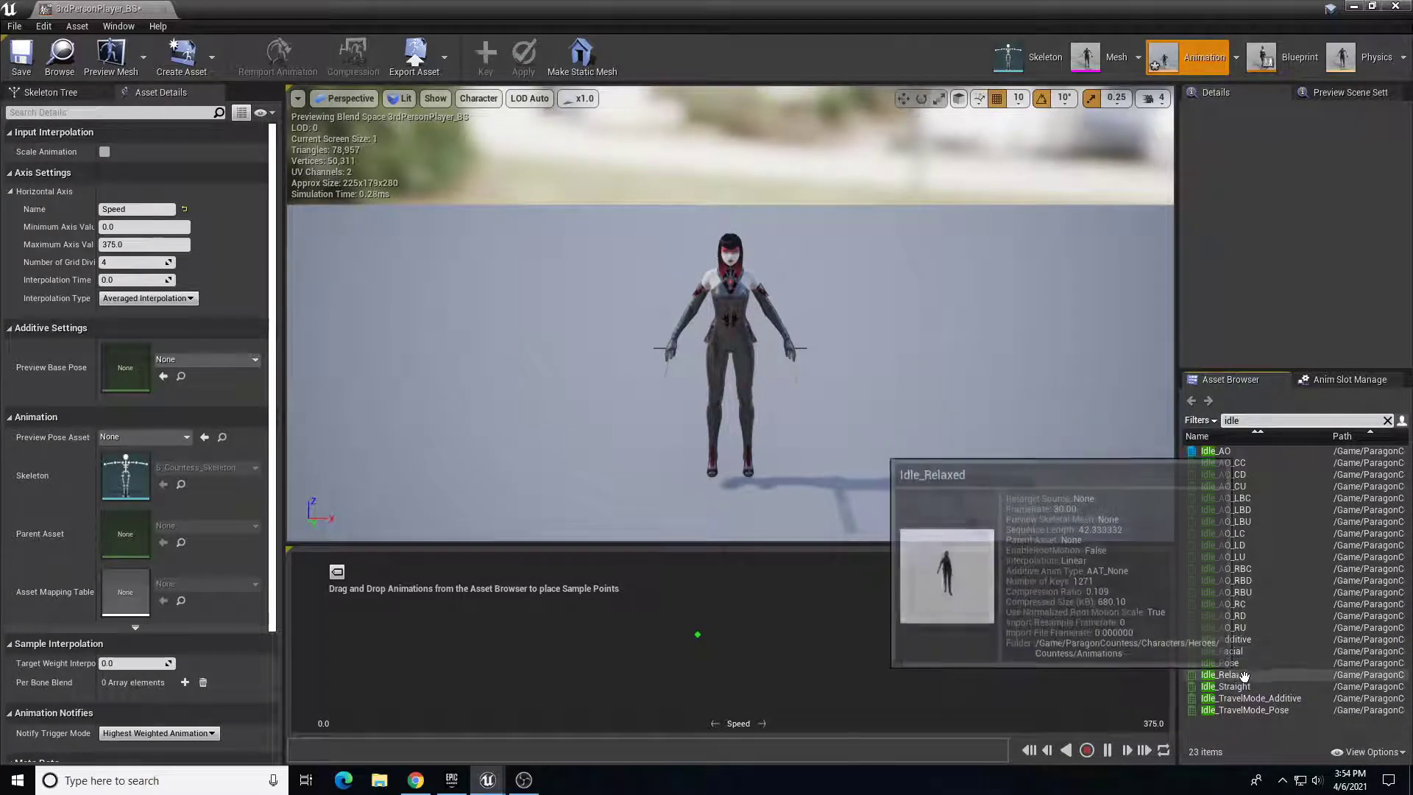
drag(1236, 676, 321, 630)
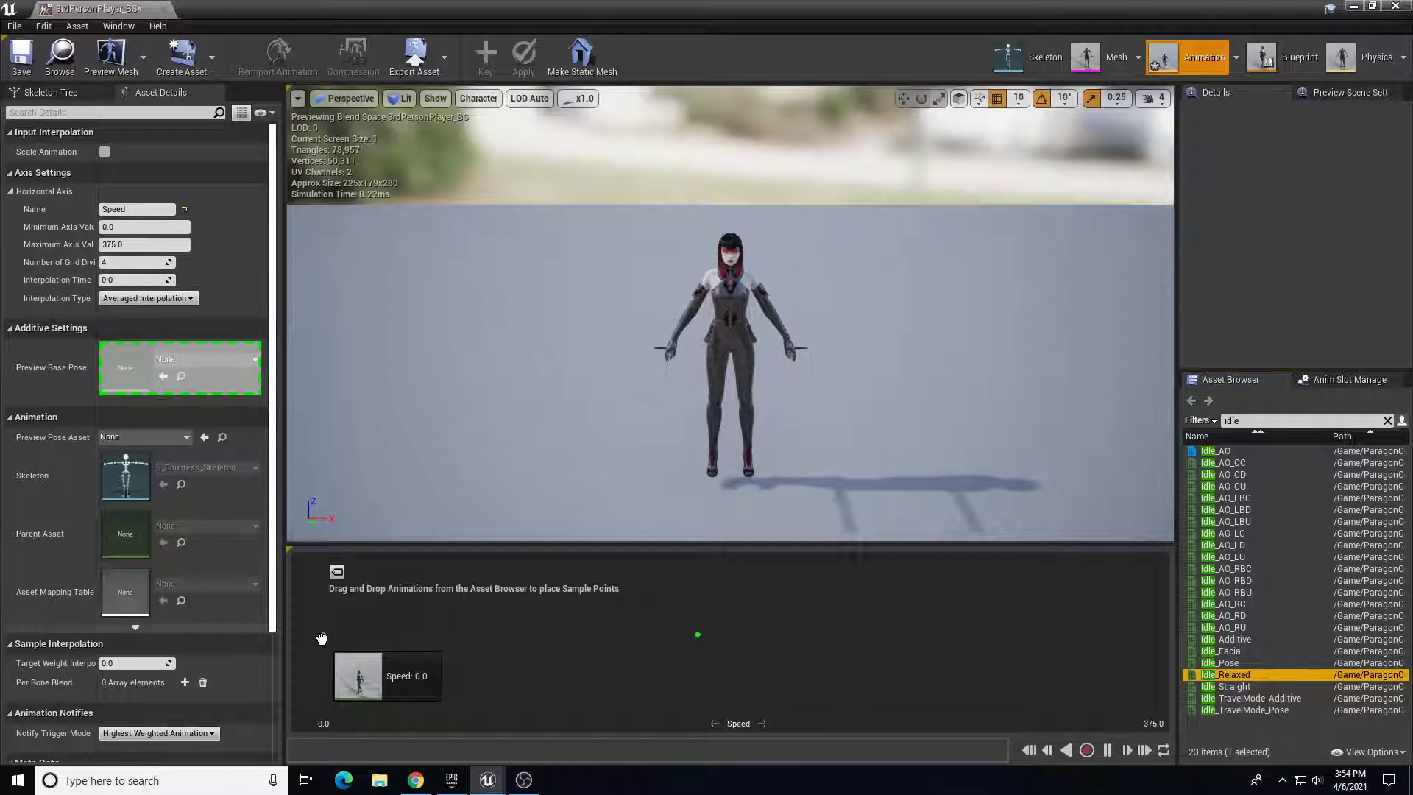
drag(321, 638, 323, 634)
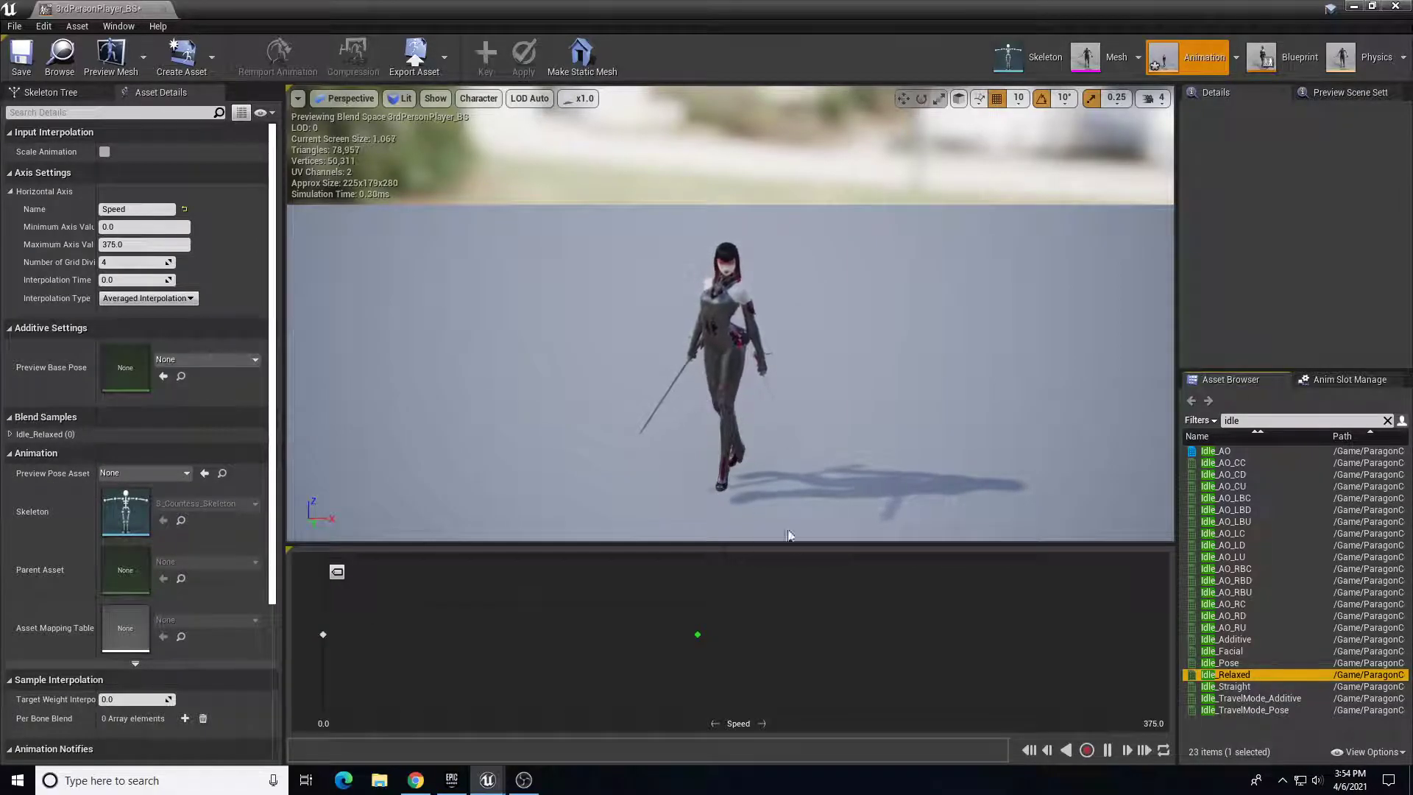
scroll(780, 400, up, 4)
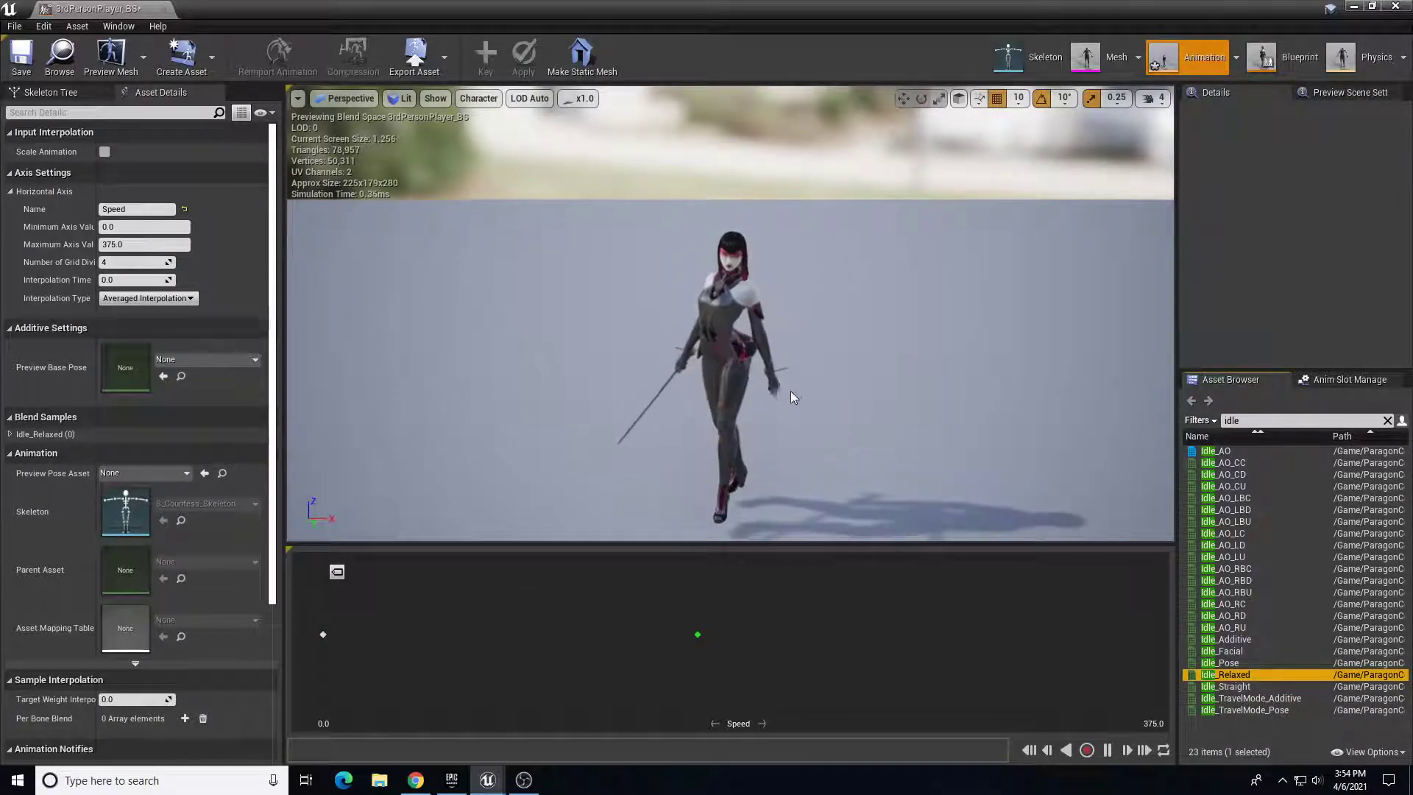
drag(796, 386, 737, 385)
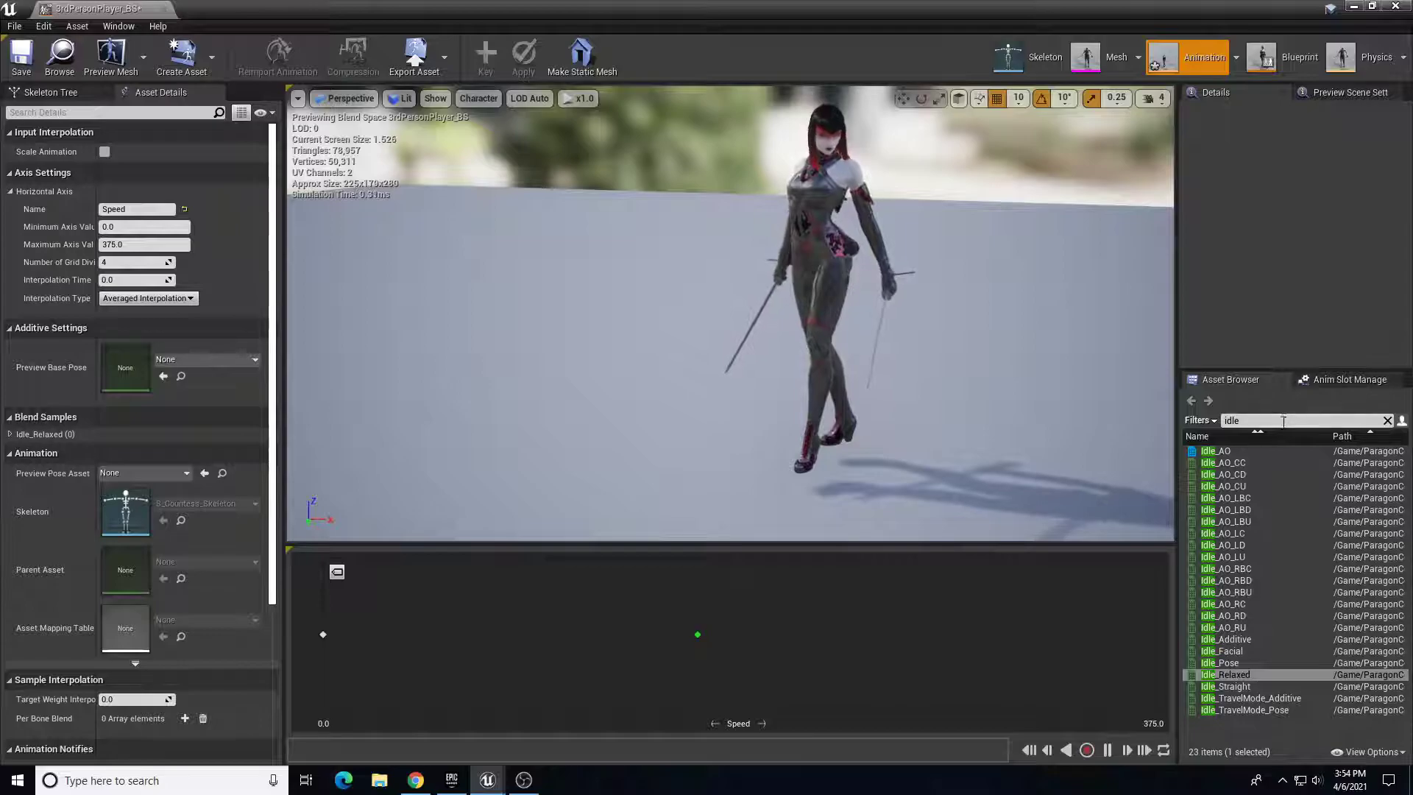
Search for jog, place Jog_Fwd at Speed 375, then save and close the blend space
double_click(1217, 420)
text(jog)
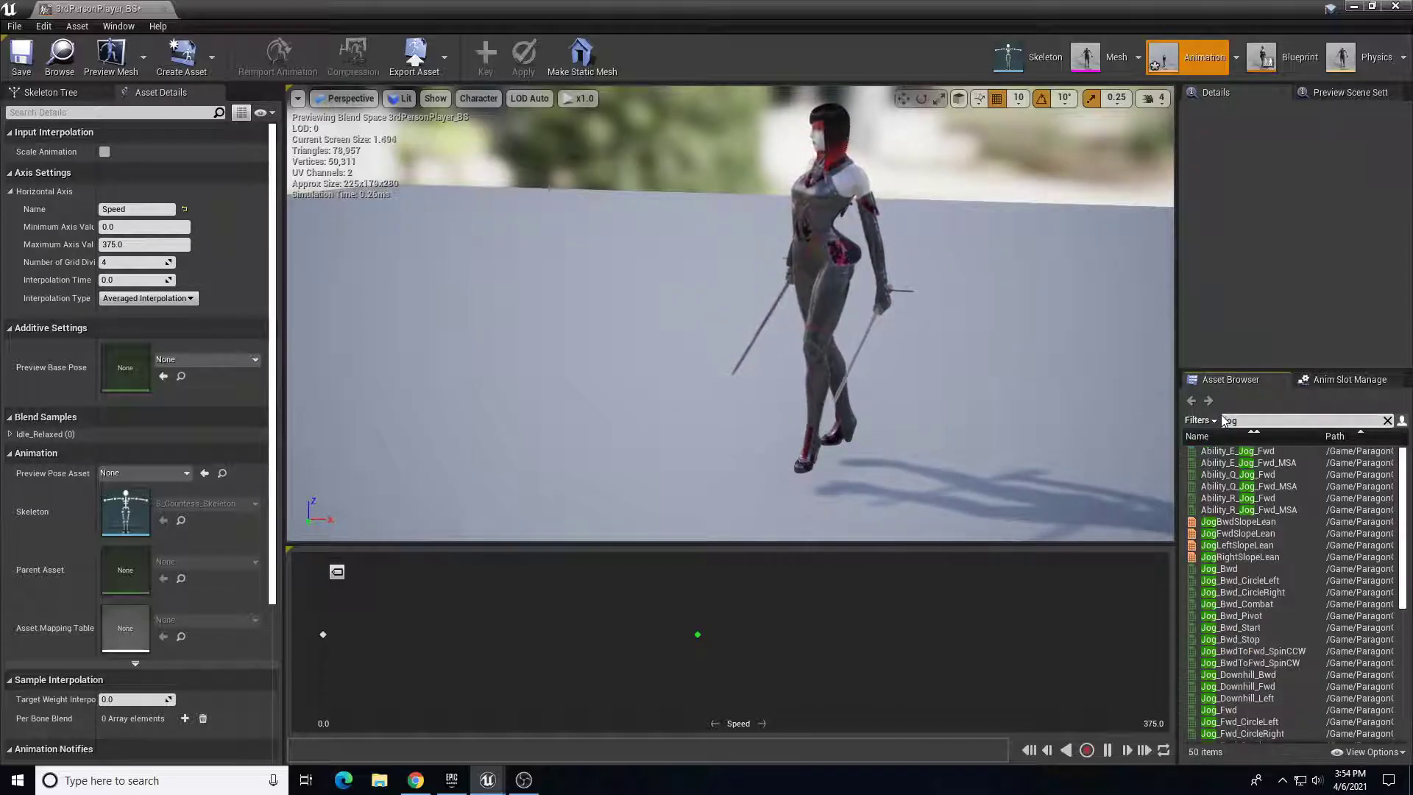
scroll(1291, 559, down, 2)
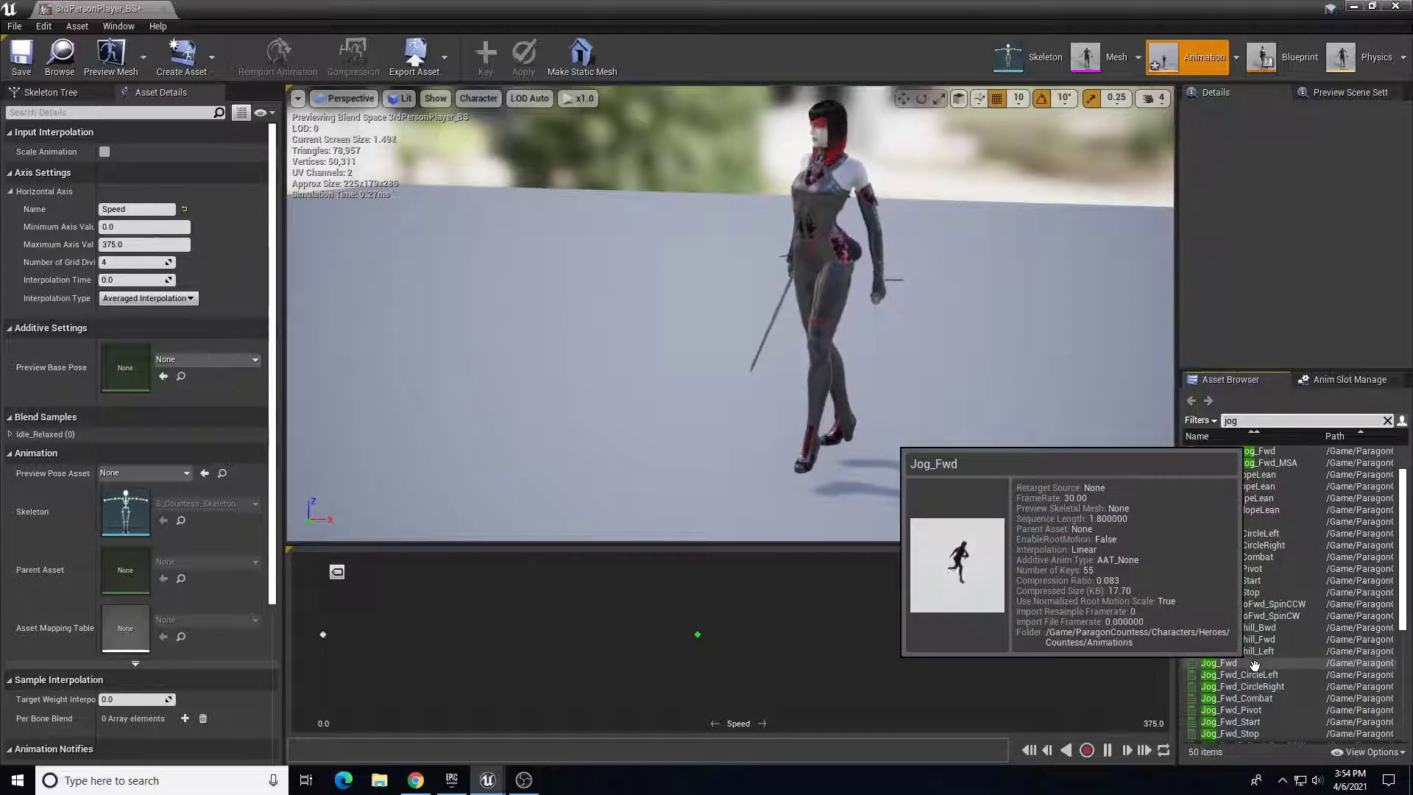
click(1255, 663)
drag(1254, 663, 1145, 647)
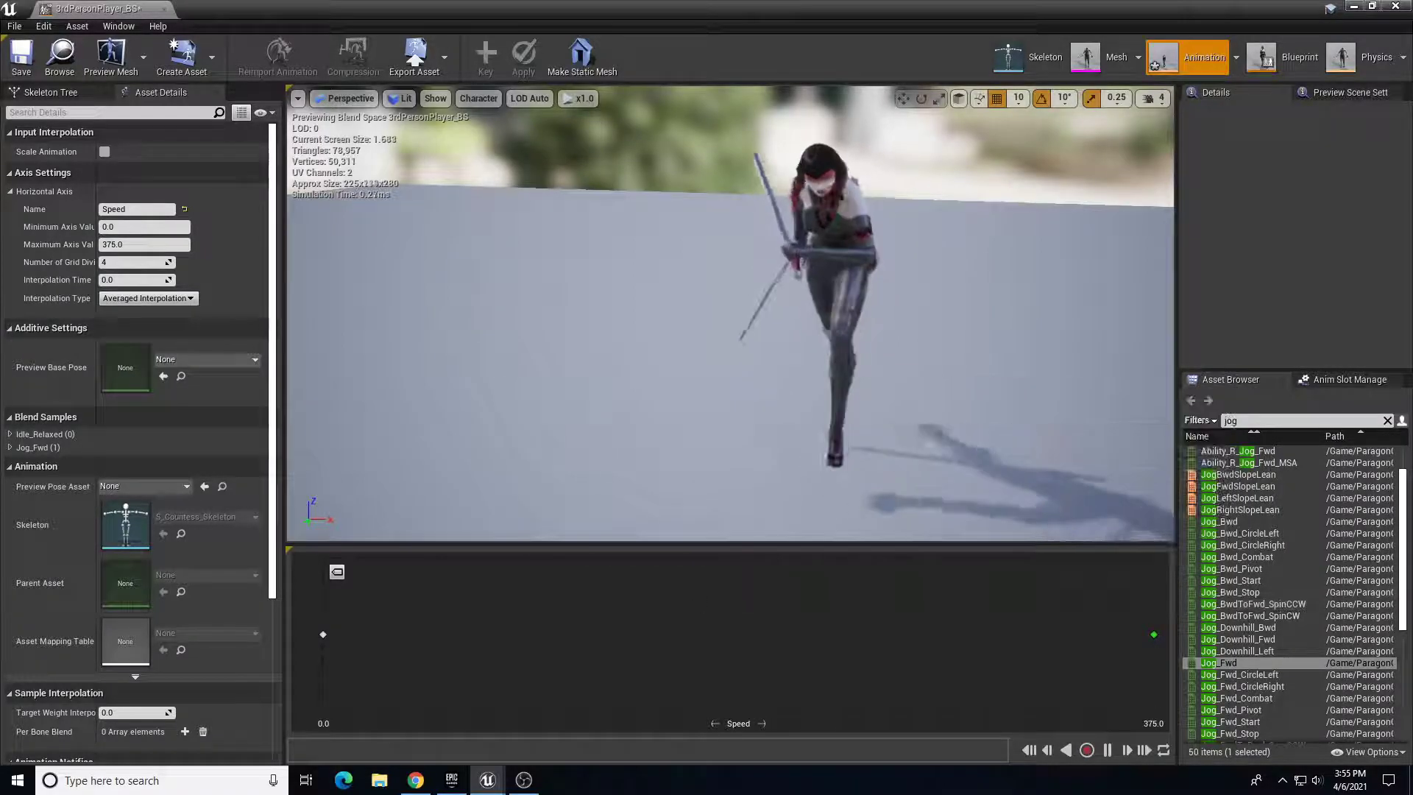
scroll(1295, 632, down, 4)
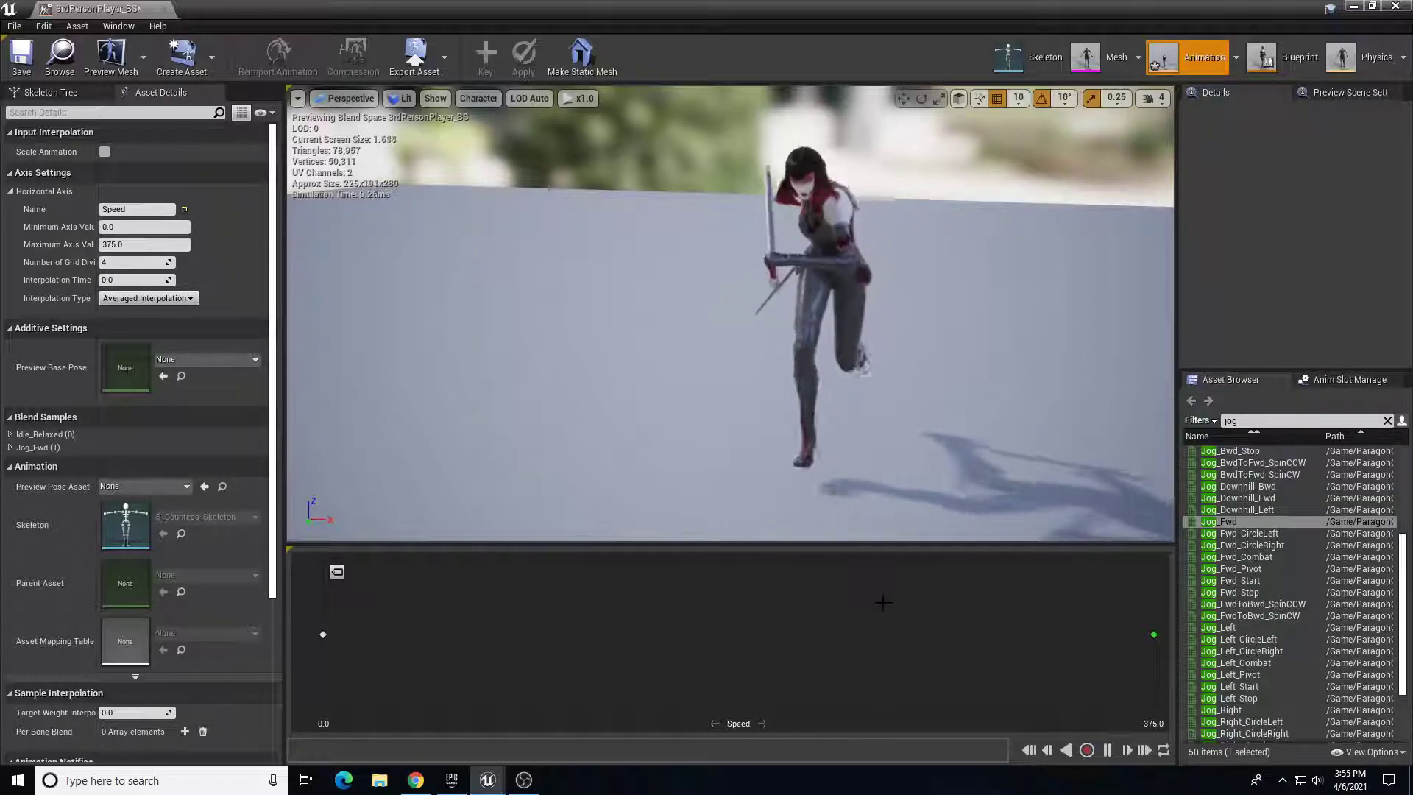
click(22, 55)
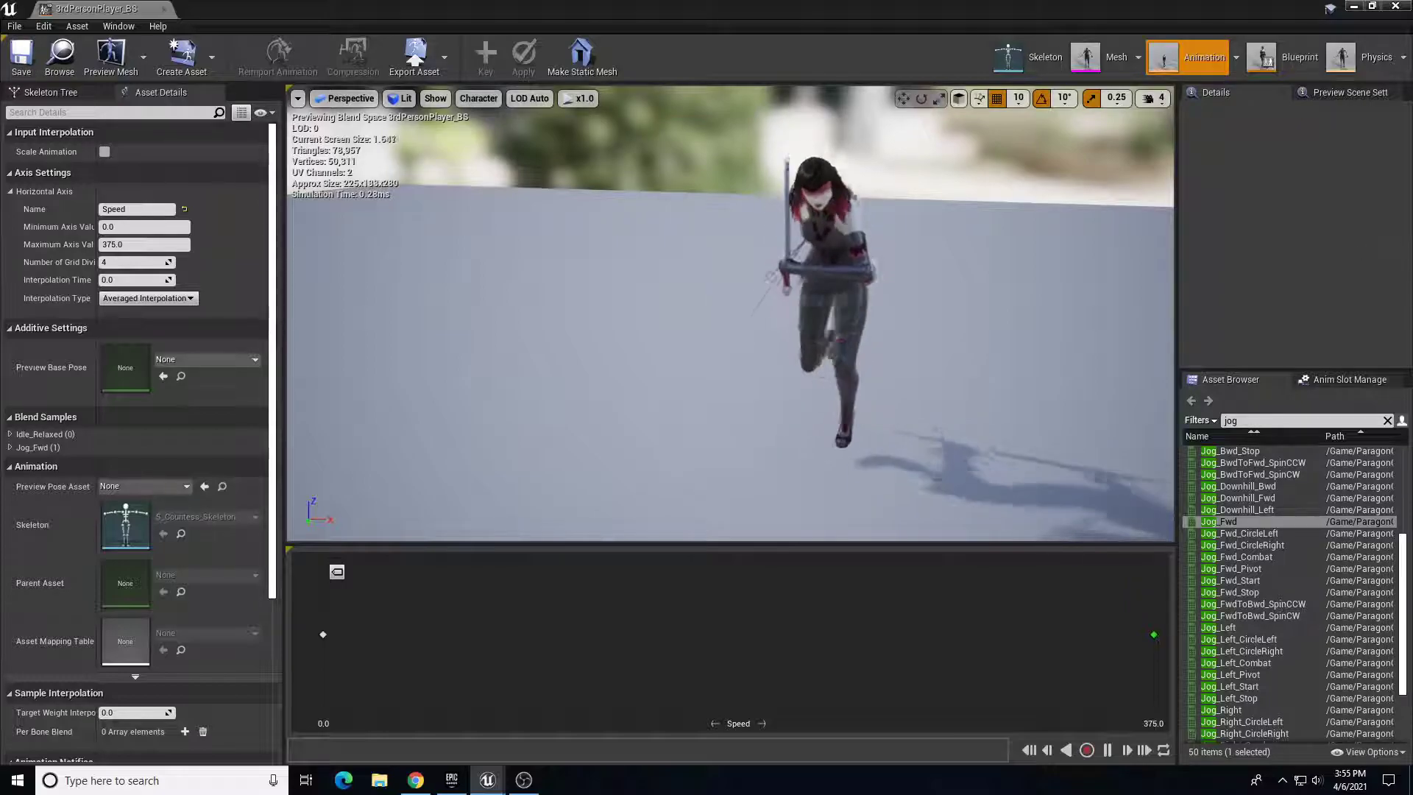
click(1397, 7)
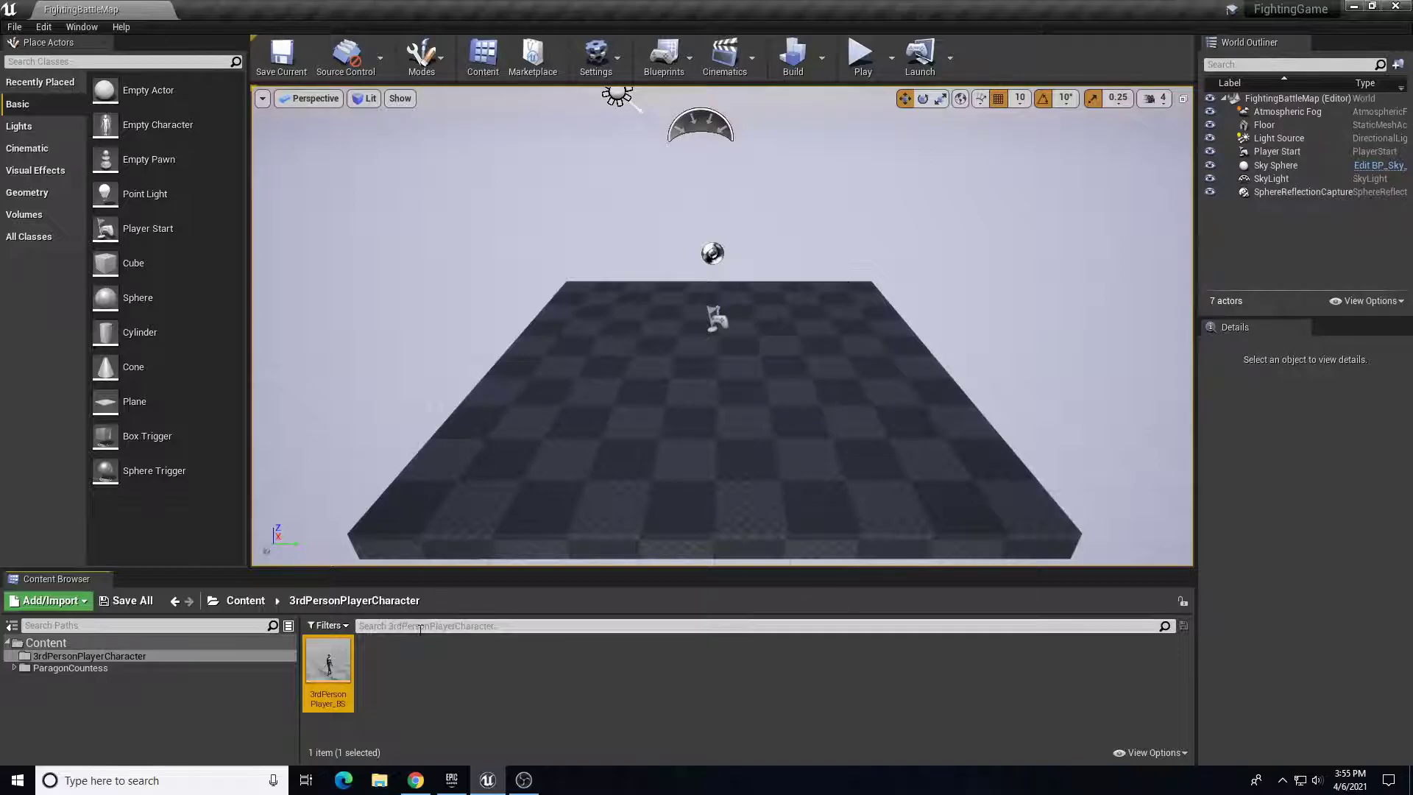
Create an Animation Blueprint for S_Countess_Skeleton named 3rdPersonPlayer_AnimBP and open it for editing
right_click(365, 664)
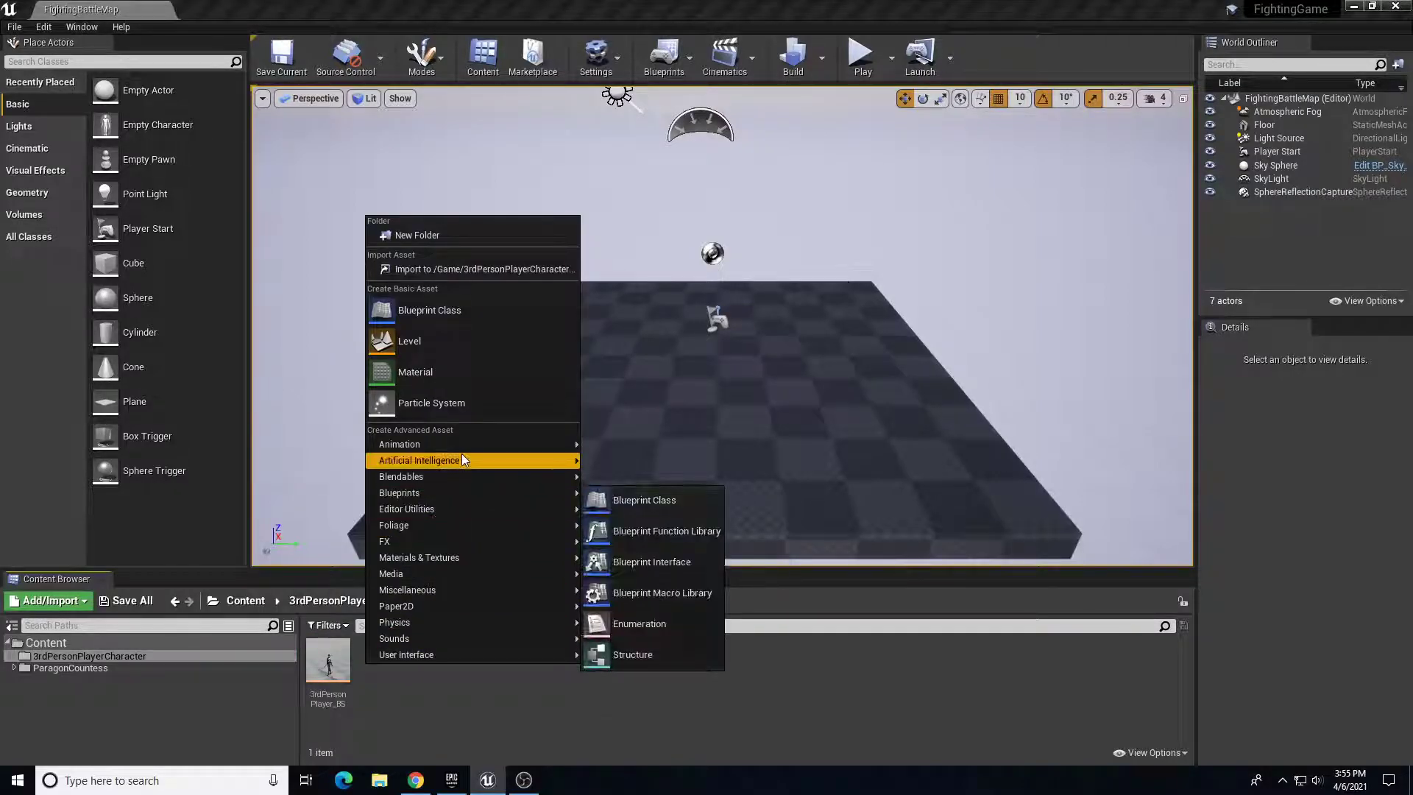
mouse_move(476, 452)
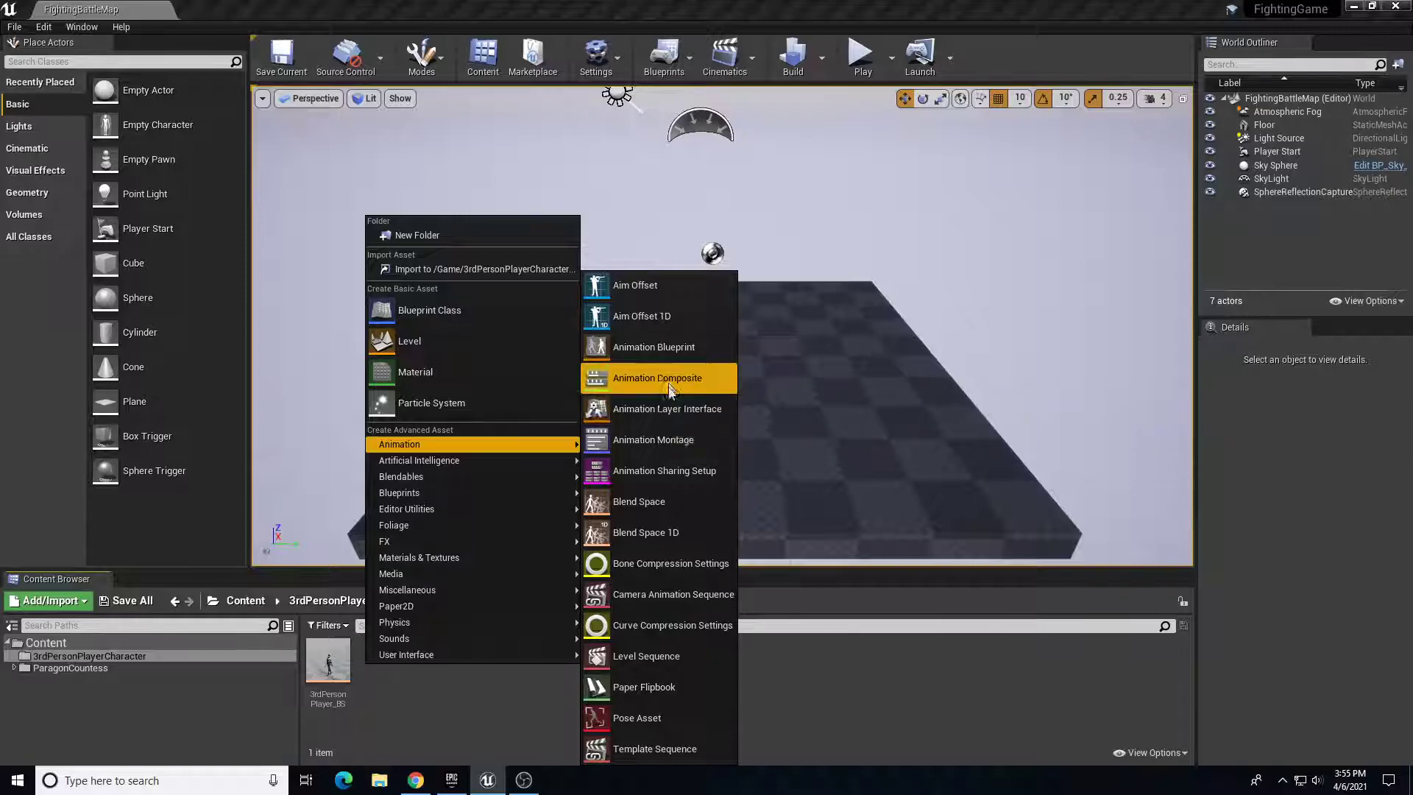
click(678, 351)
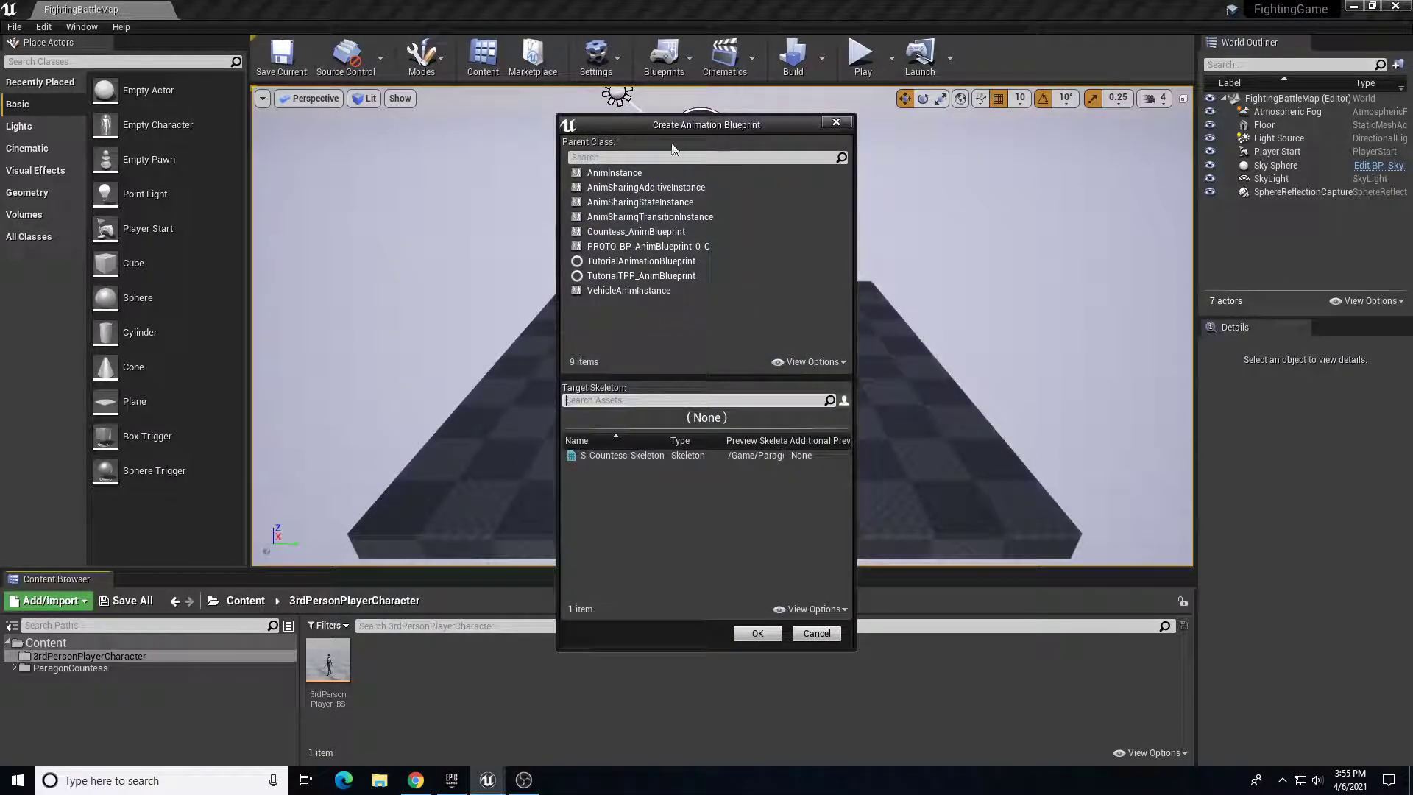
click(607, 456)
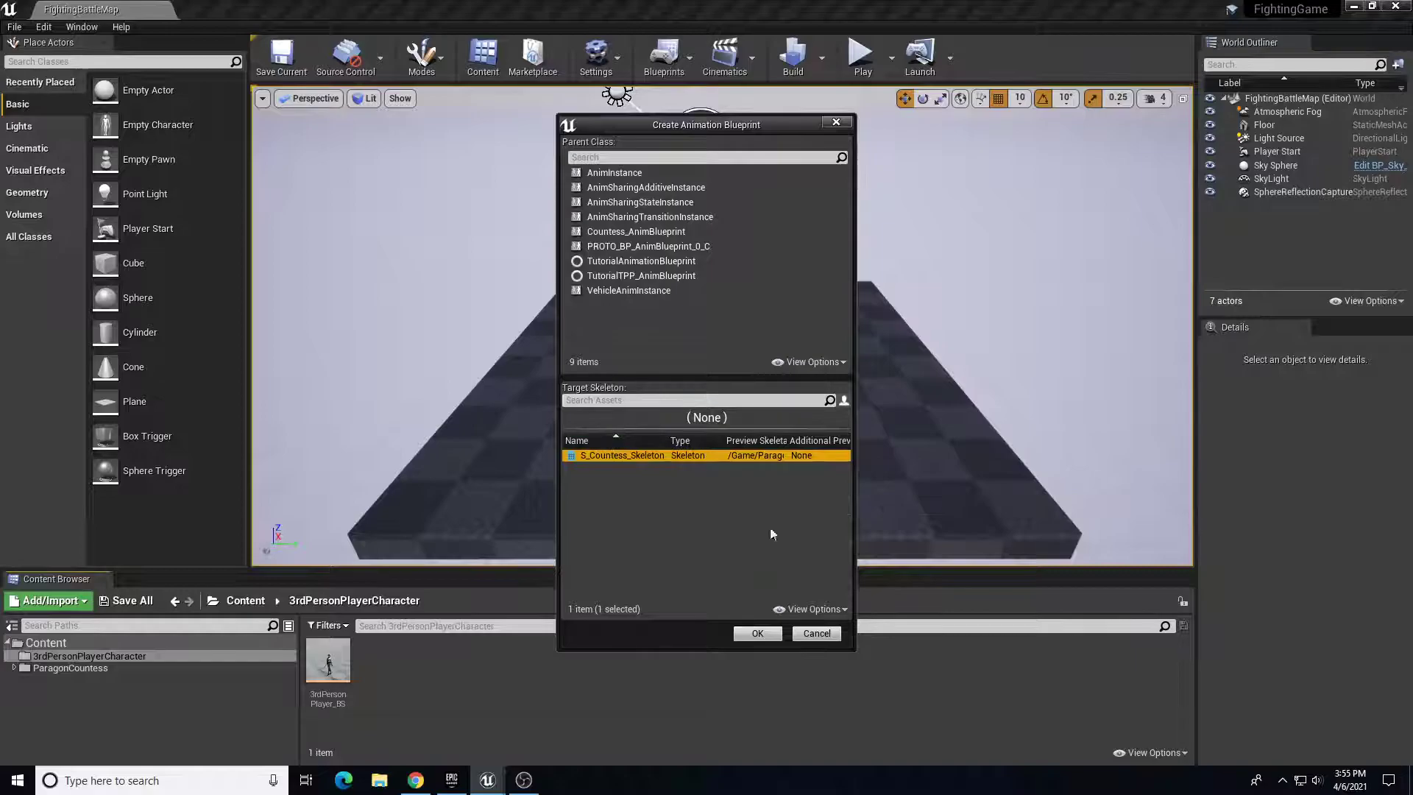
click(757, 634)
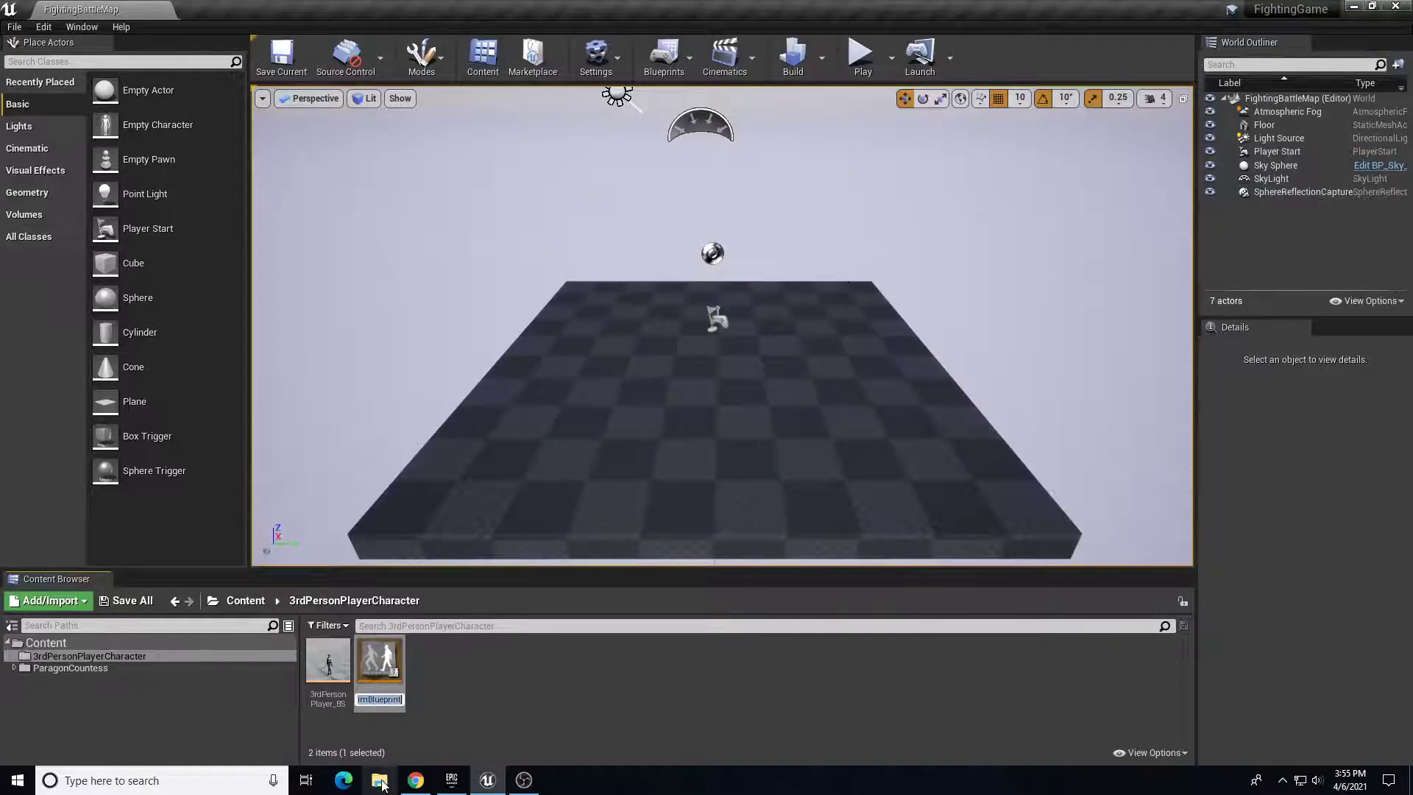
text(3rdPe)
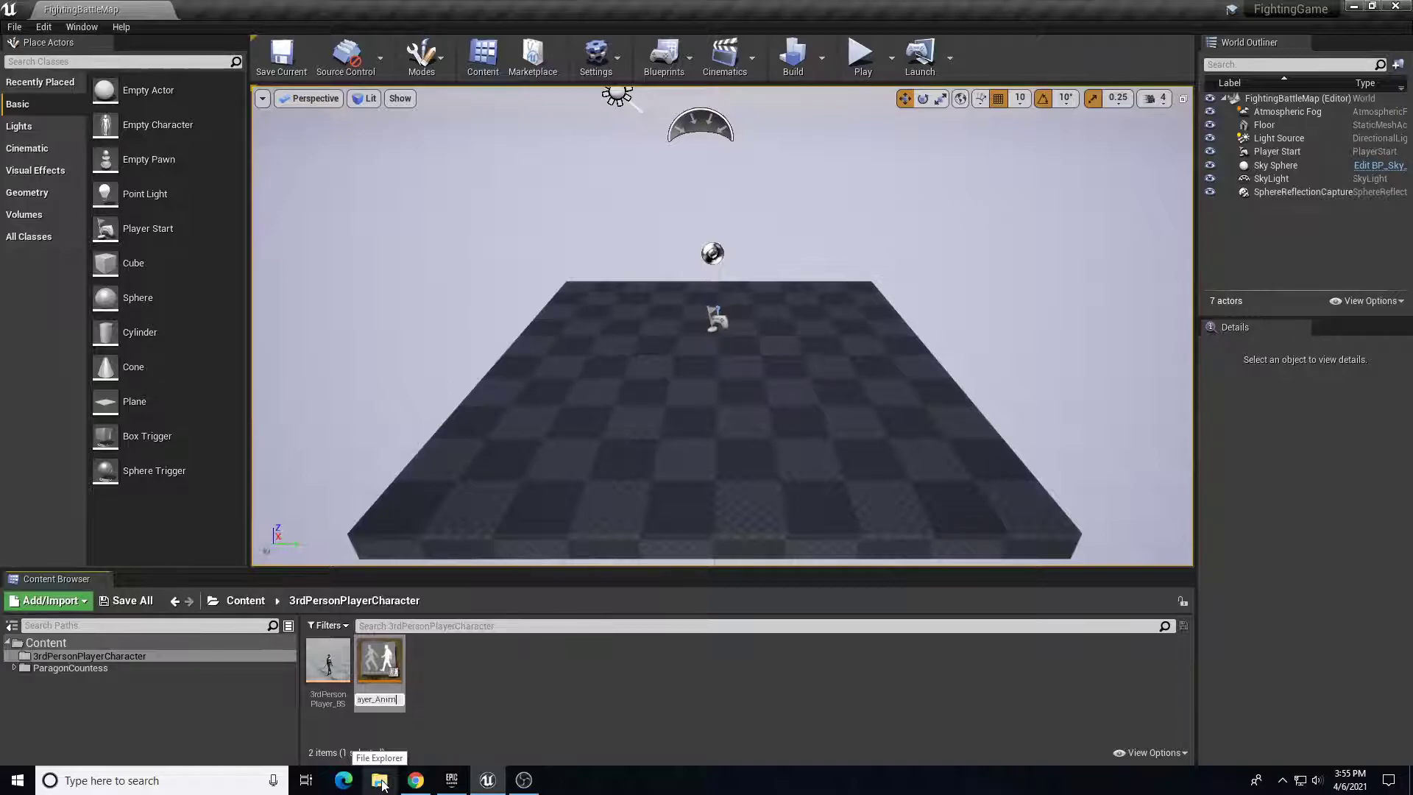
text(rsonPlayer_AnimBP)
key(Return)
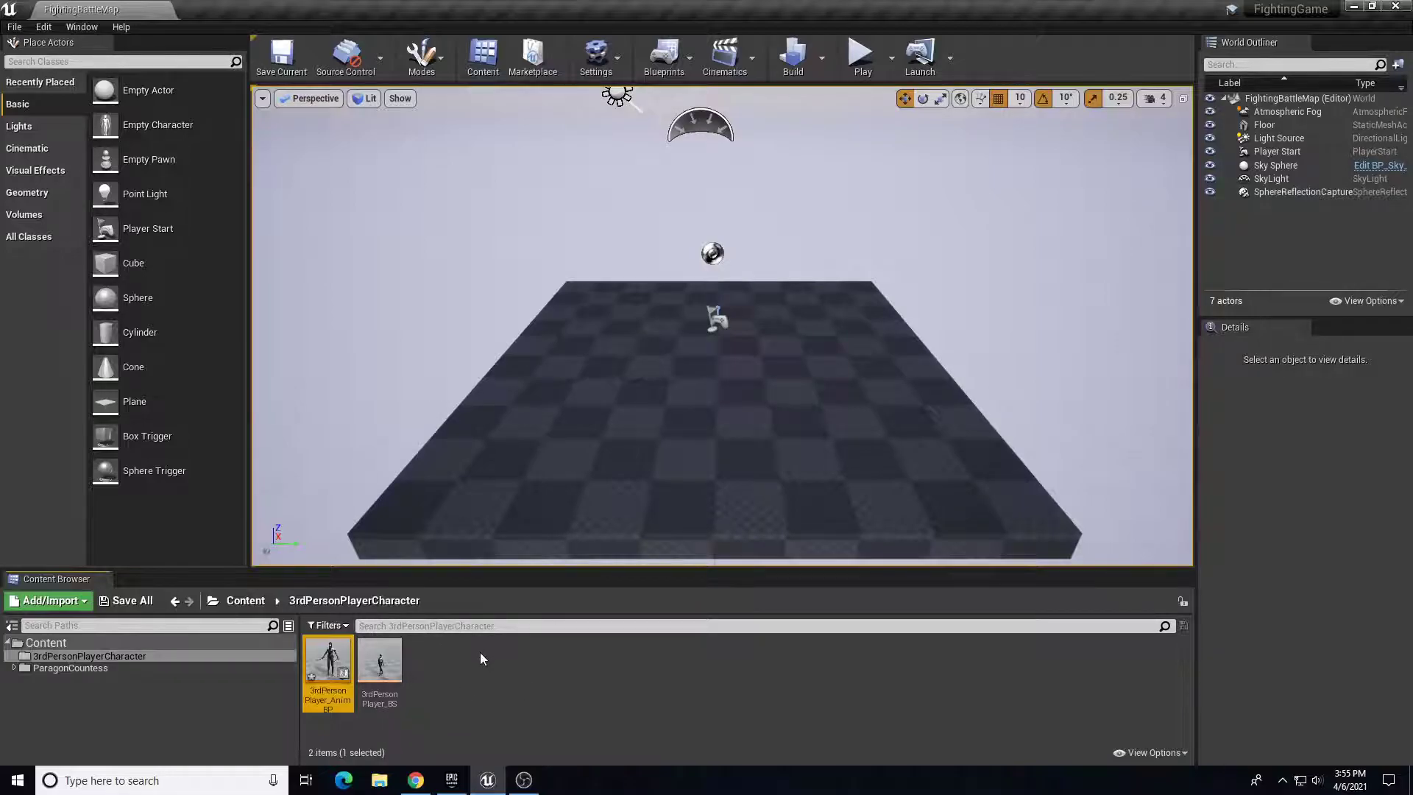
mouse_move(324, 659)
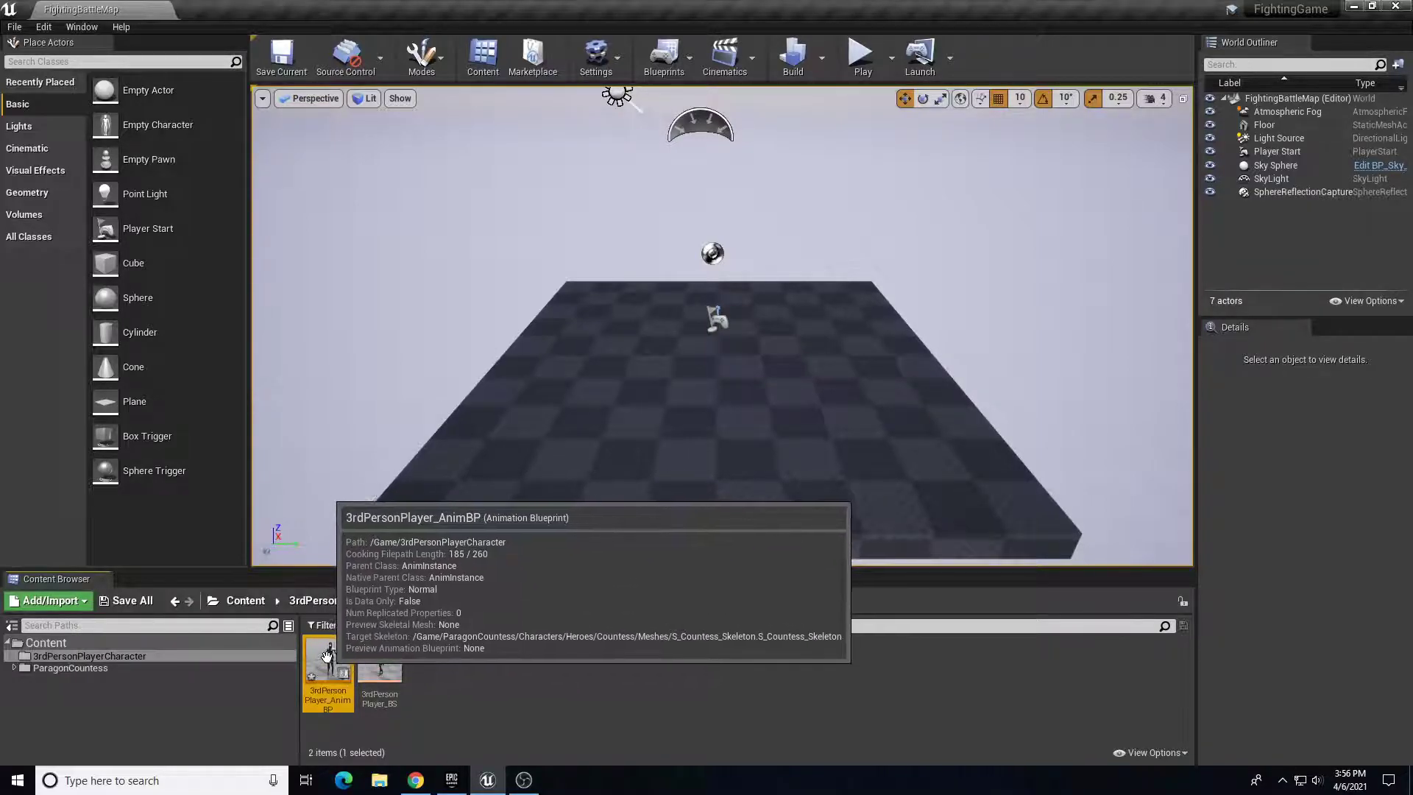
double_click(326, 657)
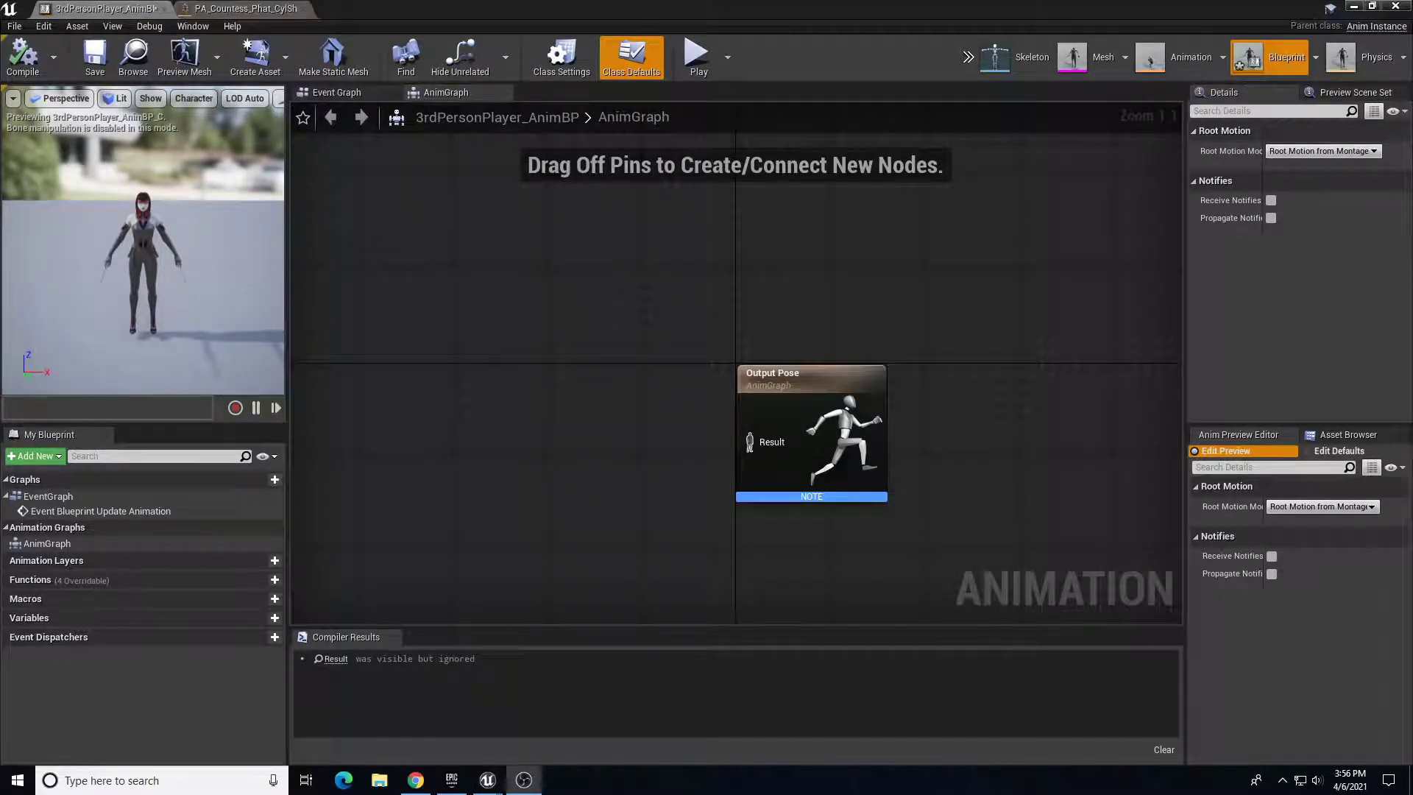
Look over the Event Graph, then move the AnimGraph's Output Pose node up and right
click(340, 92)
right_drag(627, 281, 479, 315)
click(446, 92)
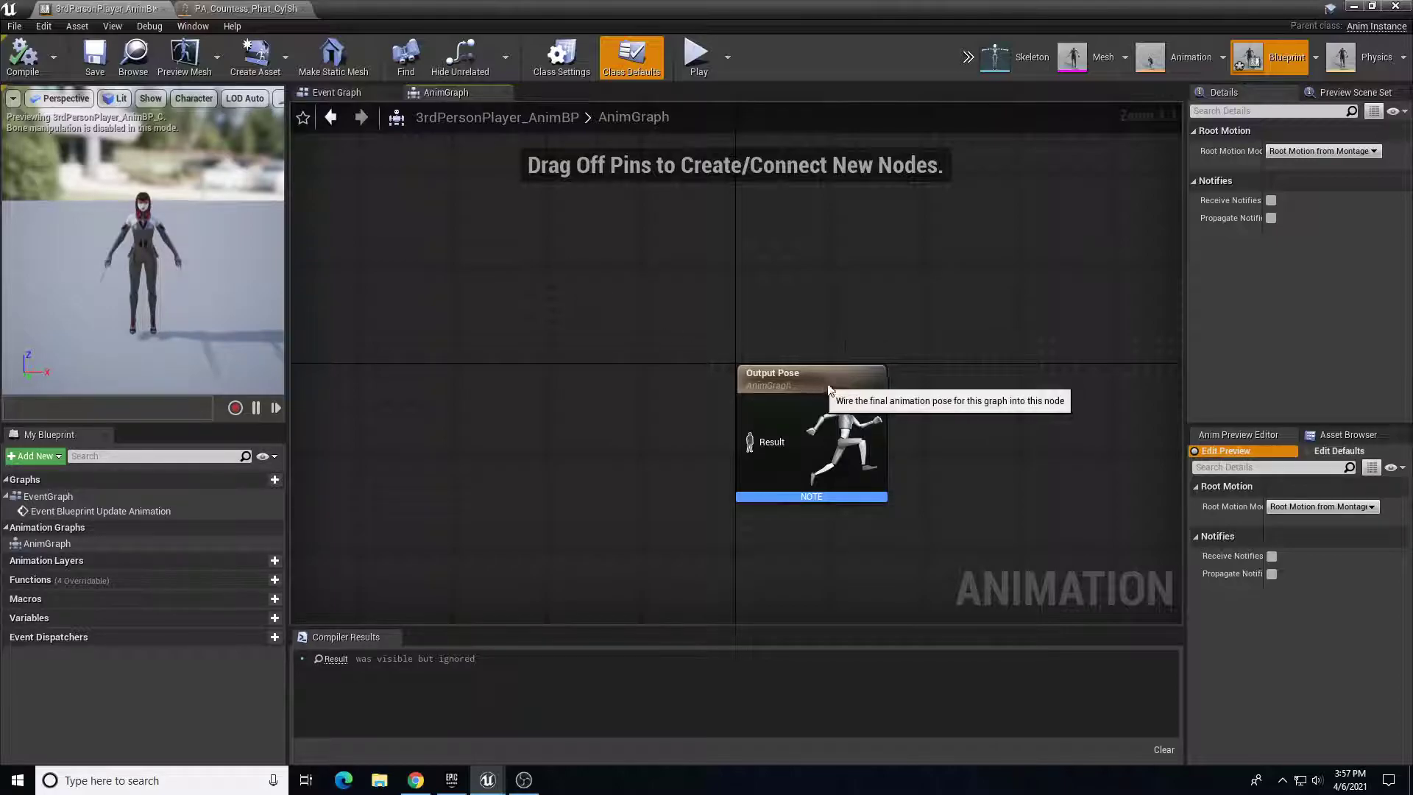
drag(820, 387, 937, 363)
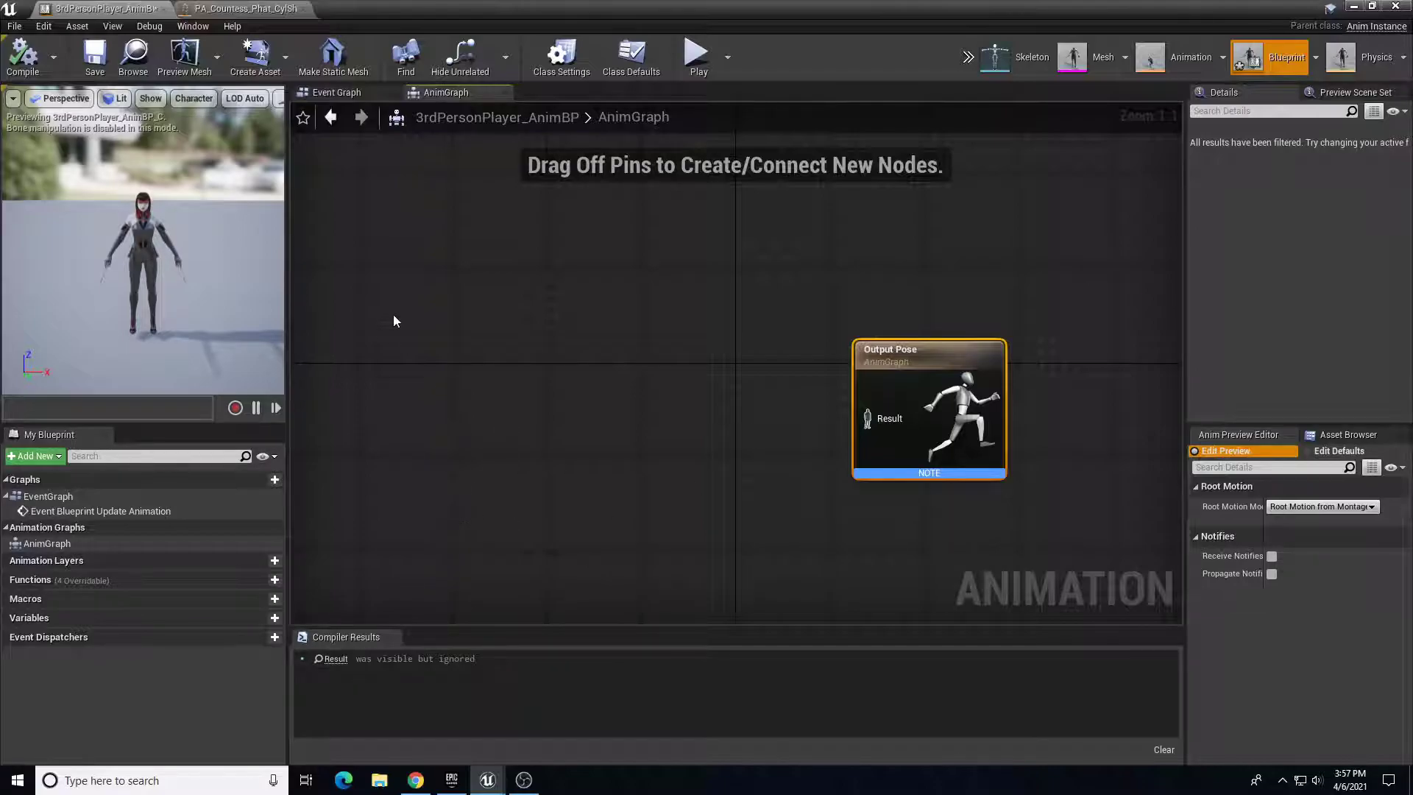
Compare the Event Graph and AnimGraph, then pan so Output Pose sits further left
right_drag(453, 306, 523, 224)
click(362, 92)
click(439, 91)
click(355, 94)
click(426, 91)
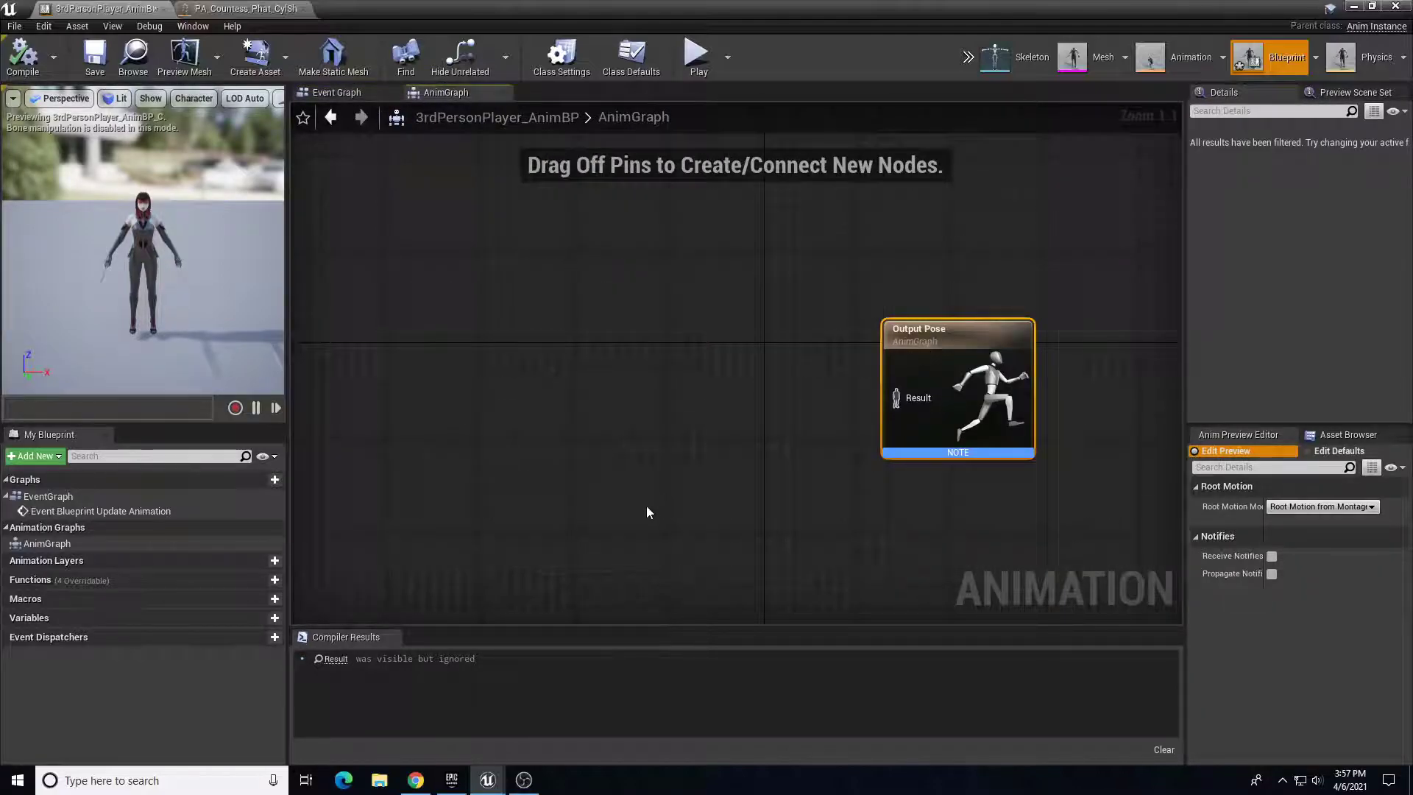
scroll(609, 429, down, 1)
scroll(630, 394, up, 1)
right_drag(630, 394, 575, 377)
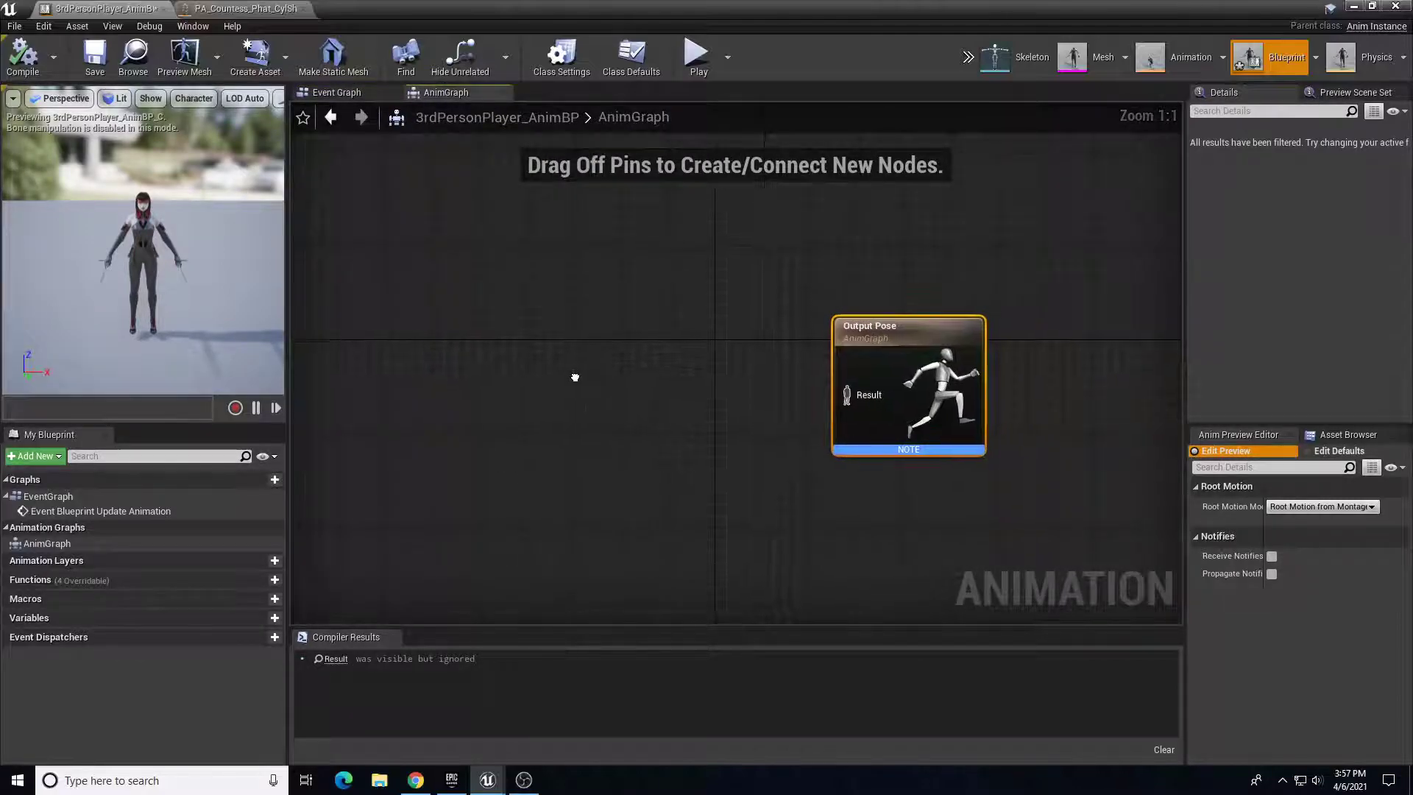